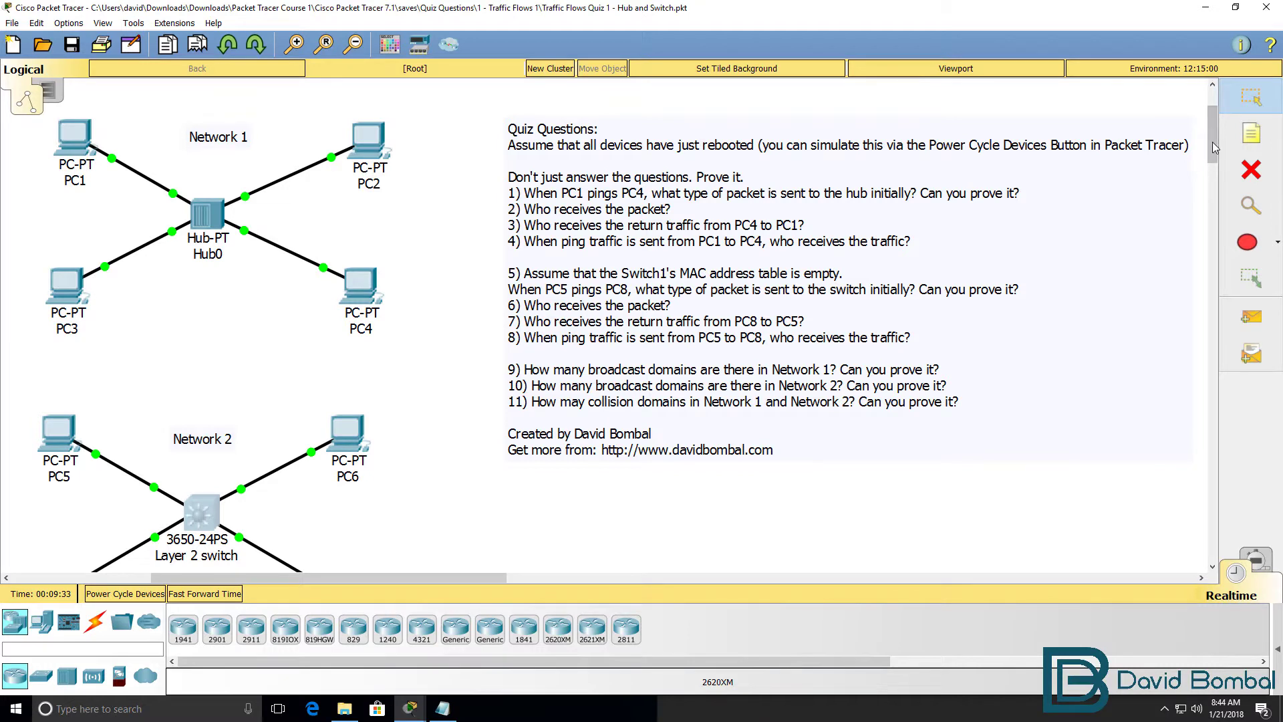
- Run ipconfig in PC5's command prompt in Network 2 and widen its window to read the IP configuration
{"action": "left_click_drag", "start_coordinate": [1213, 147], "coordinate": [1214, 169]}
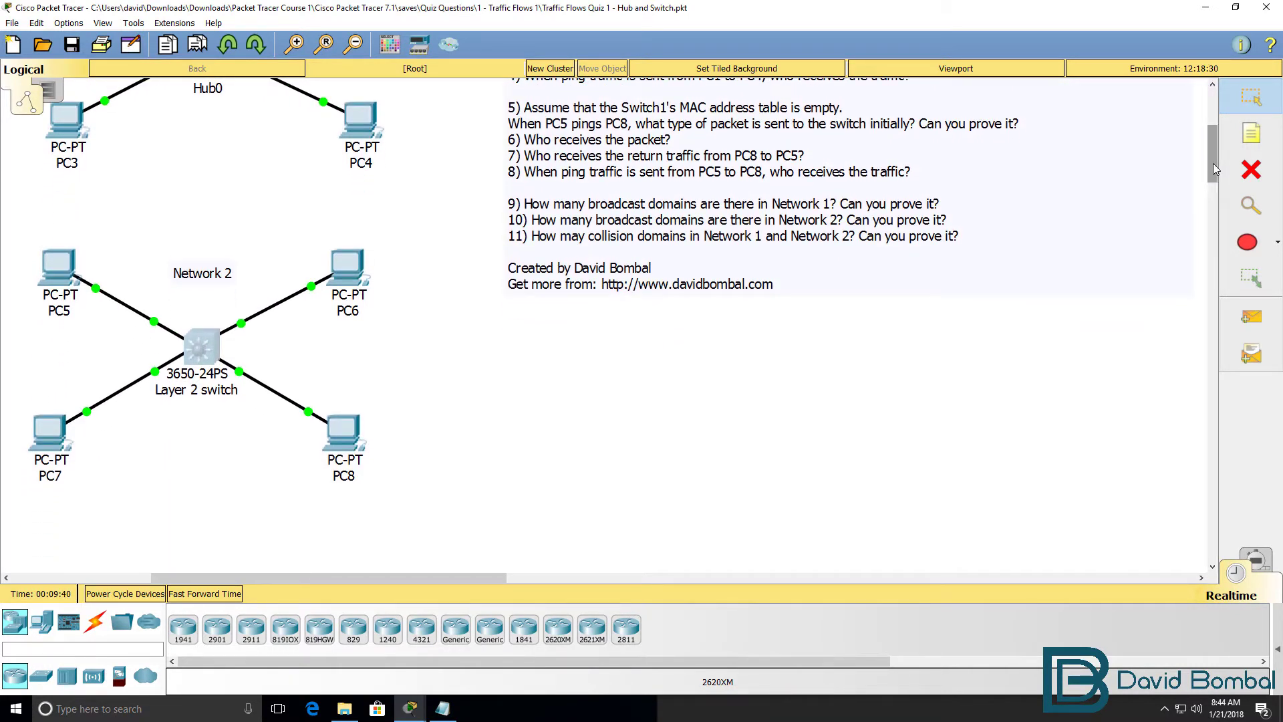
{"action": "left_click", "coordinate": [62, 270]}
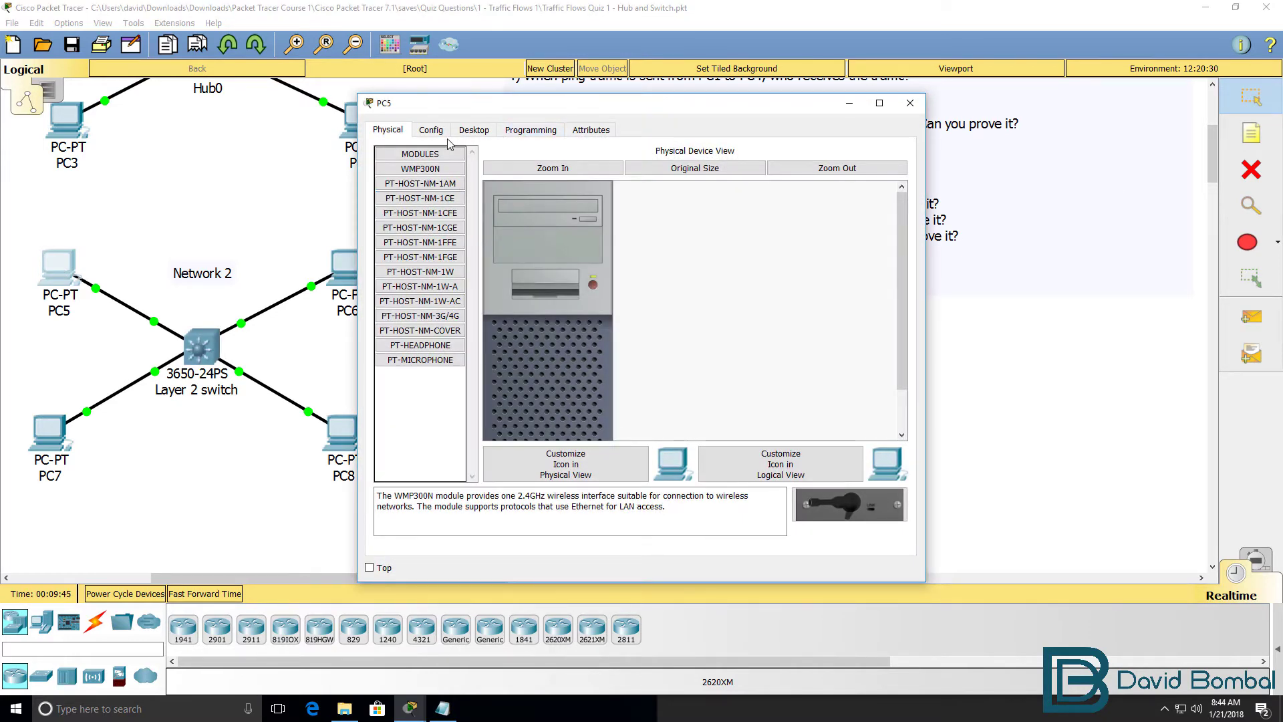
{"action": "left_click", "coordinate": [441, 132]}
{"action": "left_click", "coordinate": [472, 130]}
{"action": "left_click", "coordinate": [739, 191]}
{"action": "key", "text": "Return"}
{"action": "key", "text": "Return"}
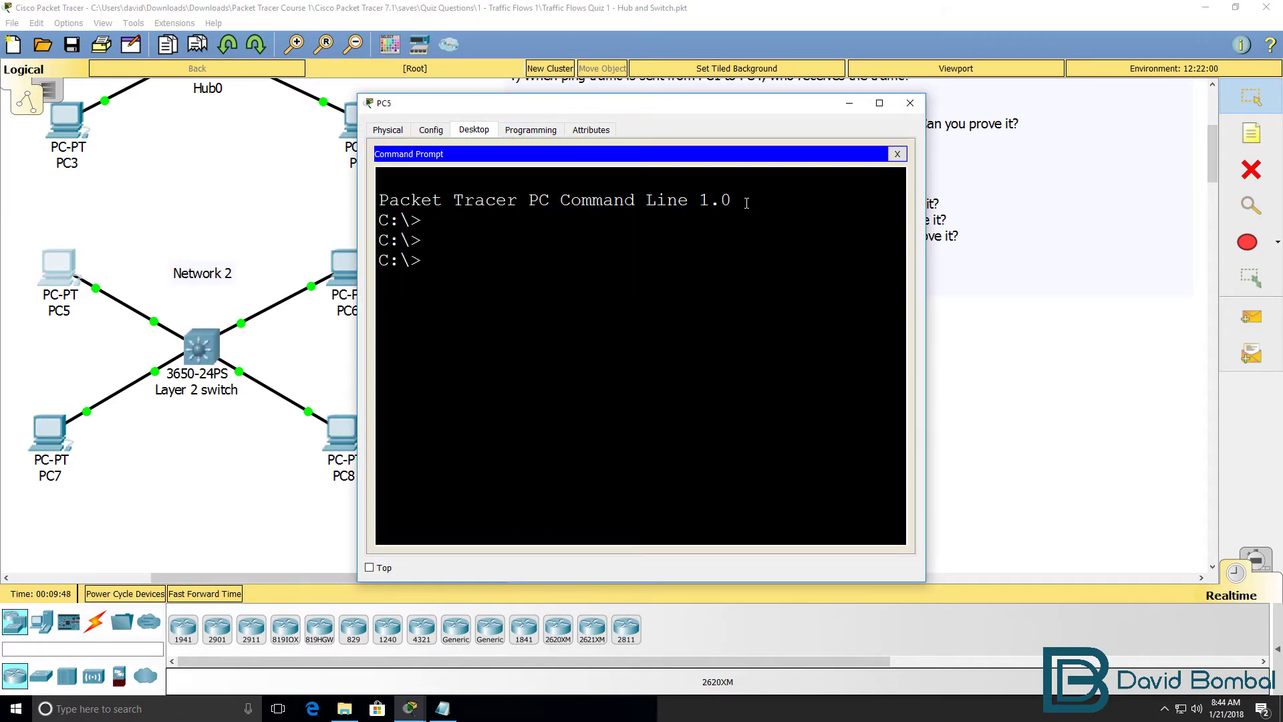
{"action": "type", "text": "ipconfig"}
{"action": "key", "text": "Return"}
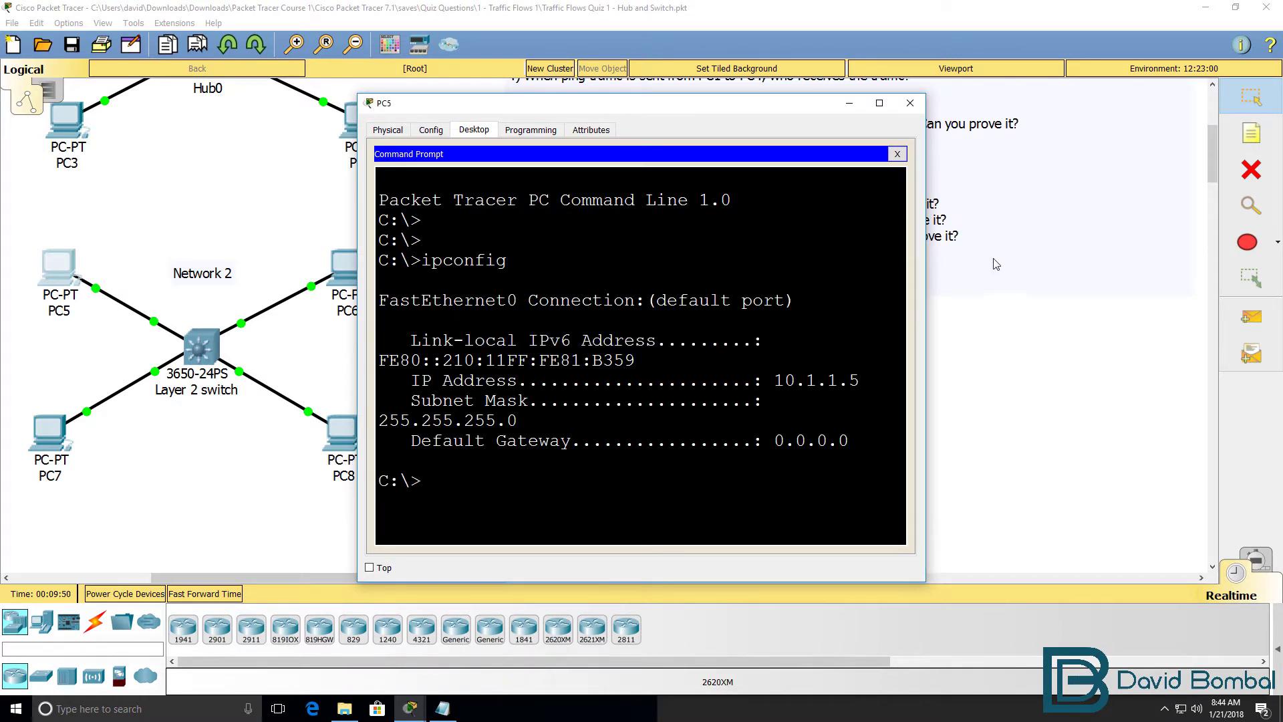
{"action": "left_click_drag", "start_coordinate": [929, 259], "coordinate": [1094, 264]}
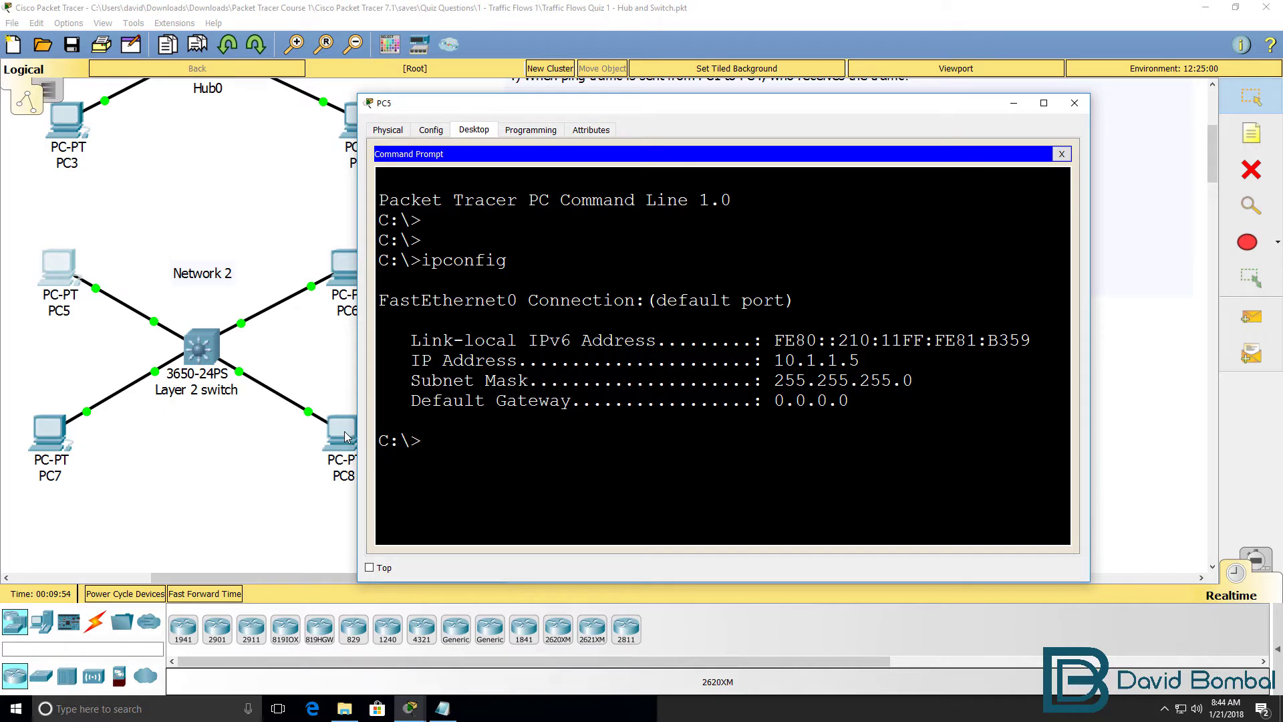
- Run ipconfig in PC8's command prompt to read its IP configuration
{"action": "left_click", "coordinate": [347, 438]}
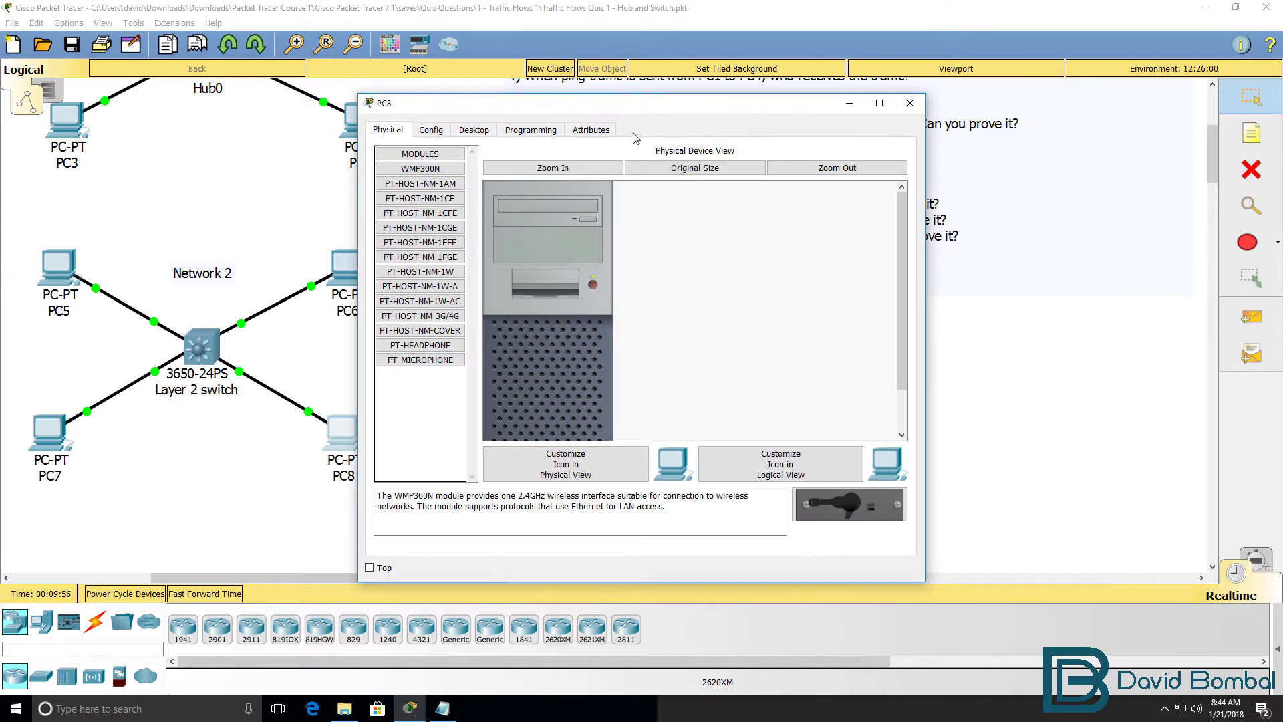
{"action": "left_click", "coordinate": [473, 129]}
{"action": "left_click", "coordinate": [739, 180]}
{"action": "left_click_drag", "start_coordinate": [925, 227], "coordinate": [1059, 240]}
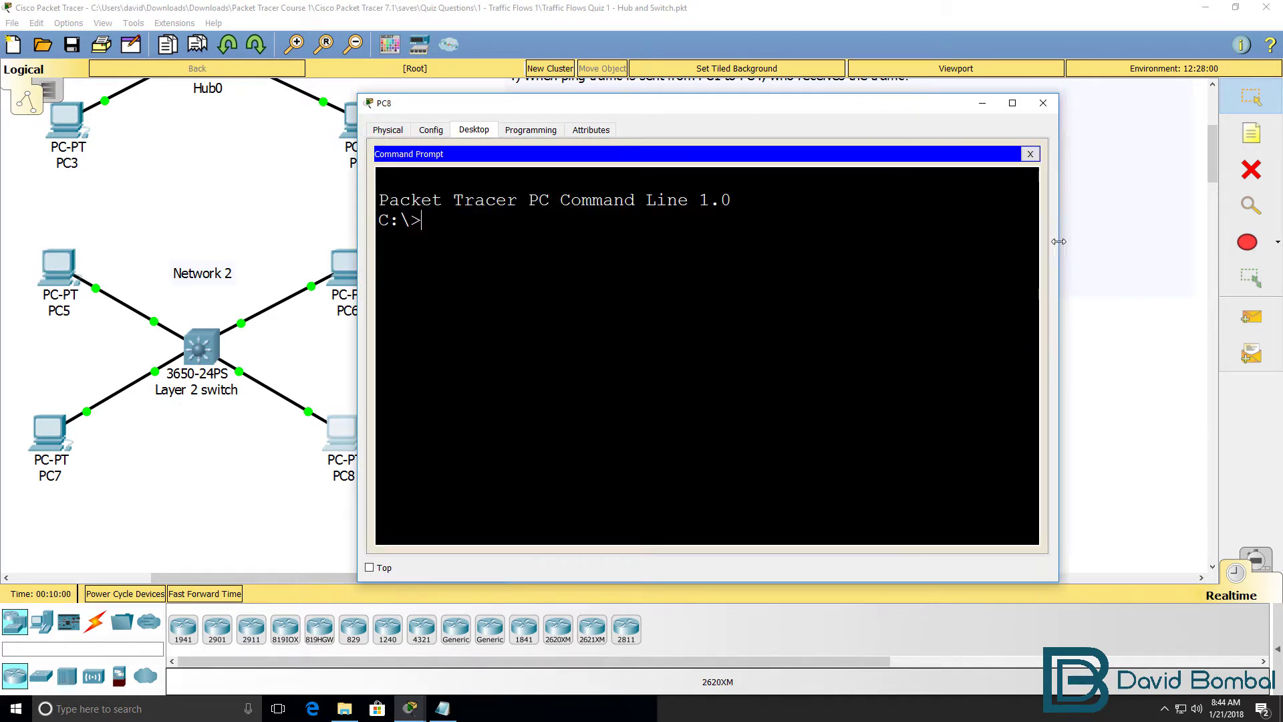
{"action": "left_click_drag", "start_coordinate": [872, 112], "coordinate": [1020, 187]}
{"action": "type", "text": "ipconfig"}
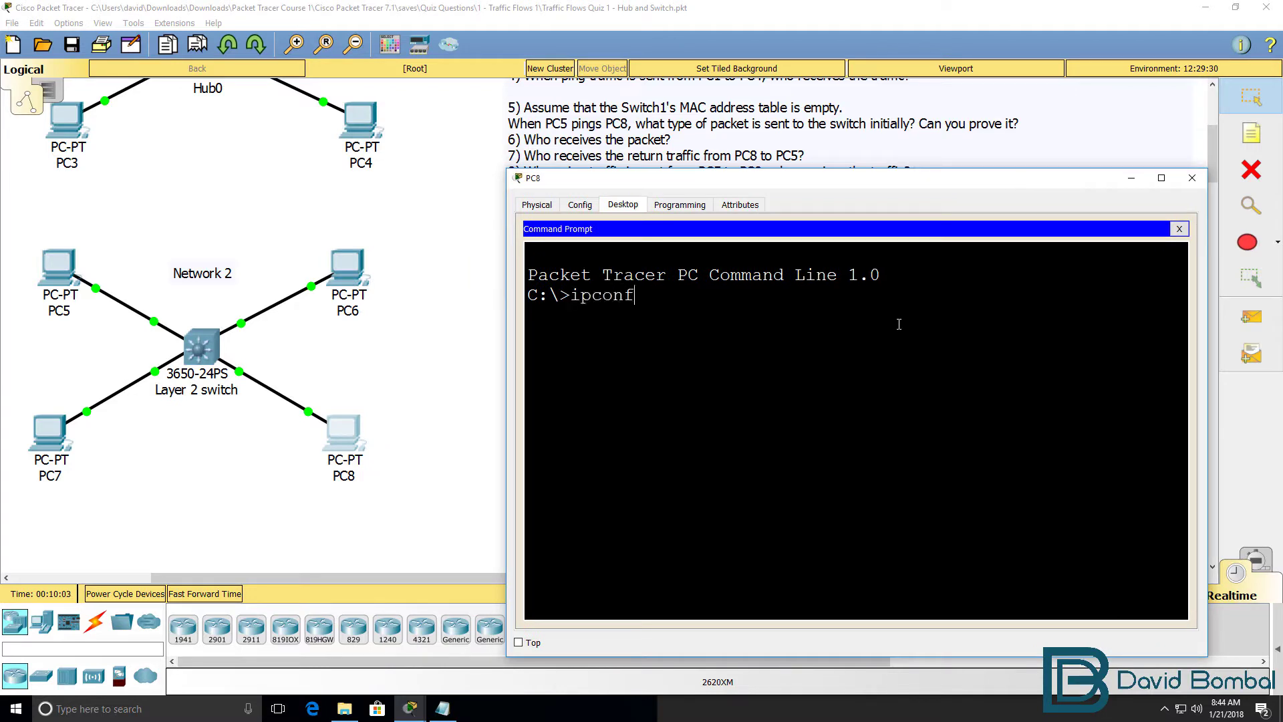
{"action": "key", "text": "Return"}
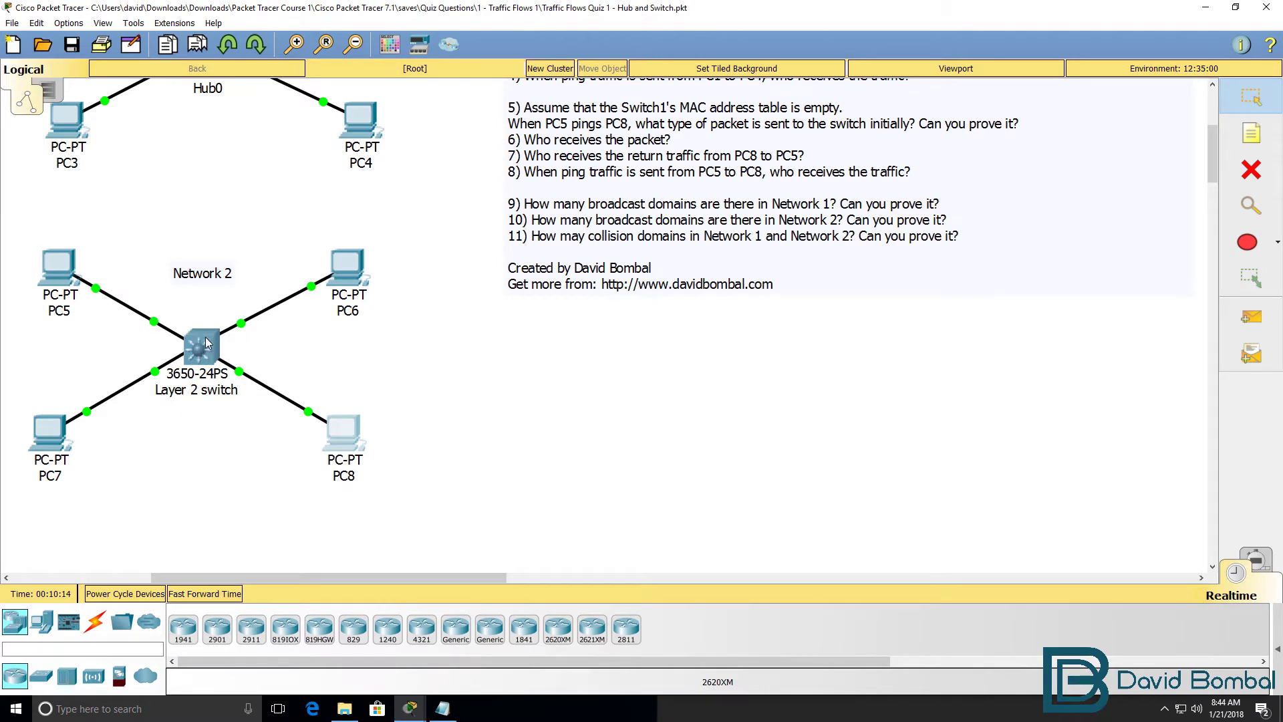
- Switch the network to Simulation mode and bring PC5's command prompt back to the front
{"action": "left_click", "coordinate": [1255, 560]}
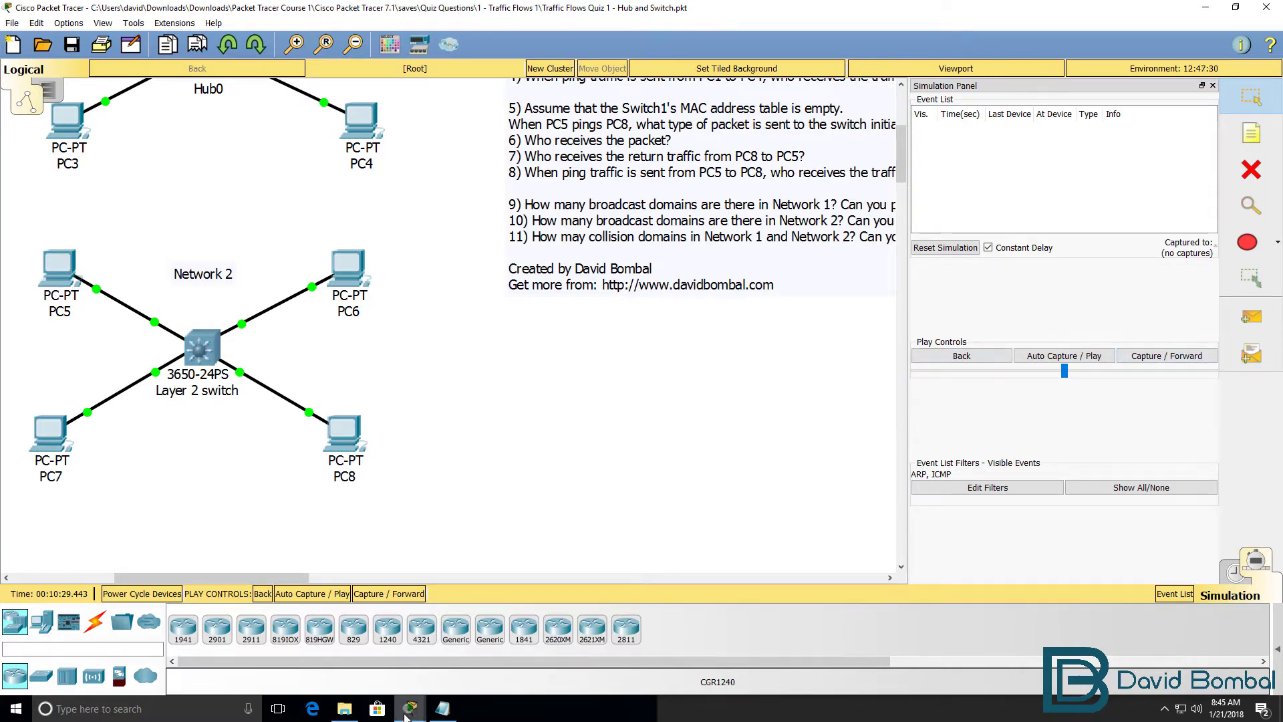
{"action": "mouse_move", "coordinate": [410, 709]}
{"action": "left_click", "coordinate": [667, 628]}
{"action": "key", "text": "Up"}
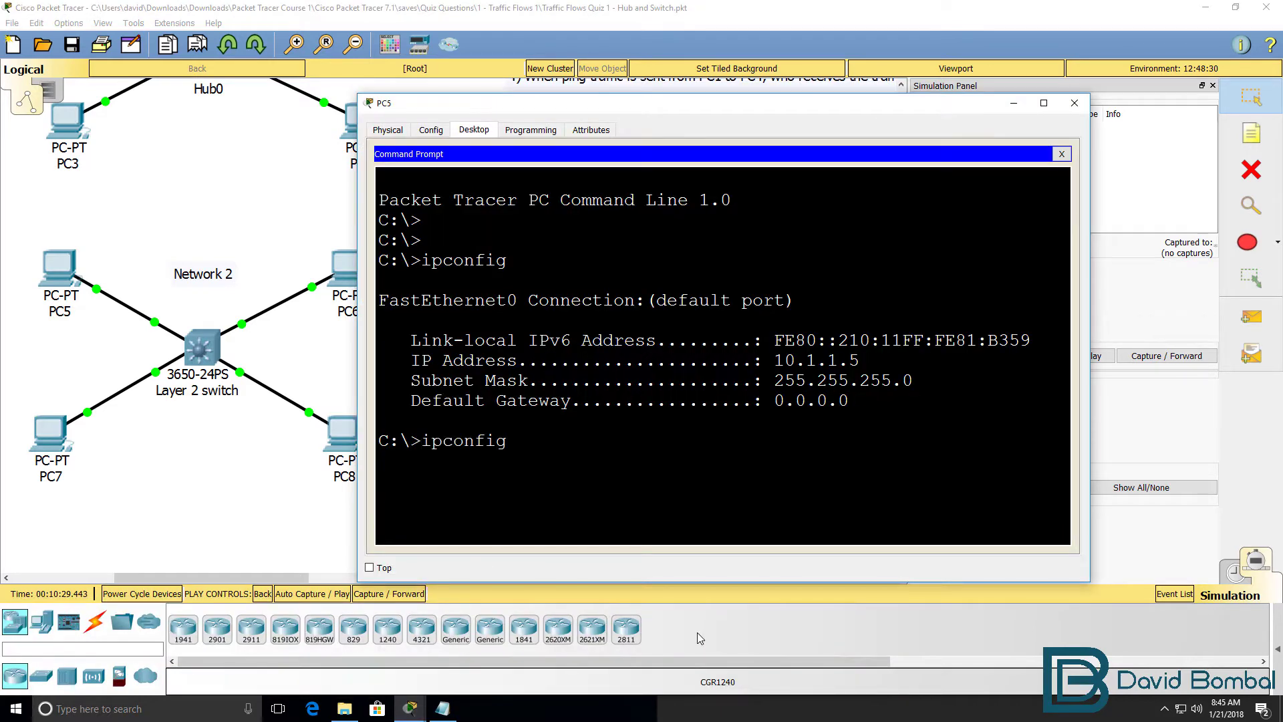
{"action": "key", "text": "BackSpace"}
{"action": "key", "text": "BackSpace"}
{"action": "key", "text": "BackSpace"}
{"action": "key", "text": "BackSpace"}
{"action": "key", "text": "BackSpace"}
{"action": "key", "text": "BackSpace"}
{"action": "key", "text": "BackSpace"}
{"action": "key", "text": "BackSpace"}
{"action": "type", "text": "ping 10.1"}
{"action": "key", "text": "BackSpace"}
{"action": "key", "text": "BackSpace"}
{"action": "key", "text": "BackSpace"}
{"action": "key", "text": "BackSpace"}
{"action": "key", "text": "BackSpace"}
{"action": "key", "text": "BackSpace"}
{"action": "key", "text": "BackSpace"}
{"action": "key", "text": "BackSpace"}
{"action": "key", "text": "BackSpace"}
- List PC5's ARP entries with arp -a, send two pings with ping 10.1.1.8 -n 2, and minimize the PC5 window
{"action": "type", "text": "arp -a"}
{"action": "key", "text": "Return"}
{"action": "key", "text": "Up"}
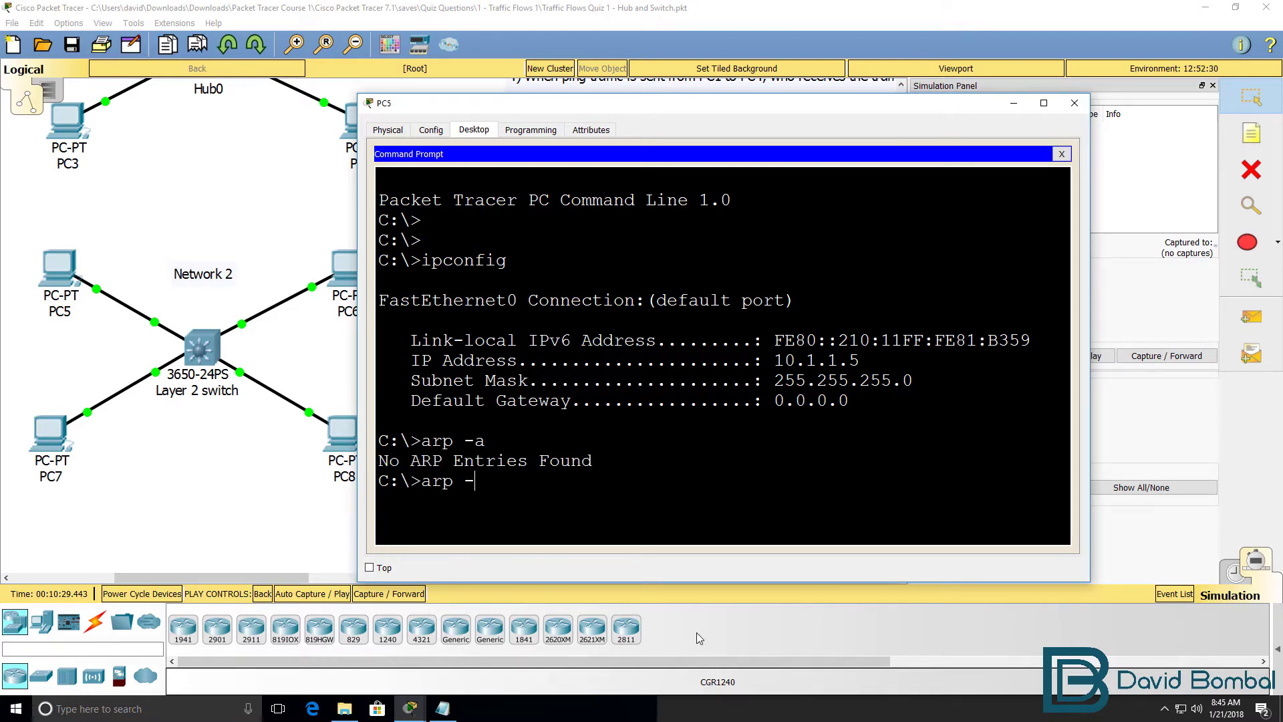
{"action": "type", "text": "ping 10.1.1.8 -n 2"}
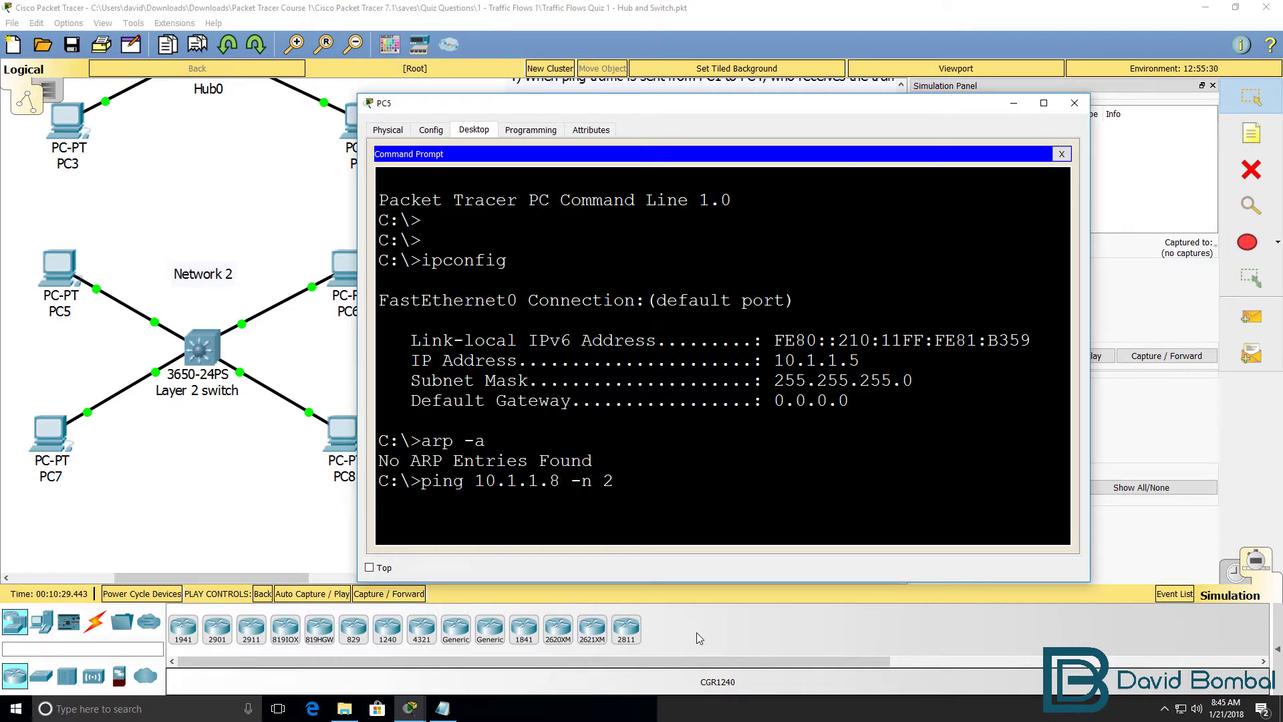
{"action": "key", "text": "Return"}
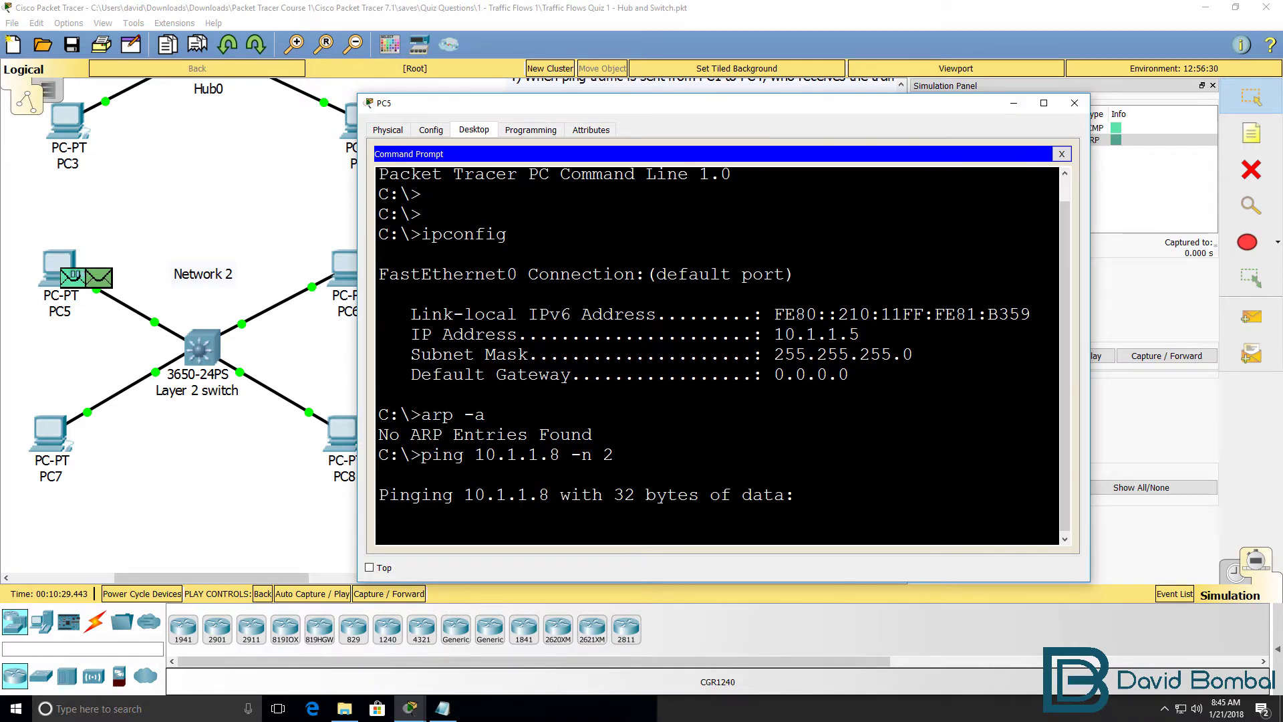
{"action": "left_click_drag", "start_coordinate": [668, 103], "coordinate": [599, 278]}
{"action": "left_click", "coordinate": [1005, 278]}
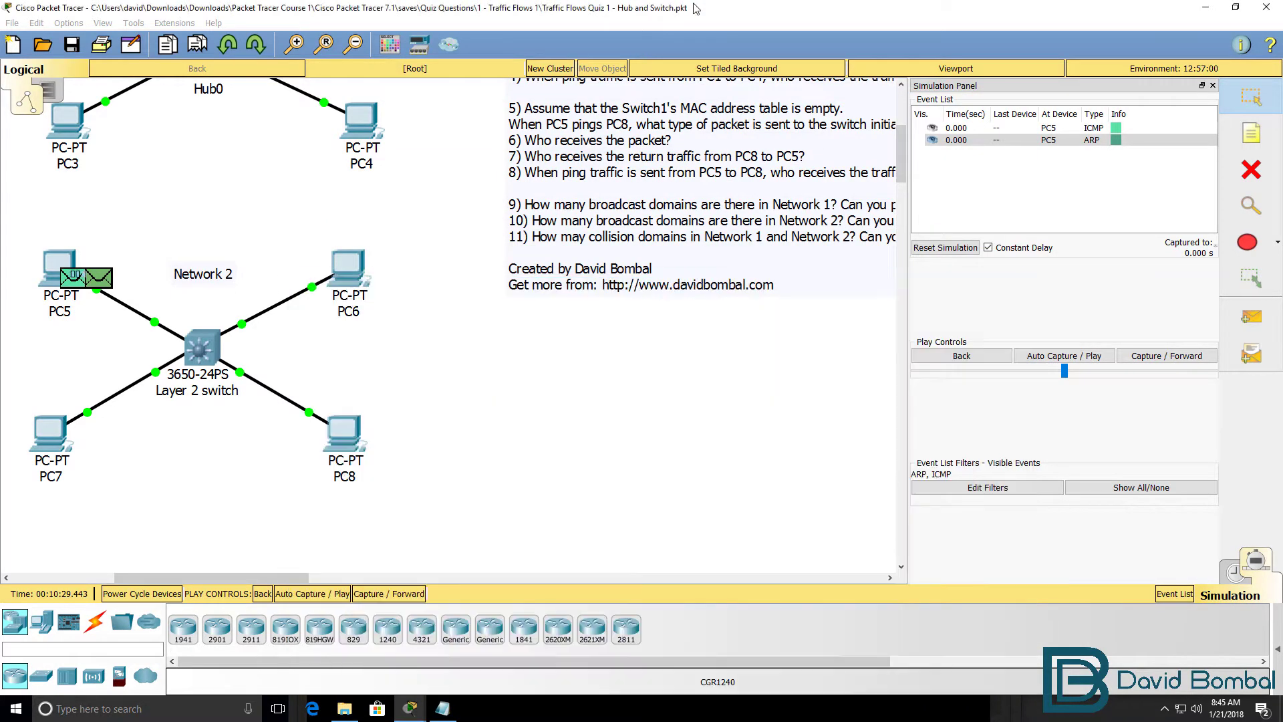
- Open the outbound PDU details of the ARP packet at PC5 and widen the window to show every field
{"action": "left_click", "coordinate": [1046, 138]}
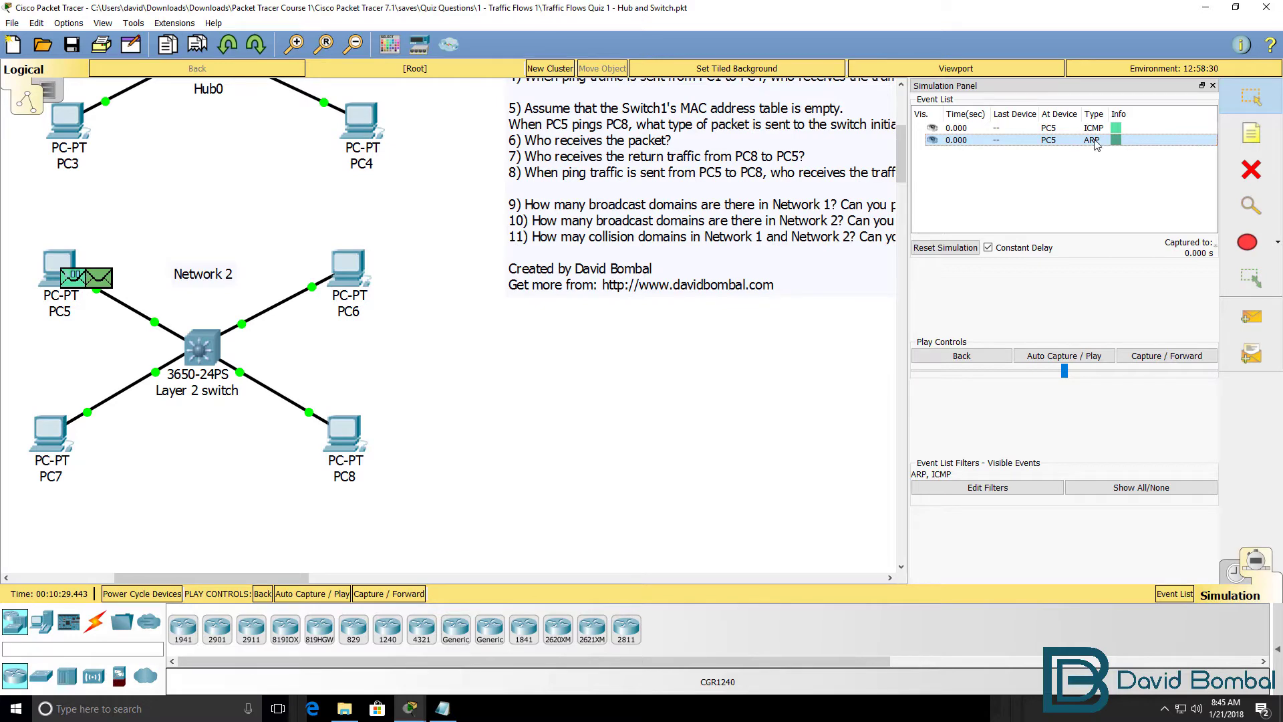
{"action": "left_click", "coordinate": [93, 286]}
{"action": "left_click", "coordinate": [548, 164]}
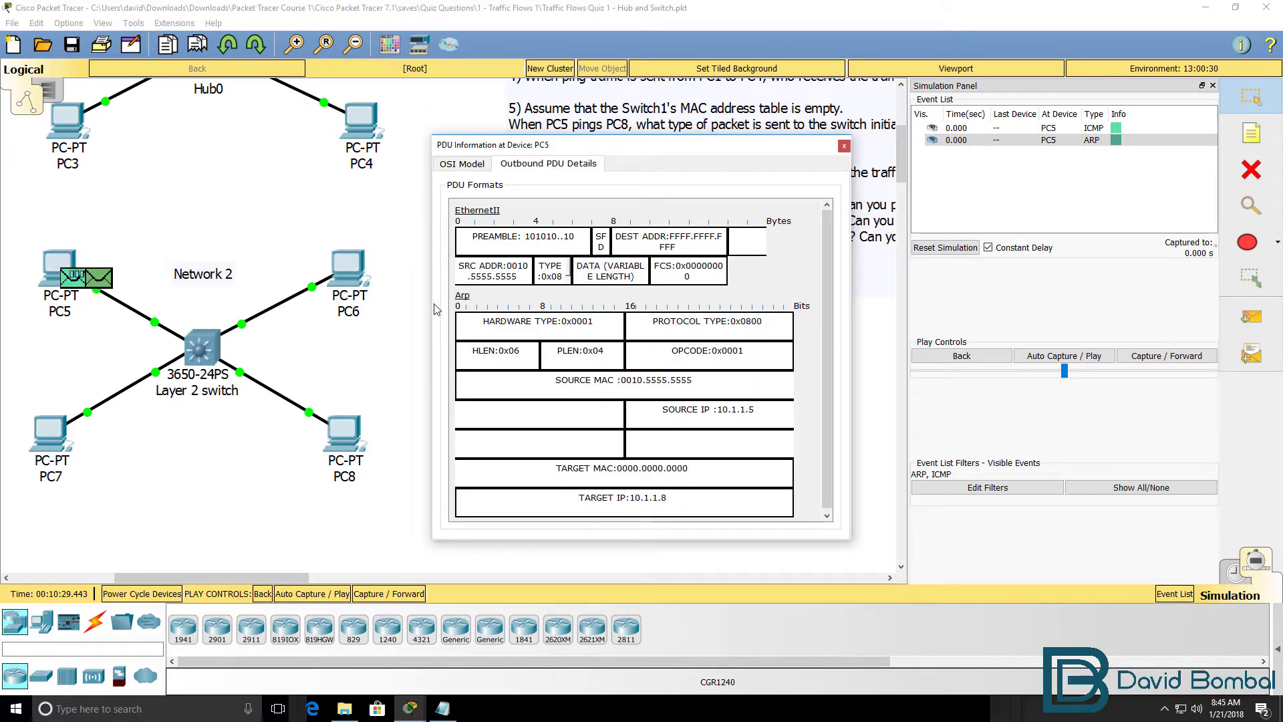
{"action": "left_click_drag", "start_coordinate": [852, 254], "coordinate": [1213, 254]}
{"action": "left_click_drag", "start_coordinate": [824, 151], "coordinate": [748, 242]}
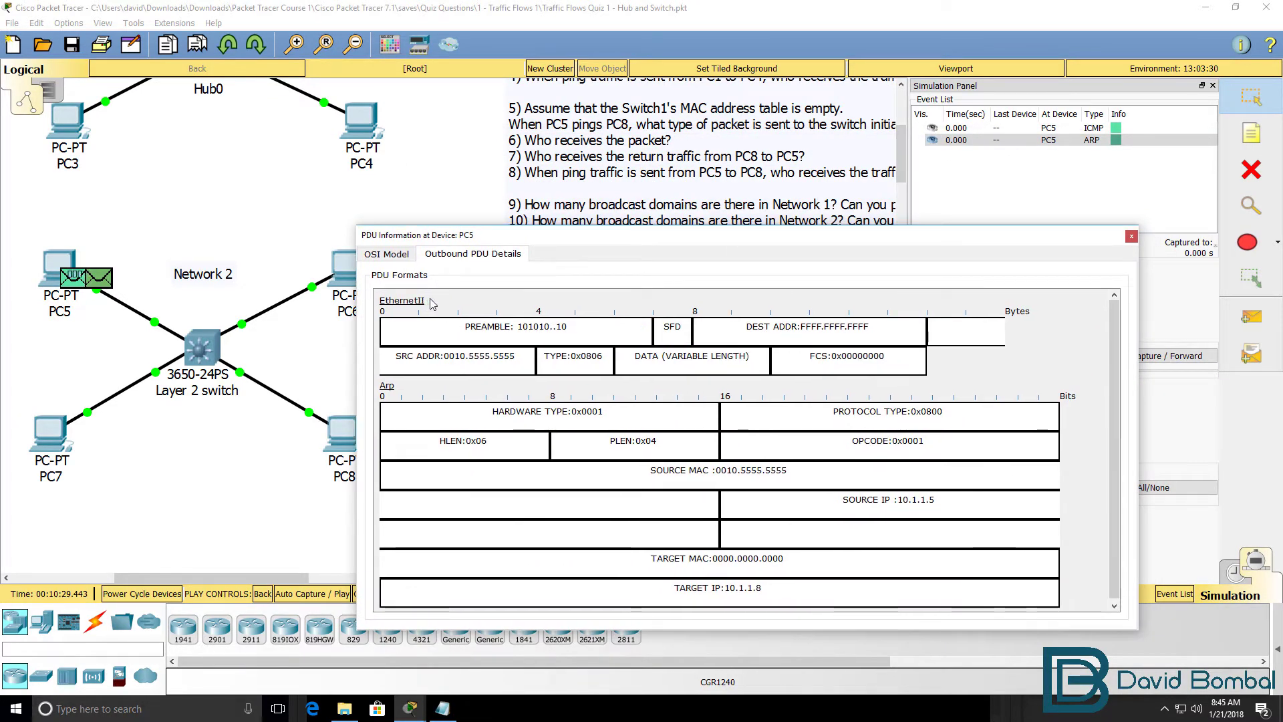
- Examine the ARP packet's destination address, Ethernet type, target MAC and target IP in PC5's outbound PDU details
{"action": "left_click_drag", "start_coordinate": [746, 329], "coordinate": [949, 328]}
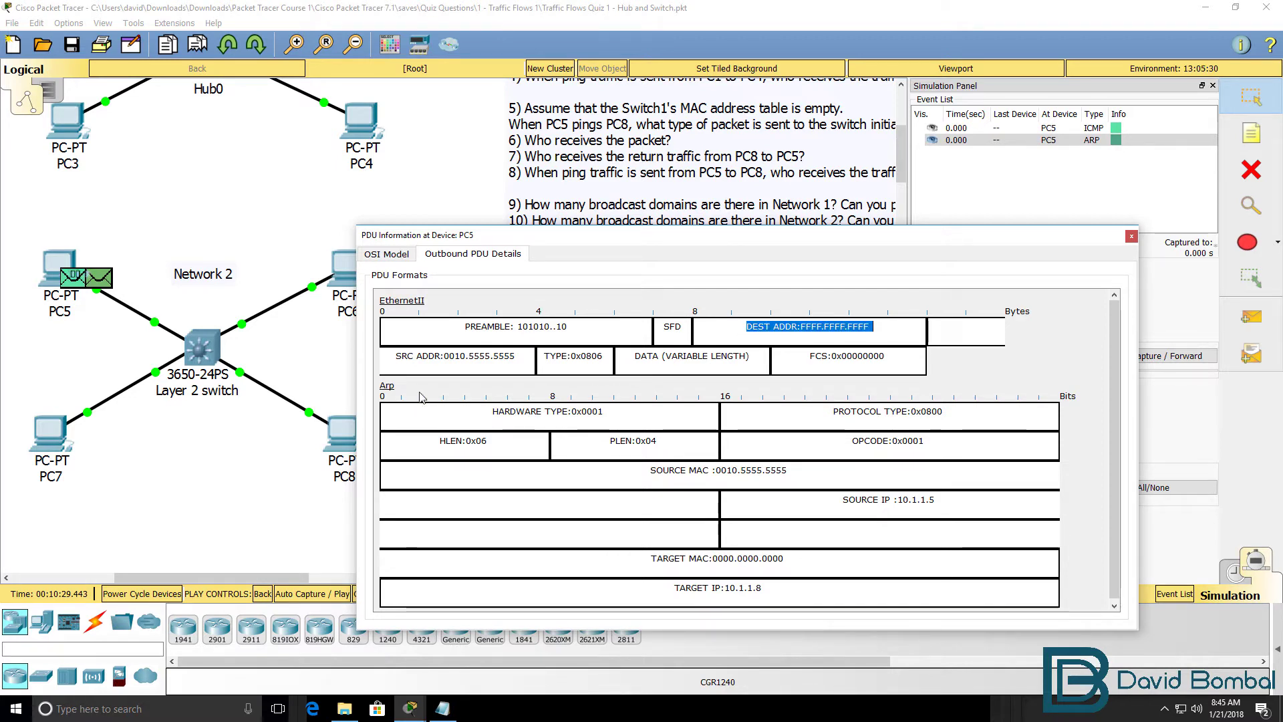
{"action": "left_click_drag", "start_coordinate": [543, 355], "coordinate": [606, 358]}
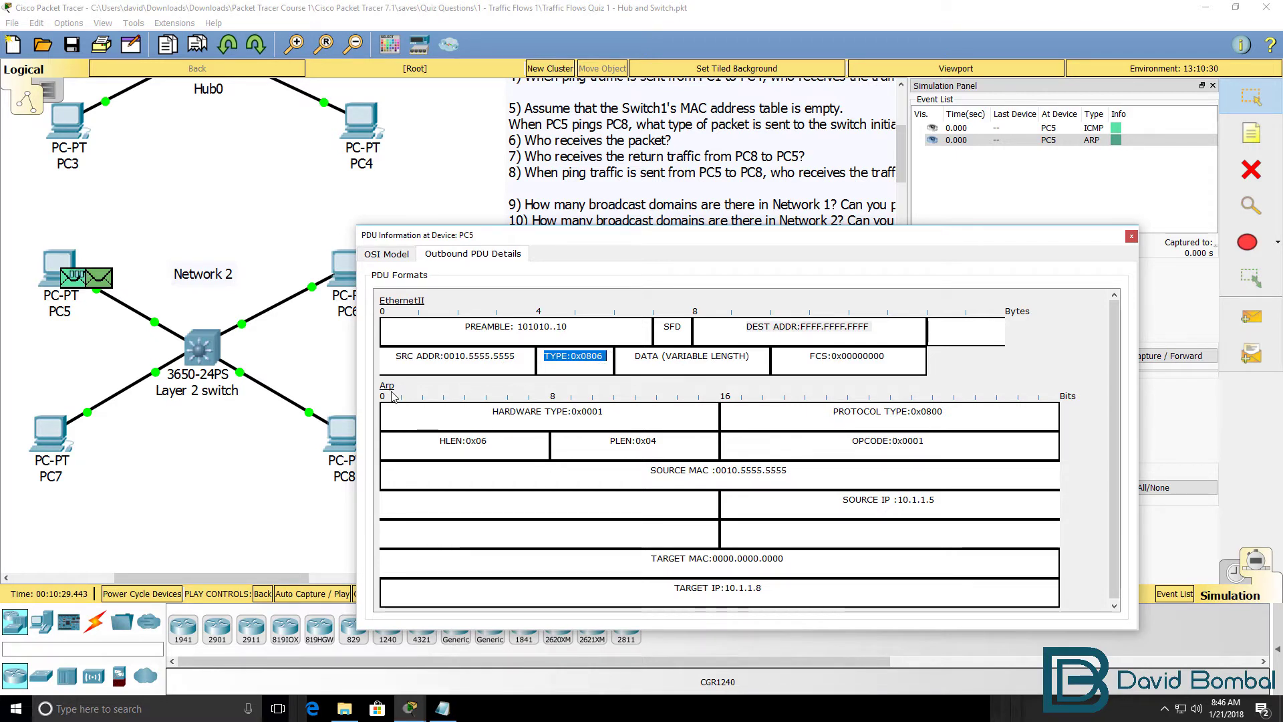
{"action": "left_click", "coordinate": [511, 440]}
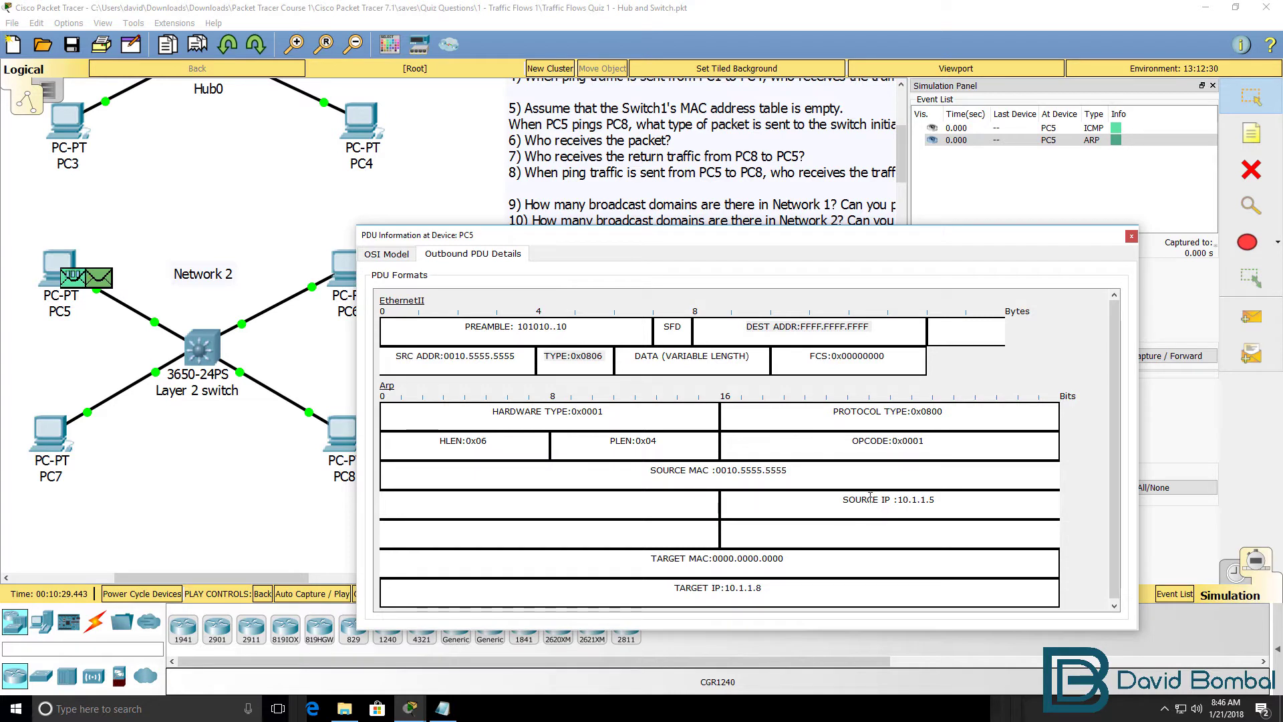
{"action": "left_click_drag", "start_coordinate": [805, 559], "coordinate": [595, 563]}
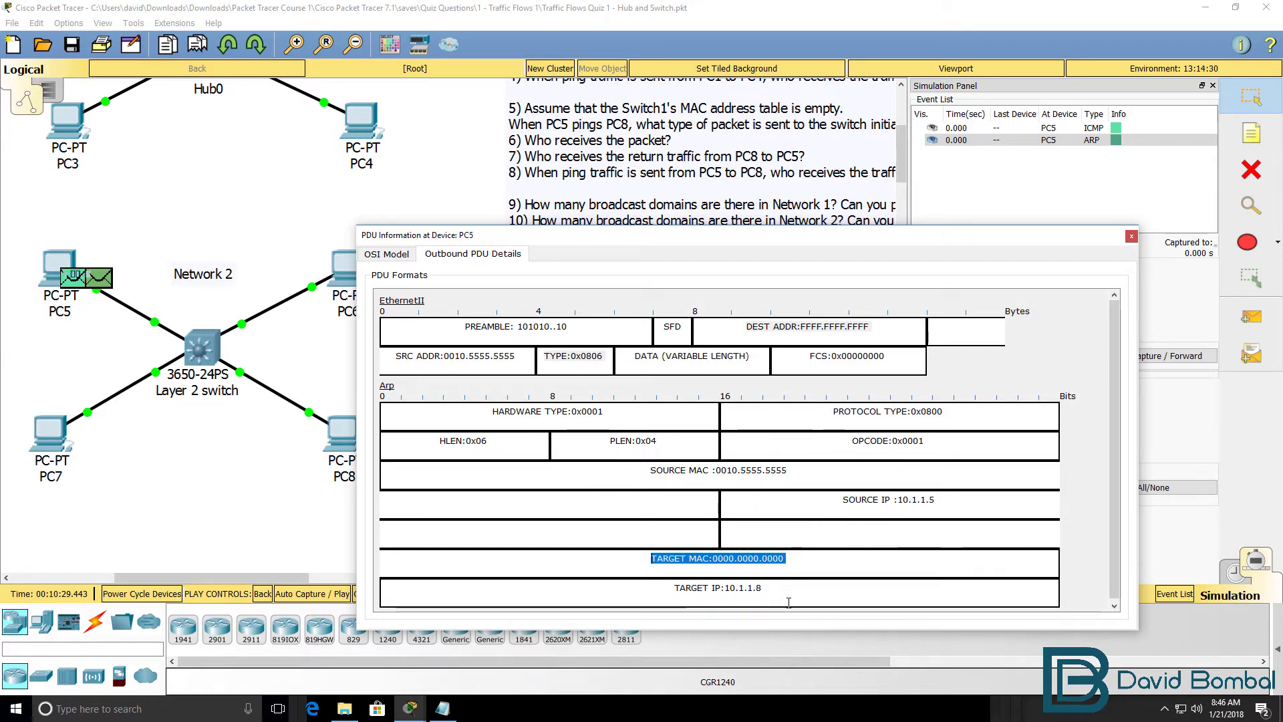
{"action": "left_click_drag", "start_coordinate": [788, 598], "coordinate": [661, 586]}
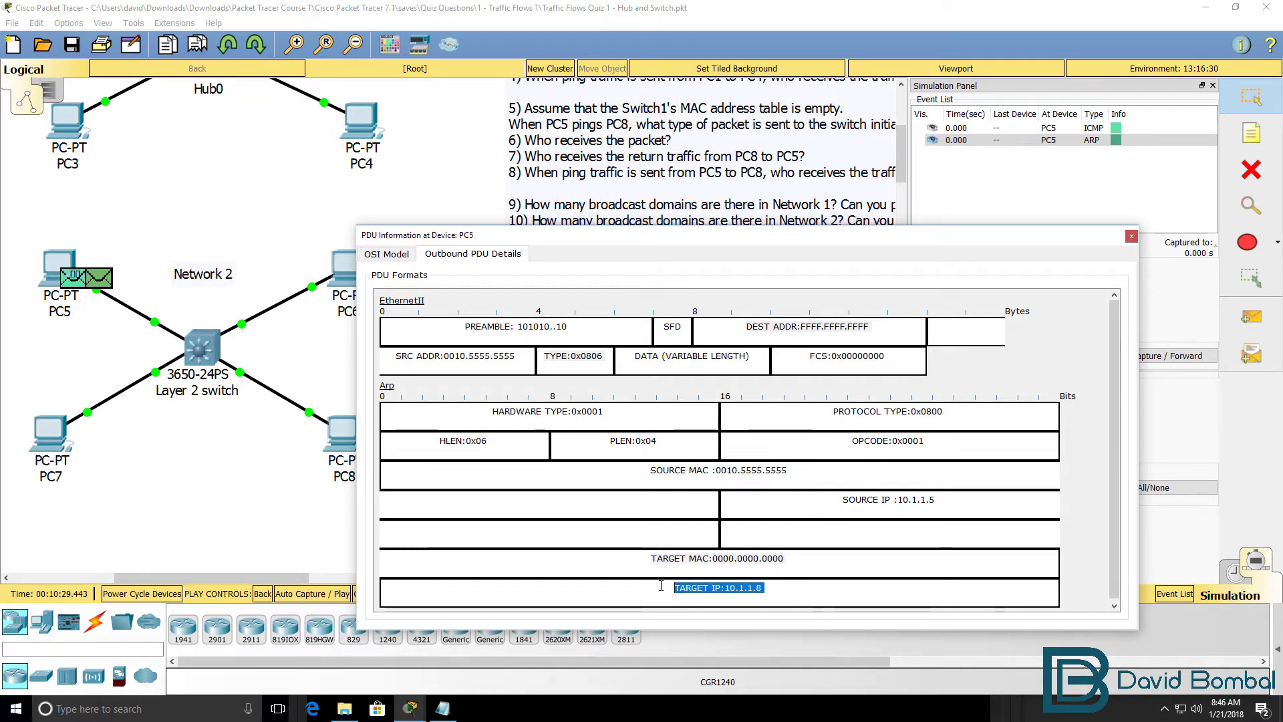
{"action": "left_click_drag", "start_coordinate": [542, 355], "coordinate": [605, 355]}
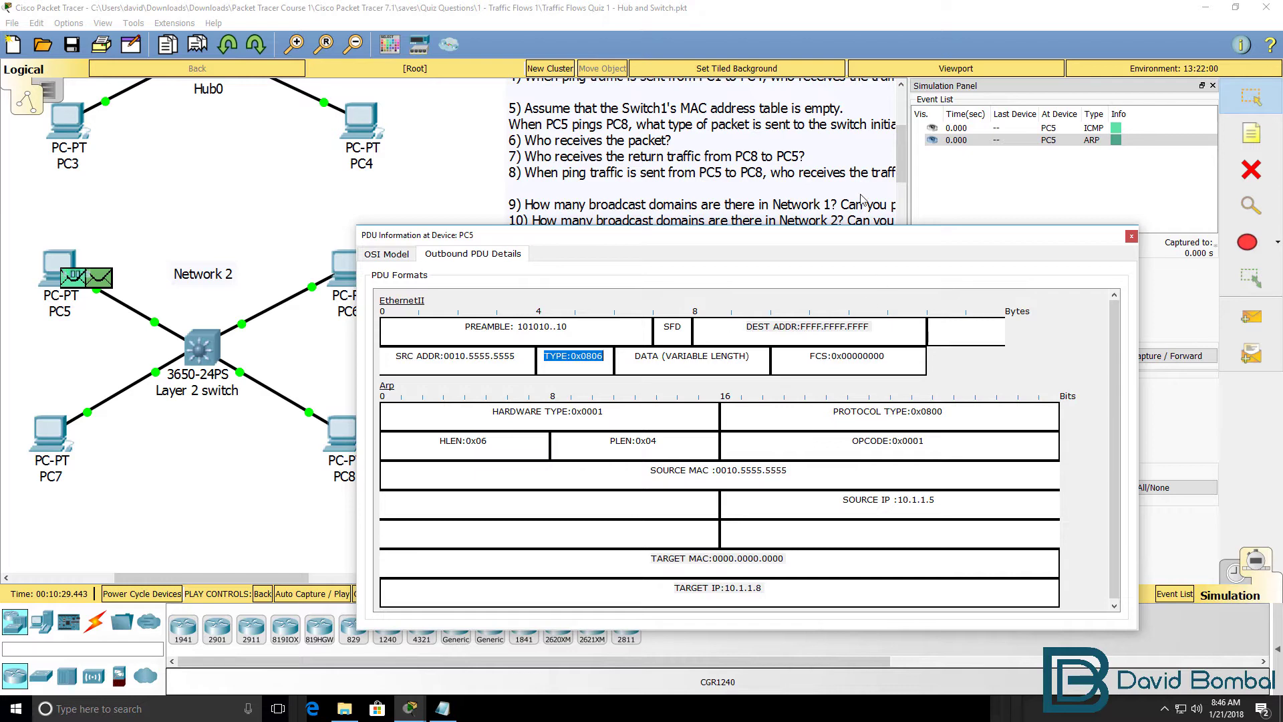
{"action": "left_click", "coordinate": [827, 18]}
- Advance the simulation by one event, switch to the Notepad quiz answers and add a "5)" entry below answer 4
{"action": "left_click", "coordinate": [1136, 361]}
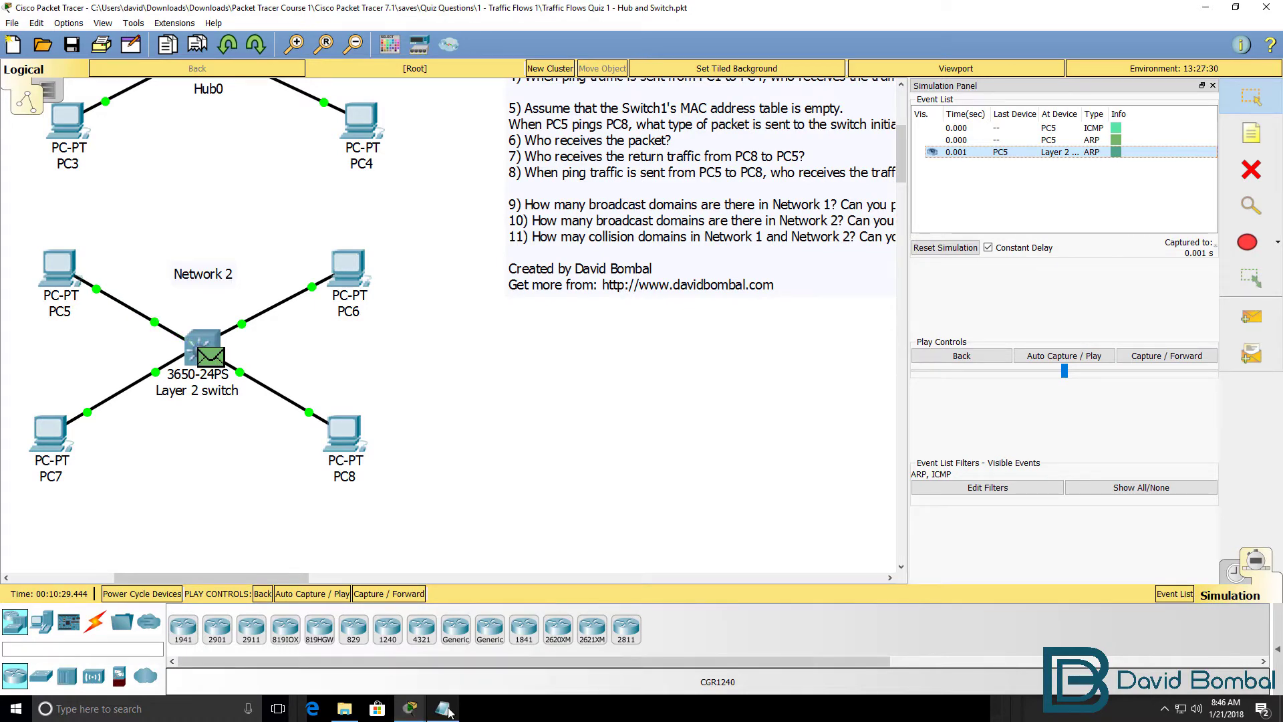
{"action": "mouse_move", "coordinate": [454, 708]}
{"action": "left_click", "coordinate": [456, 660]}
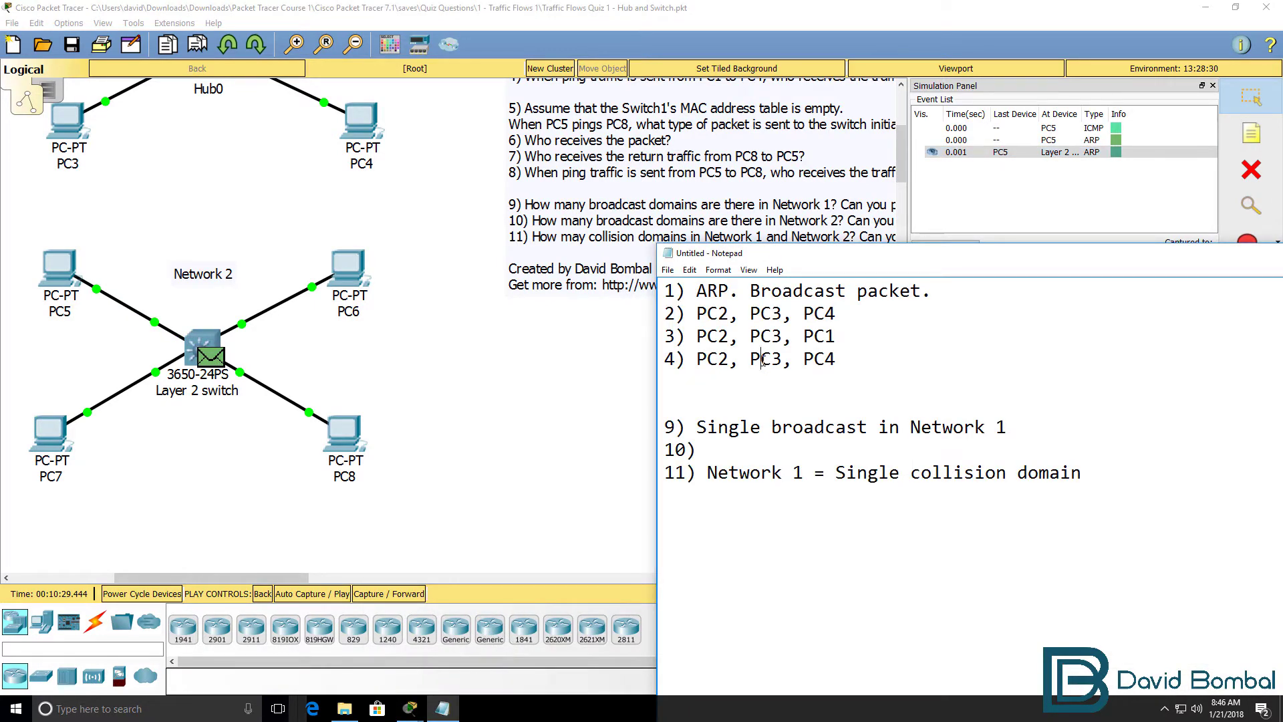
{"action": "left_click", "coordinate": [903, 363]}
{"action": "key", "text": "Return"}
{"action": "key", "text": "Return"}
{"action": "type", "text": "4"}
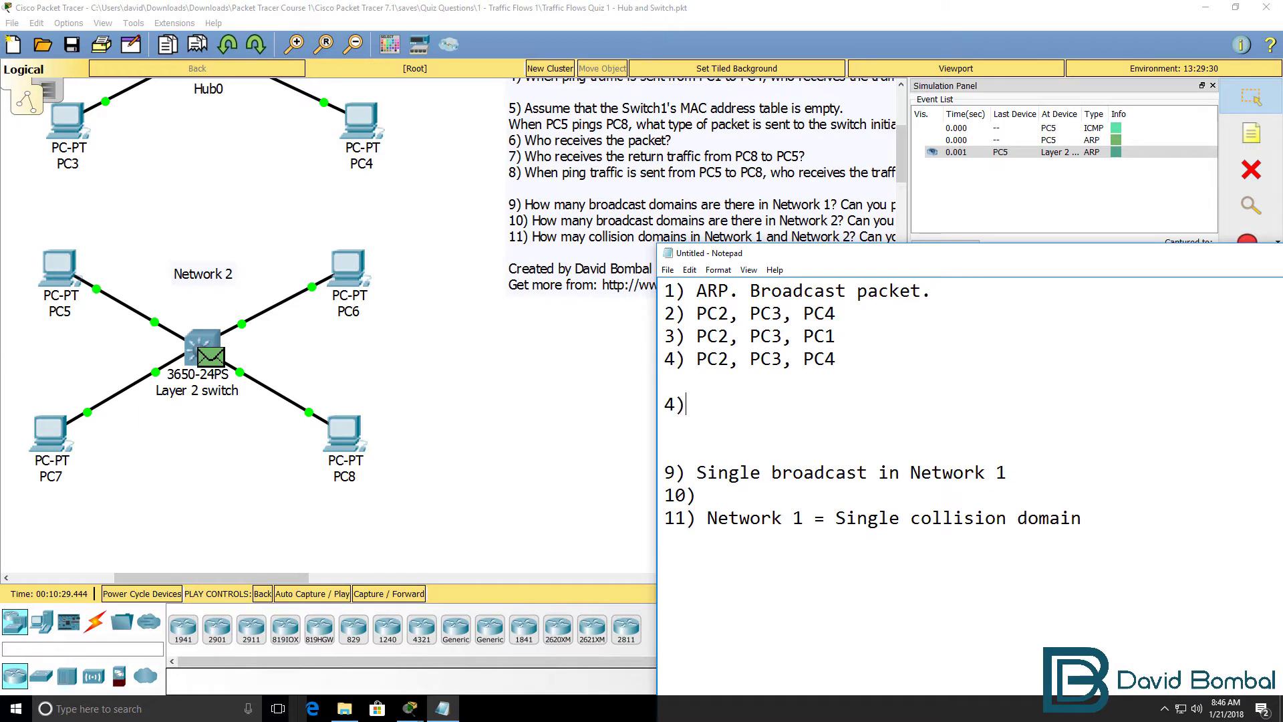
{"action": "key", "text": "BackSpace"}
{"action": "type", "text": "5)"}
- Copy answer 1 into entry 5 and remove its "1)" numbering so it reads "5) ARP. Broadcast packet."
{"action": "key", "text": "ctrl+Home"}
{"action": "key", "text": "shift+Down"}
{"action": "key", "text": "ctrl+c"}
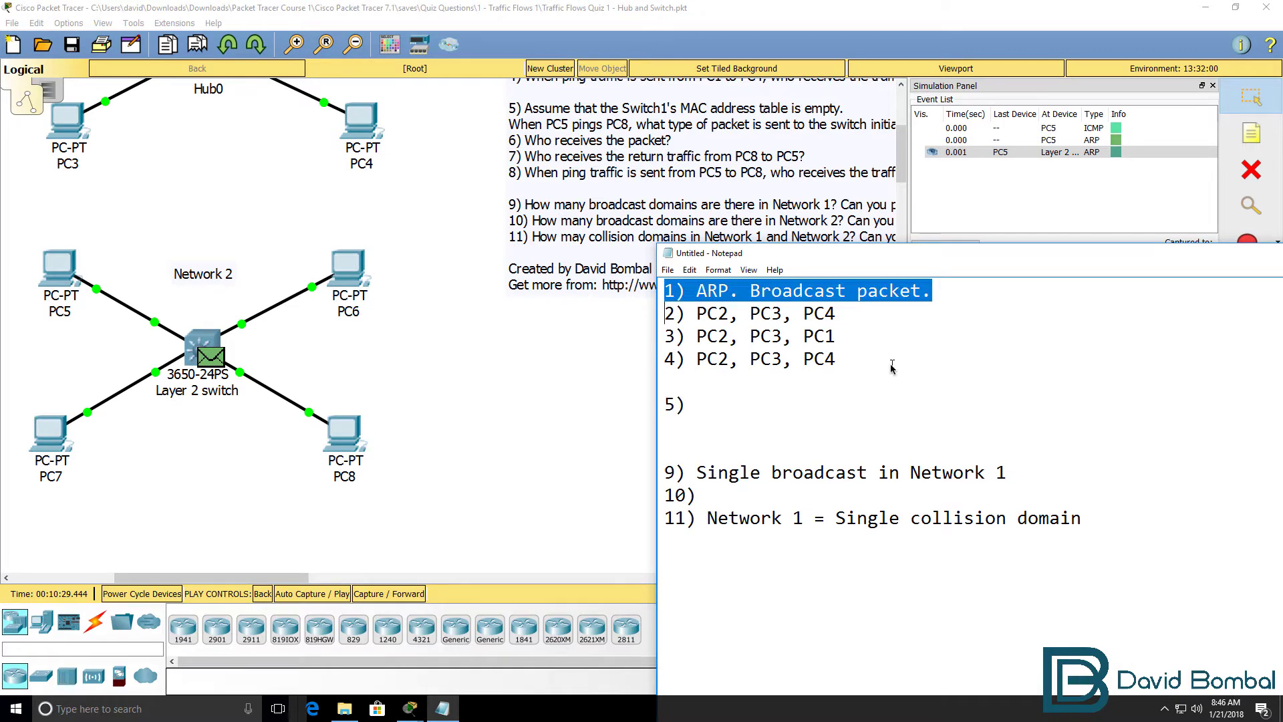
{"action": "key", "text": "Down"}
{"action": "key", "text": "Down"}
{"action": "key", "text": "Down"}
{"action": "left_click", "coordinate": [799, 403]}
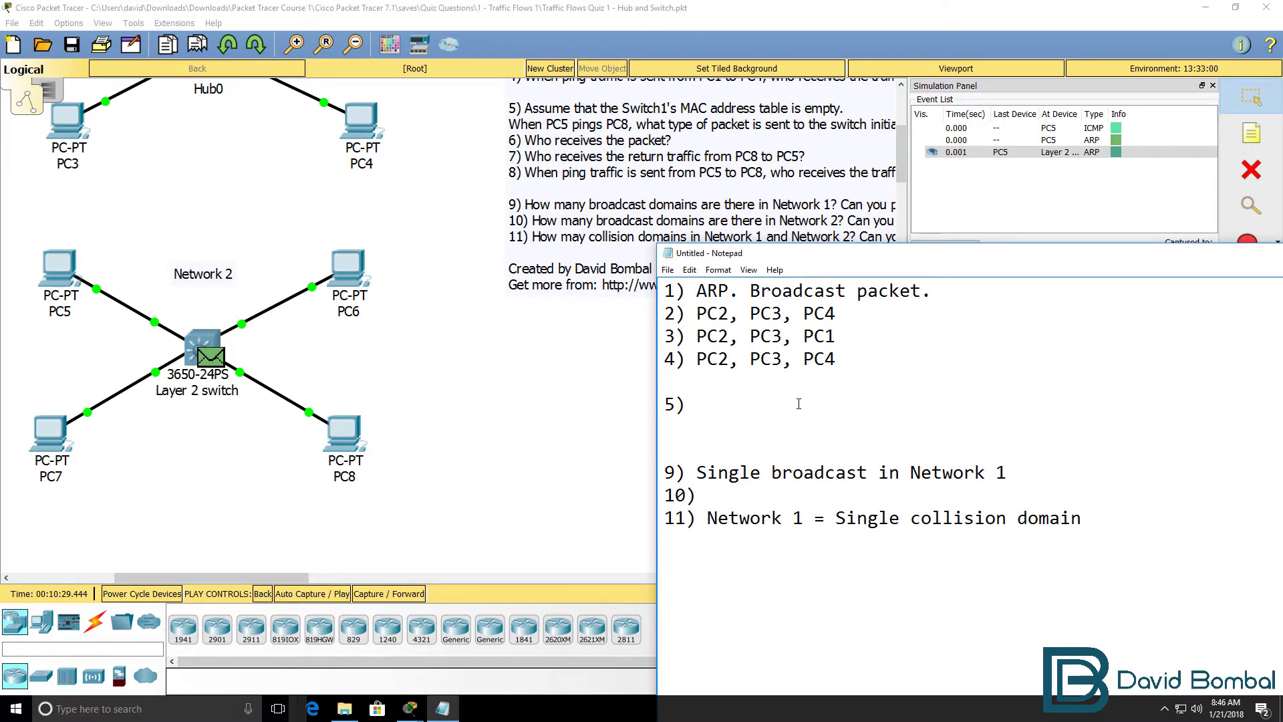
{"action": "key", "text": "ctrl+v"}
{"action": "key", "text": "BackSpace"}
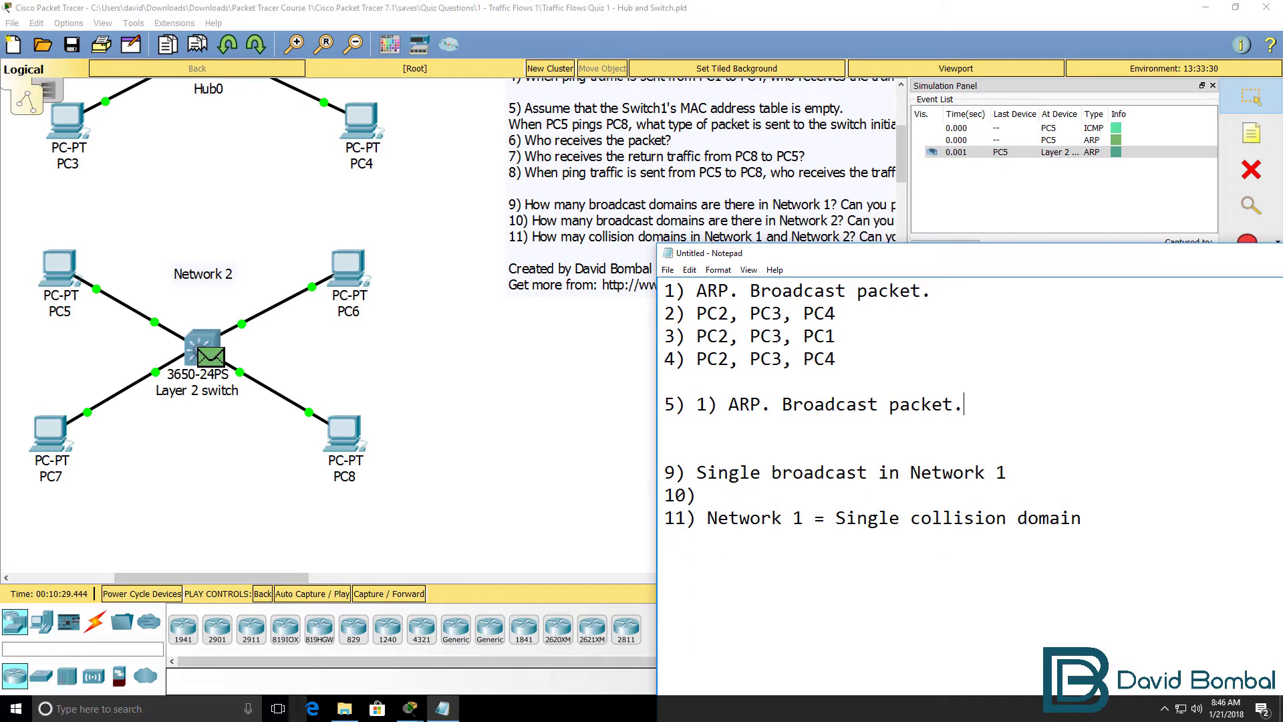
{"action": "left_click", "coordinate": [723, 404]}
{"action": "key", "text": "BackSpace"}
{"action": "key", "text": "BackSpace"}
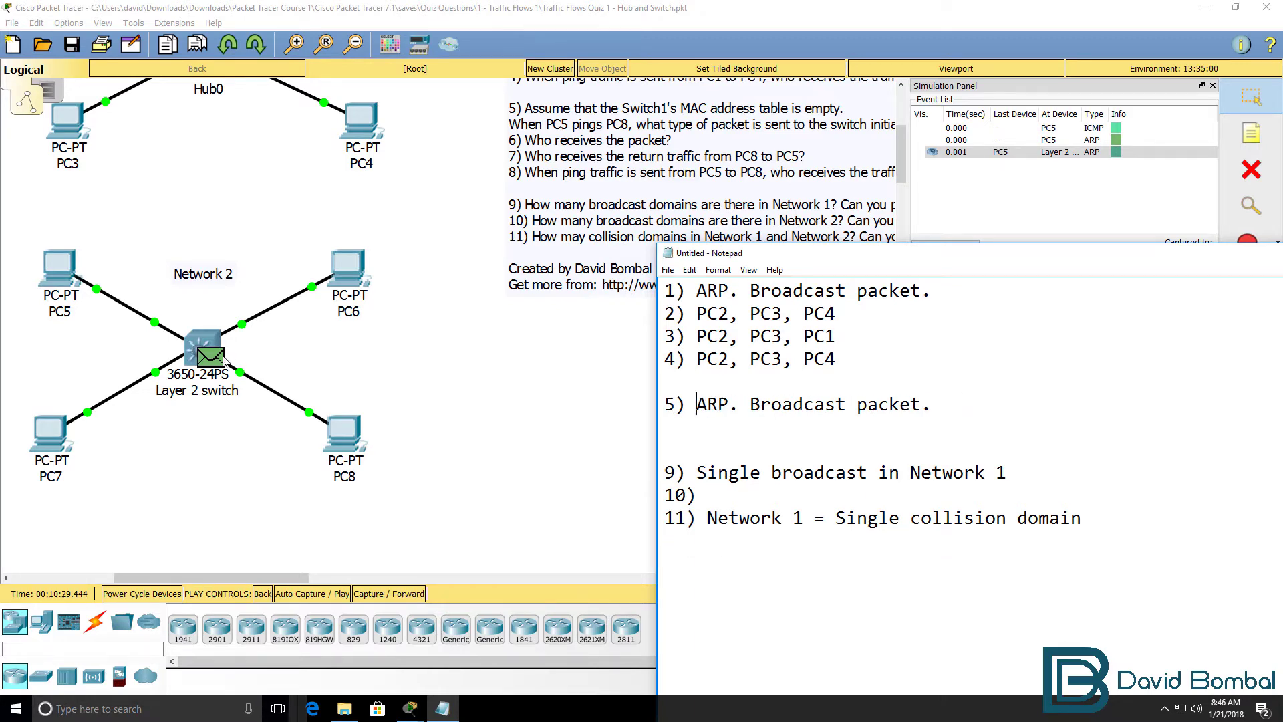
- Examine the destination address in the inbound PDU details of the ARP packet at the Layer 2 switch
{"action": "left_click", "coordinate": [226, 362]}
{"action": "left_click", "coordinate": [569, 158]}
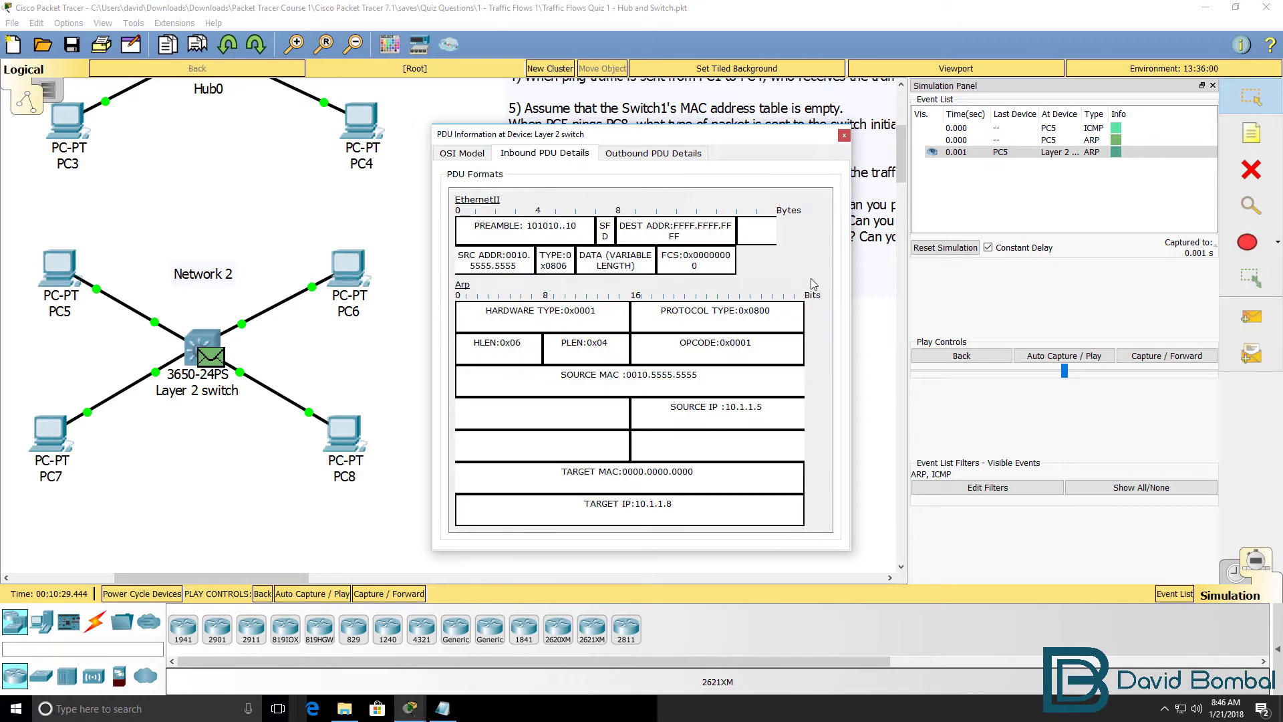
{"action": "left_click_drag", "start_coordinate": [851, 284], "coordinate": [1206, 284]}
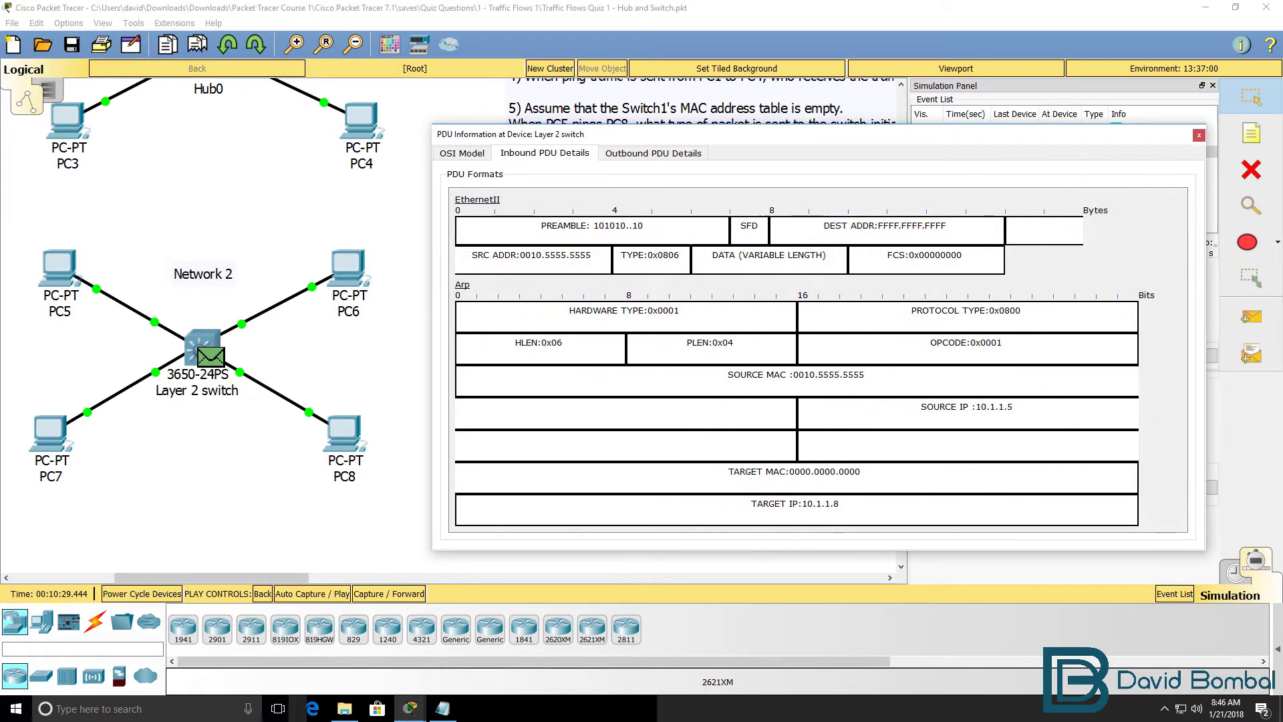
{"action": "triple_click", "coordinate": [837, 222]}
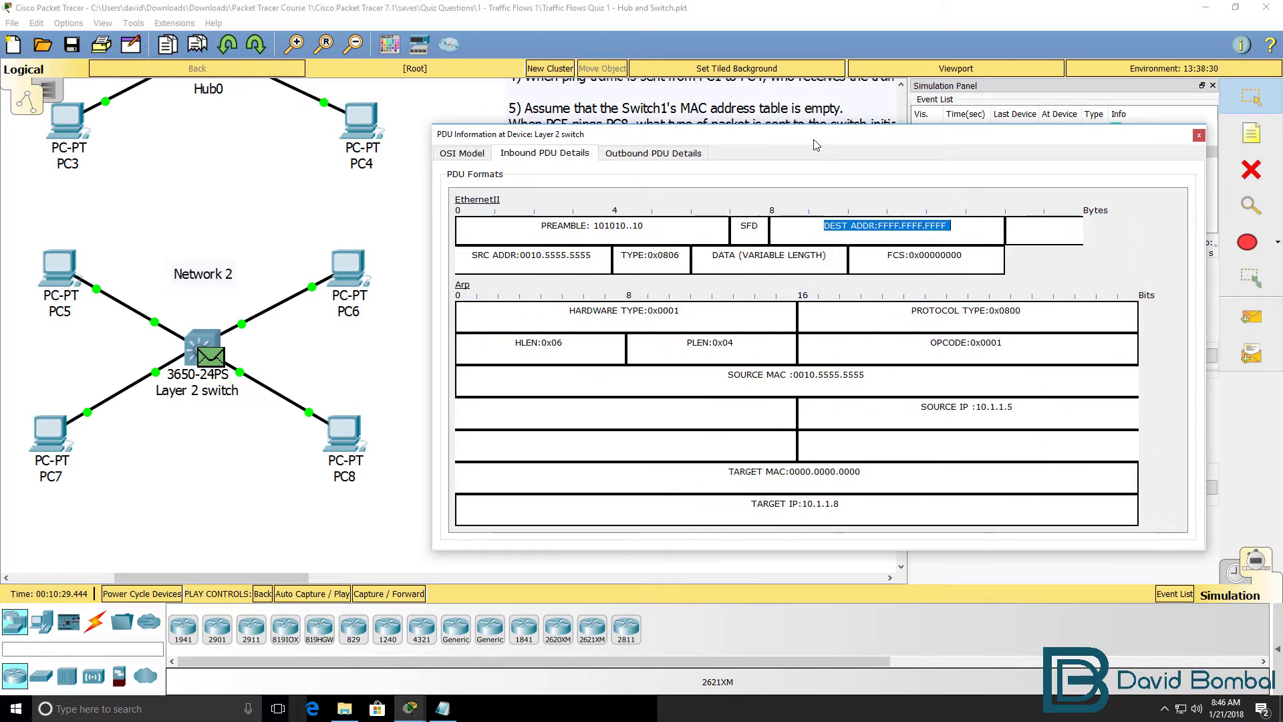
{"action": "left_click_drag", "start_coordinate": [812, 139], "coordinate": [822, 307]}
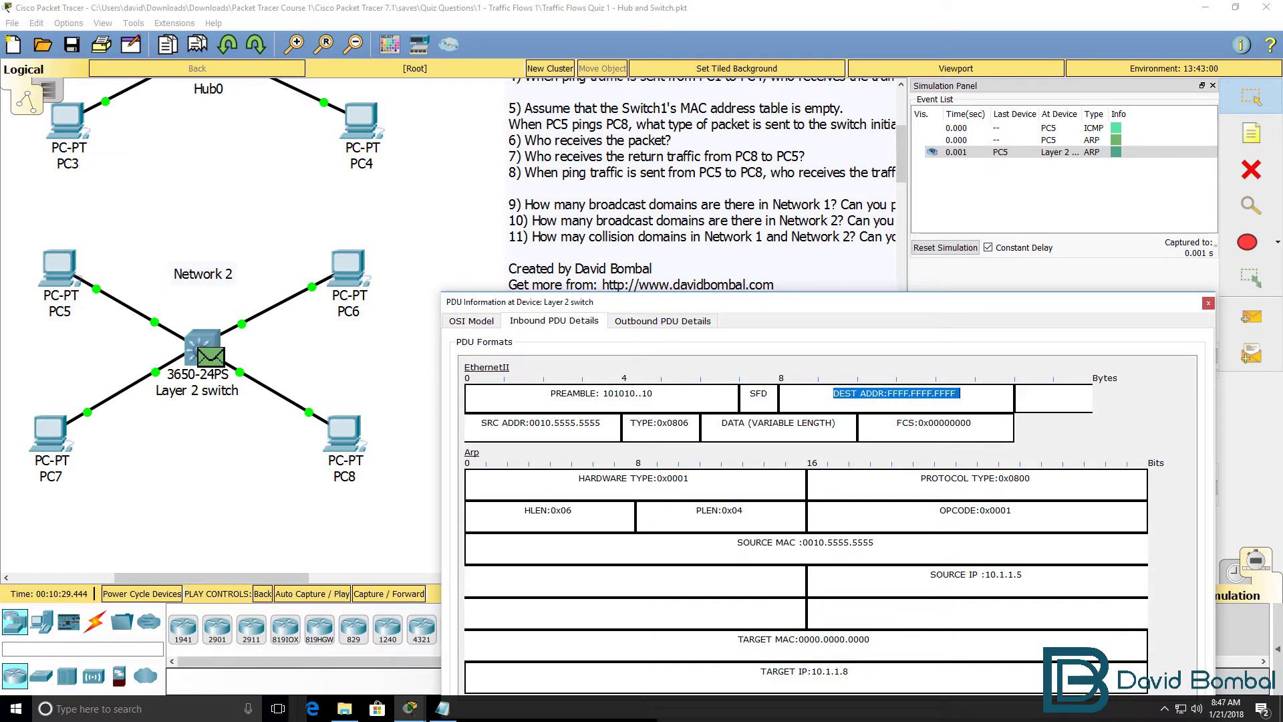
- Close the switch's PDU details, advance the simulation by one event and switch to the Notepad quiz answers
{"action": "left_click", "coordinate": [1208, 304]}
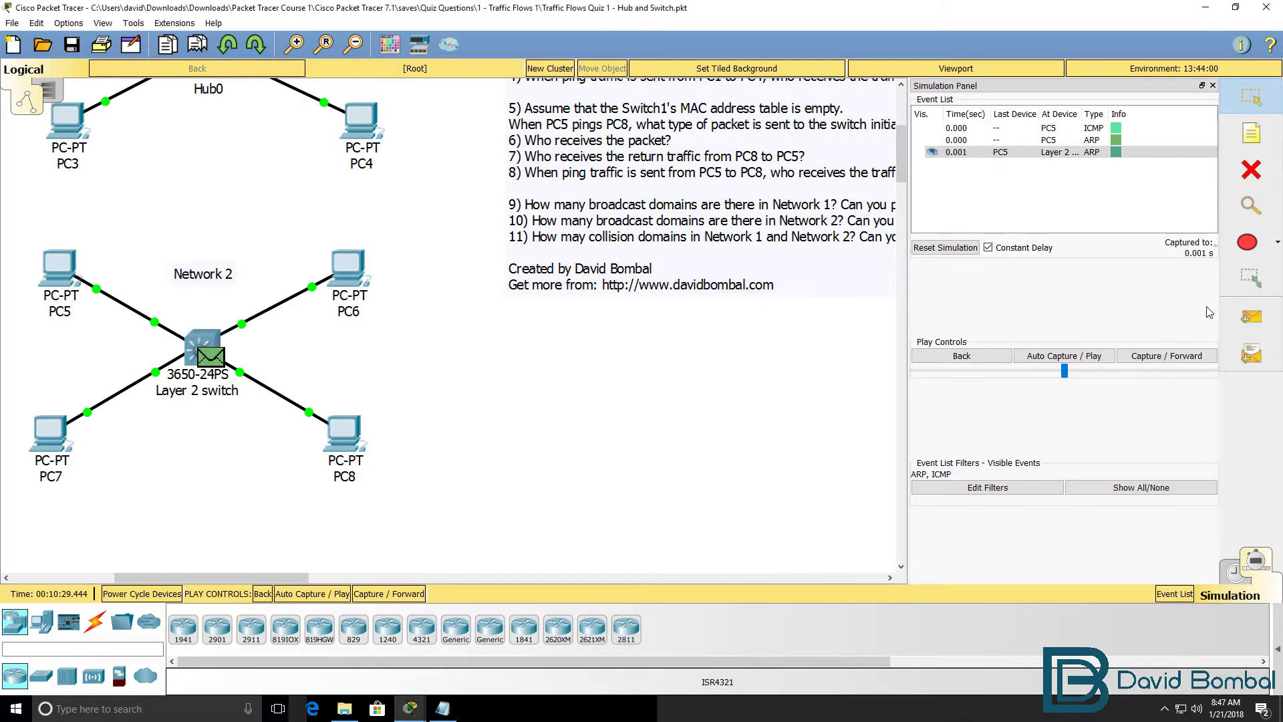
{"action": "left_click", "coordinate": [1158, 367]}
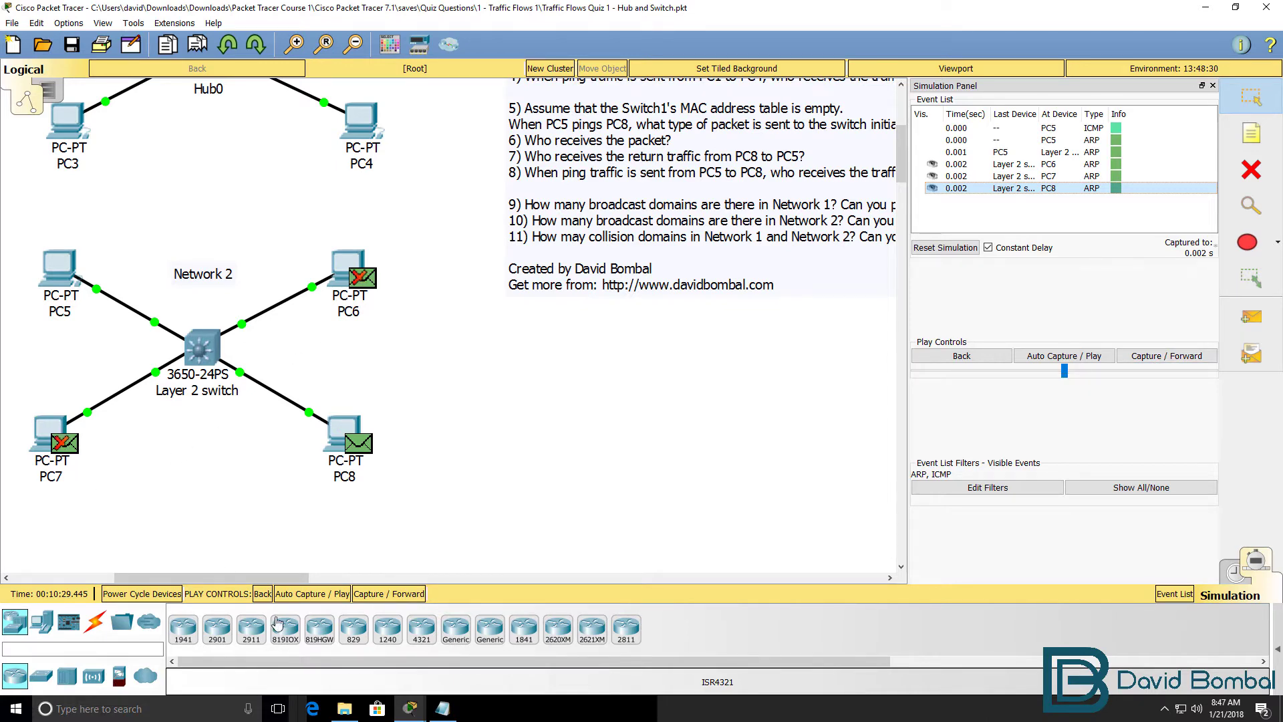
{"action": "mouse_move", "coordinate": [441, 710]}
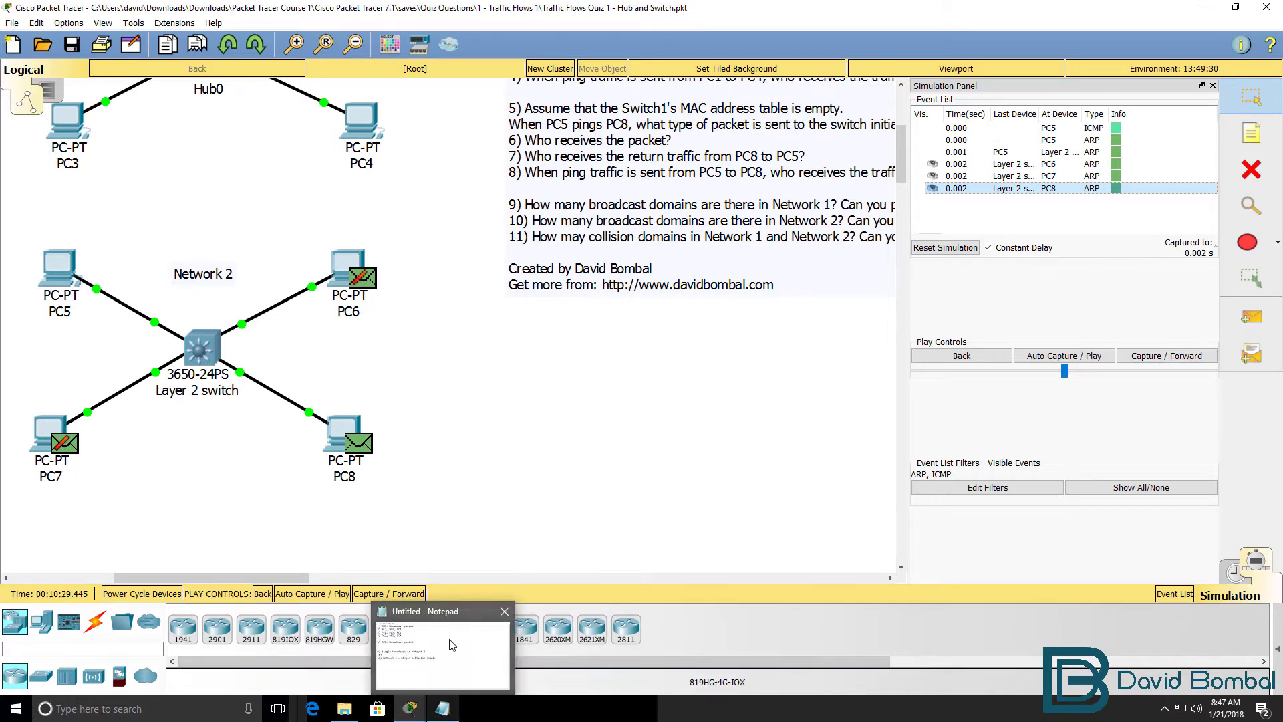
{"action": "left_click", "coordinate": [444, 645]}
- Copy answer 2 onto the line below answer 5 and renumber the copy as 6)
{"action": "left_click_drag", "start_coordinate": [887, 315], "coordinate": [584, 319]}
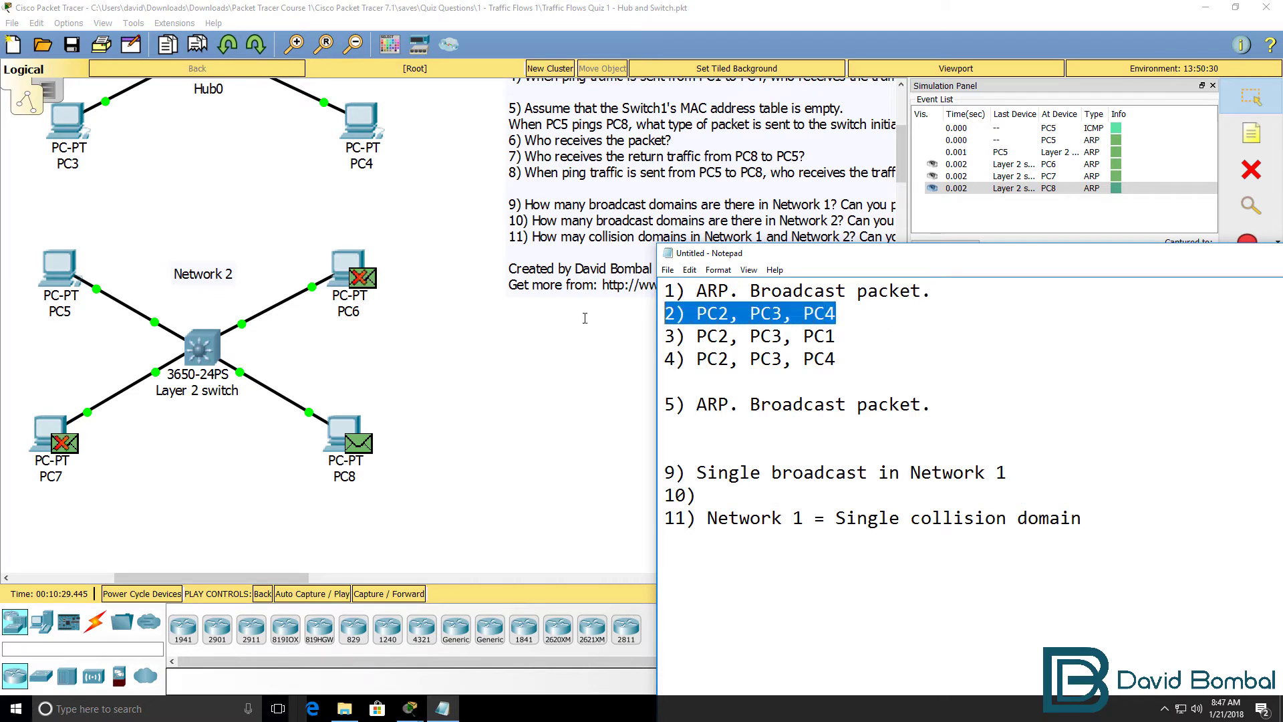
{"action": "key", "text": "ctrl+c"}
{"action": "key", "text": "Down"}
{"action": "key", "text": "Down"}
{"action": "key", "text": "Down"}
{"action": "key", "text": "Down"}
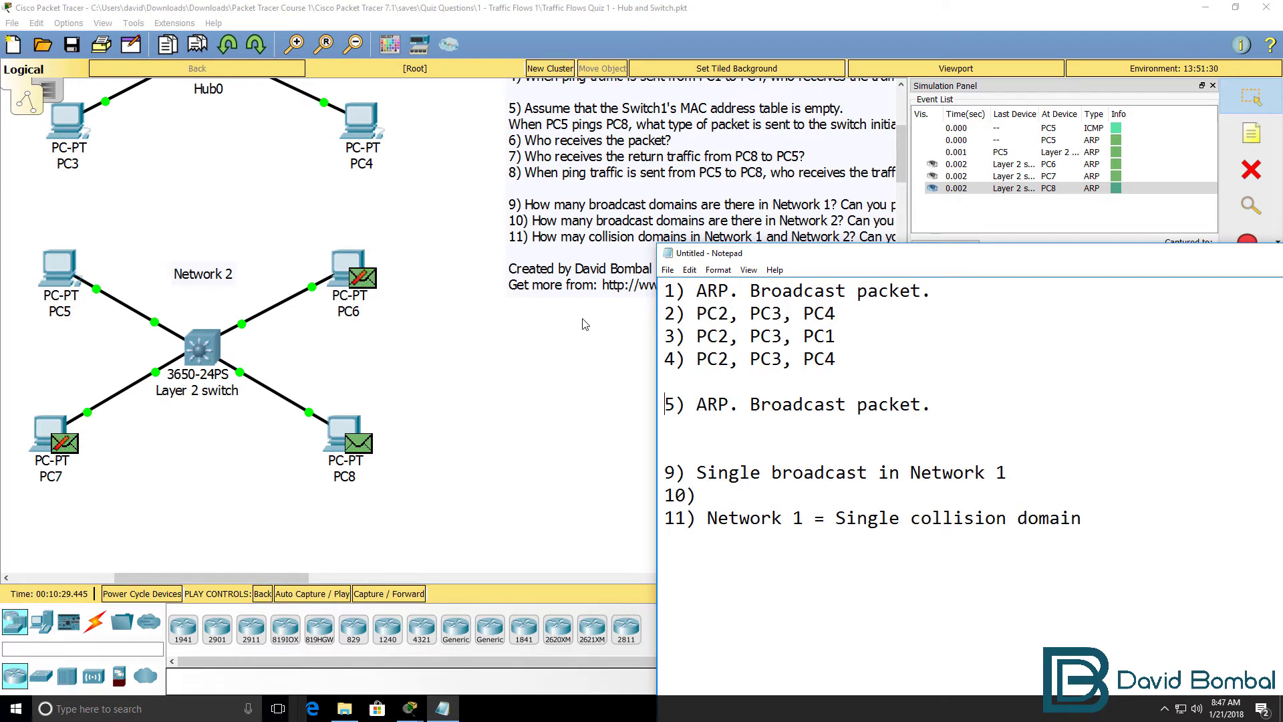
{"action": "key", "text": "ctrl+v"}
{"action": "key", "text": "Home"}
{"action": "key", "text": "Delete"}
{"action": "type", "text": "6"}
- Change the PCs listed in answer 6 to PC6, PC7, PC8 and start a new line below it
{"action": "key", "text": "Right"}
{"action": "key", "text": "Right"}
{"action": "key", "text": "Right"}
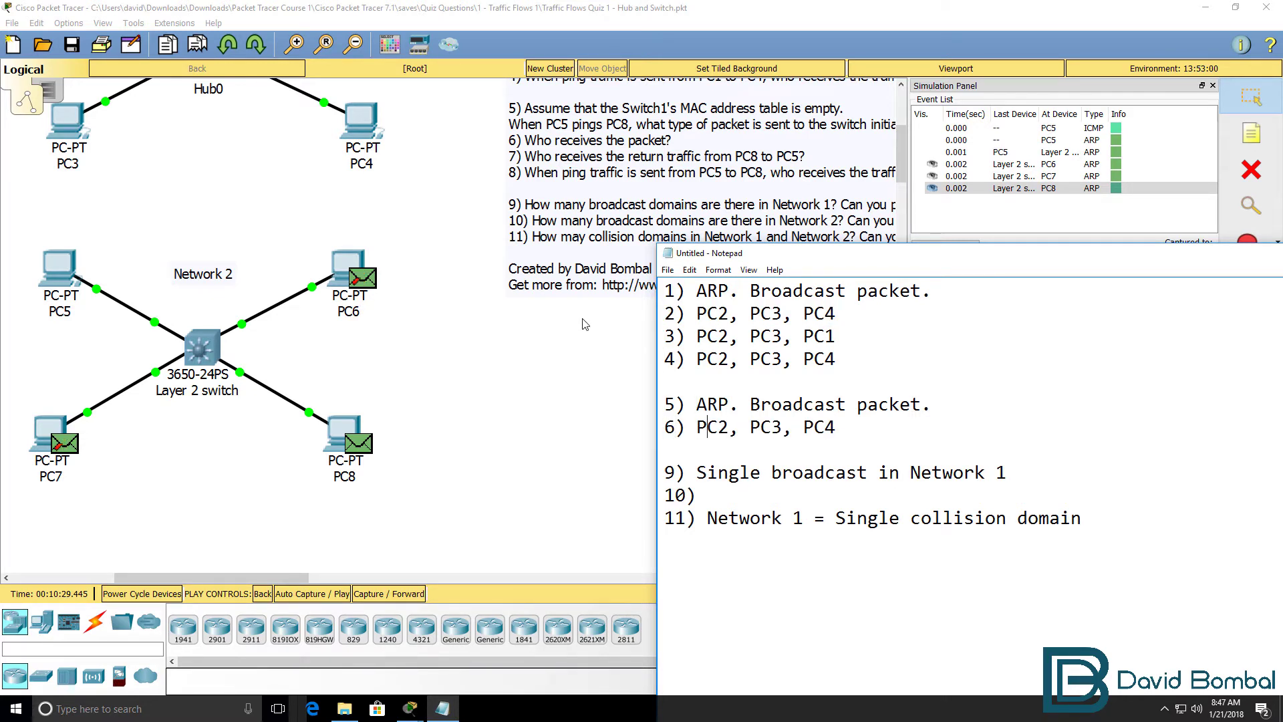
{"action": "key", "text": "Delete"}
{"action": "type", "text": "6"}
{"action": "key", "text": "Right"}
{"action": "key", "text": "Right"}
{"action": "key", "text": "Right"}
{"action": "key", "text": "Delete"}
{"action": "type", "text": "7"}
{"action": "key", "text": "Right"}
{"action": "type", "text": "8"}
{"action": "key", "text": "Return"}
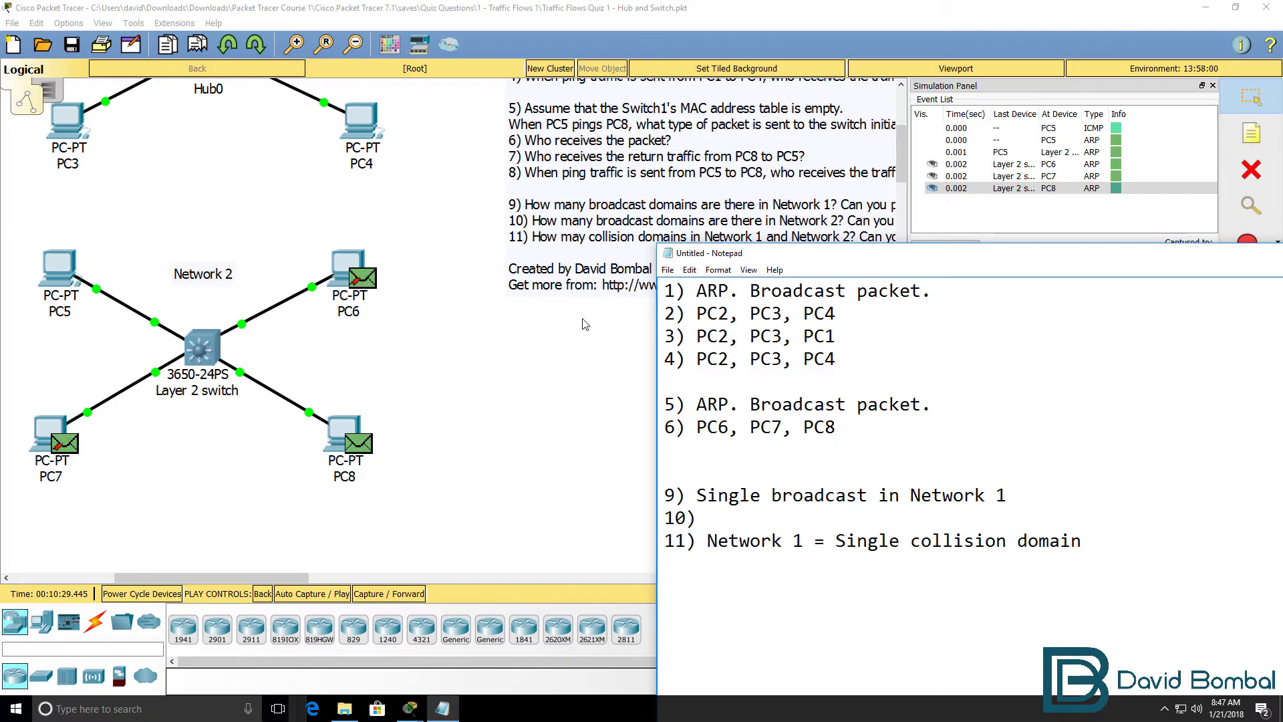
- Switch back to Packet Tracer, advance the simulation by one event and examine the target MAC in the ARP packet's inbound PDU details at the Layer 2 switch
{"action": "left_click", "coordinate": [528, 396]}
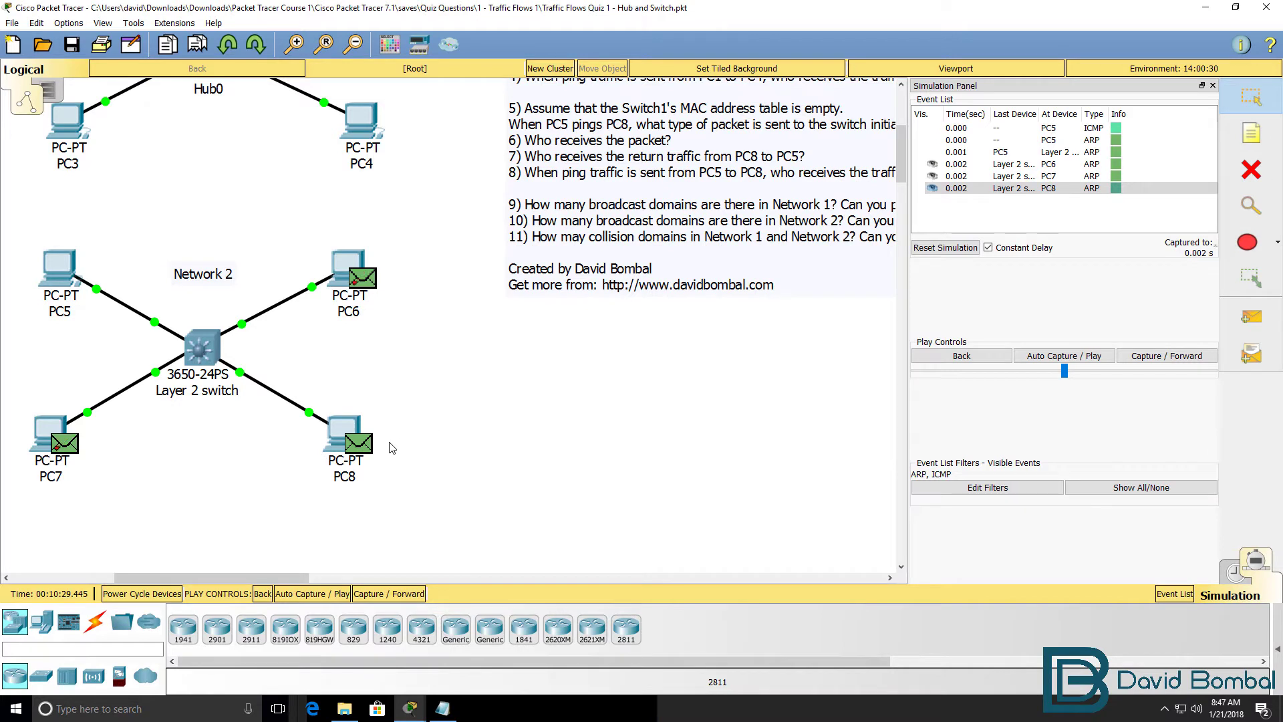
{"action": "left_click", "coordinate": [1152, 358]}
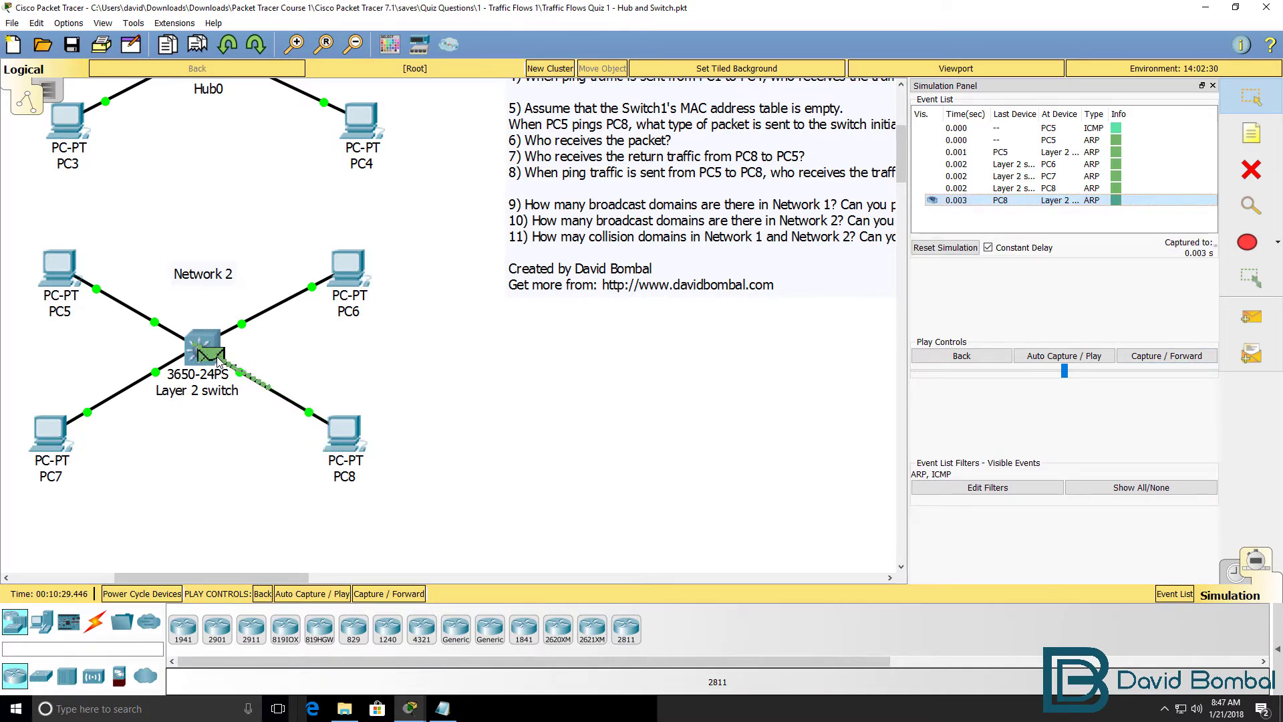
{"action": "left_click", "coordinate": [220, 360]}
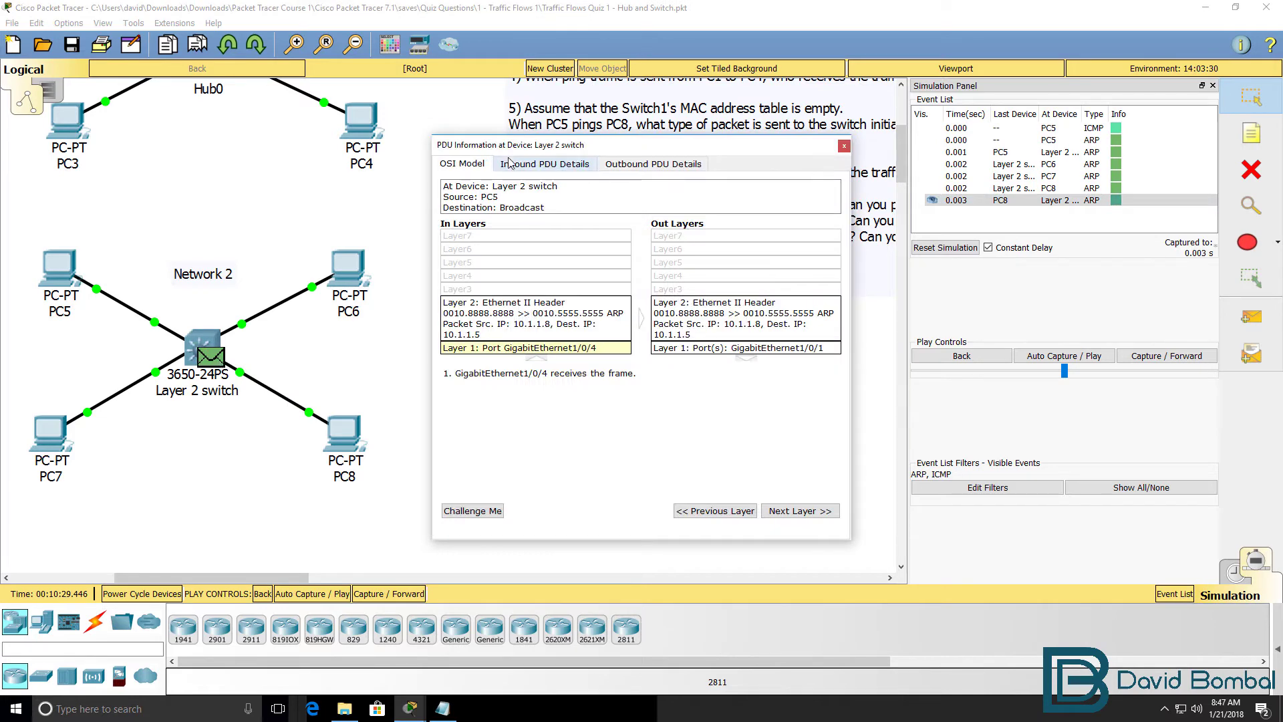
{"action": "left_click", "coordinate": [543, 163]}
{"action": "left_click_drag", "start_coordinate": [850, 407], "coordinate": [1278, 416]}
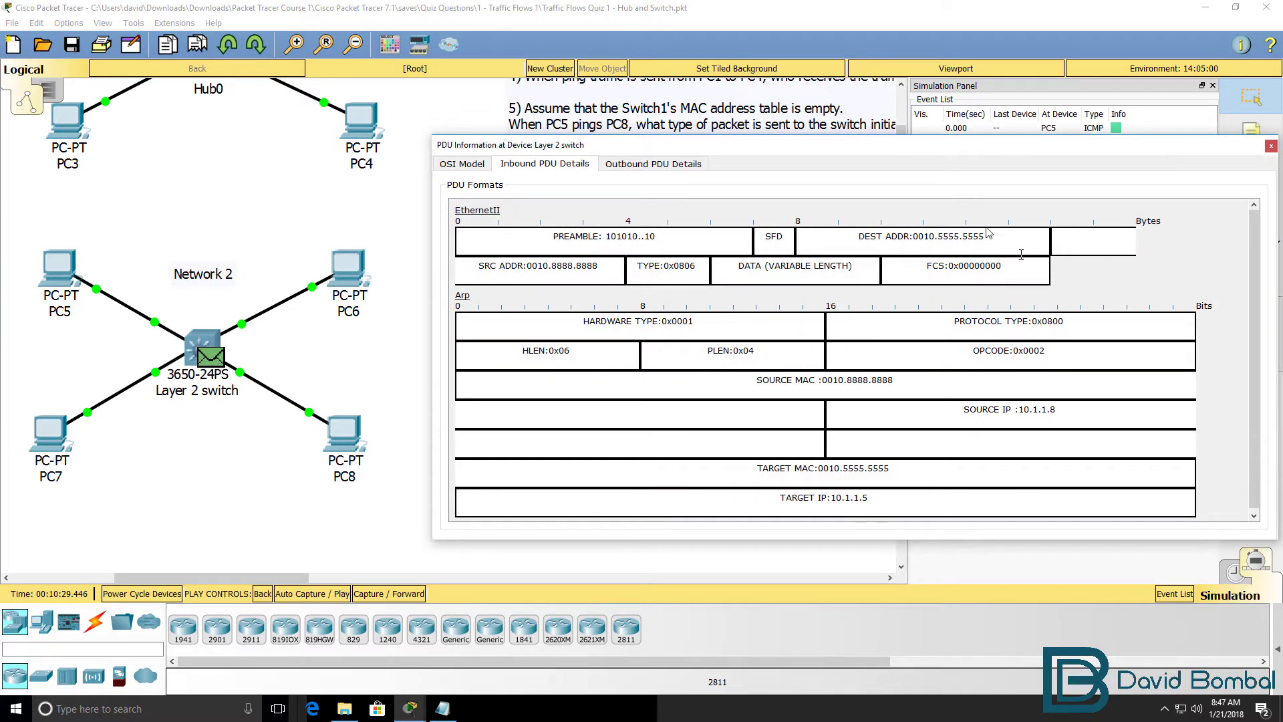
{"action": "left_click_drag", "start_coordinate": [904, 145], "coordinate": [843, 276]}
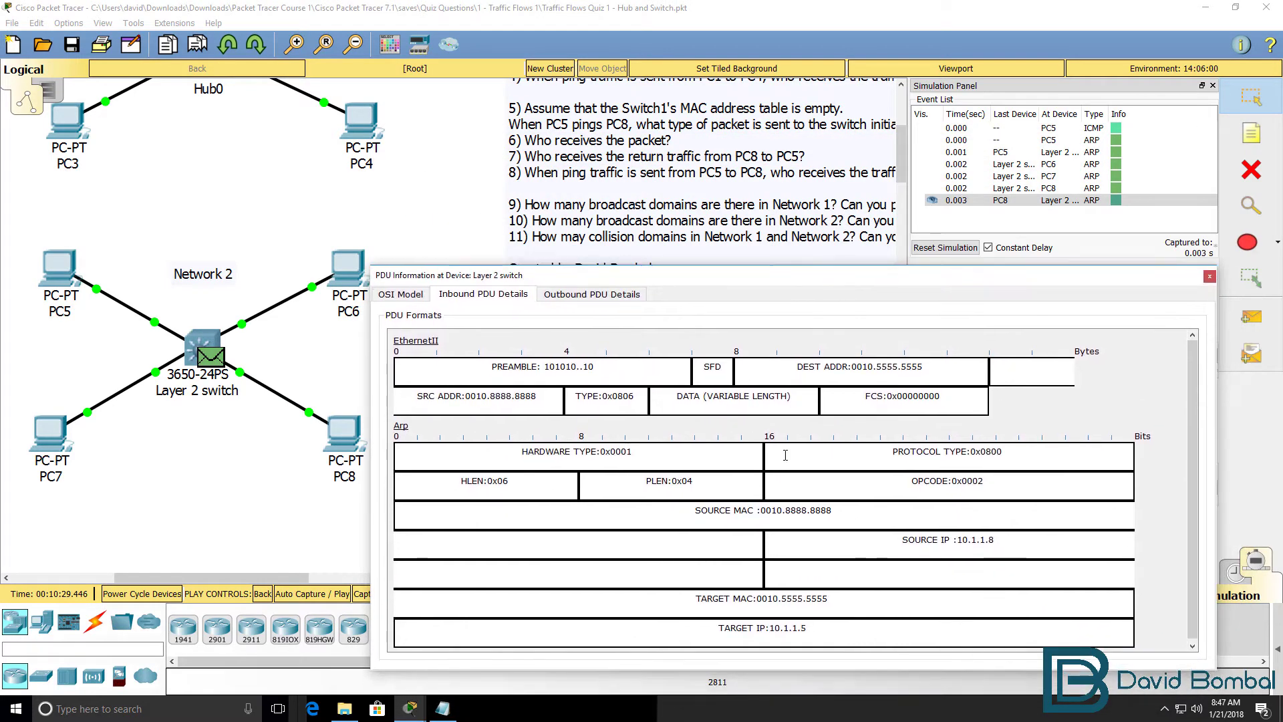
{"action": "left_click_drag", "start_coordinate": [845, 598], "coordinate": [644, 601]}
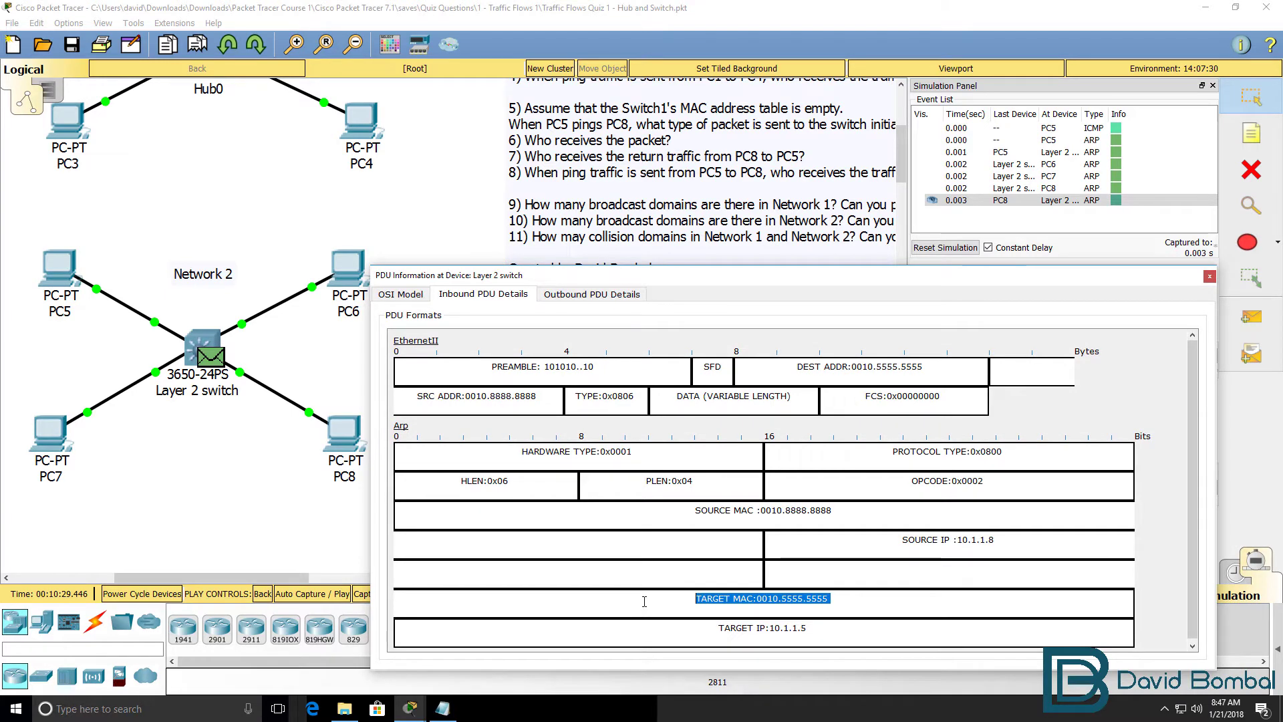
- Check the MAC address of PC5's FastEthernet0 interface in its configuration
{"action": "left_click", "coordinate": [61, 278]}
{"action": "left_click", "coordinate": [363, 314]}
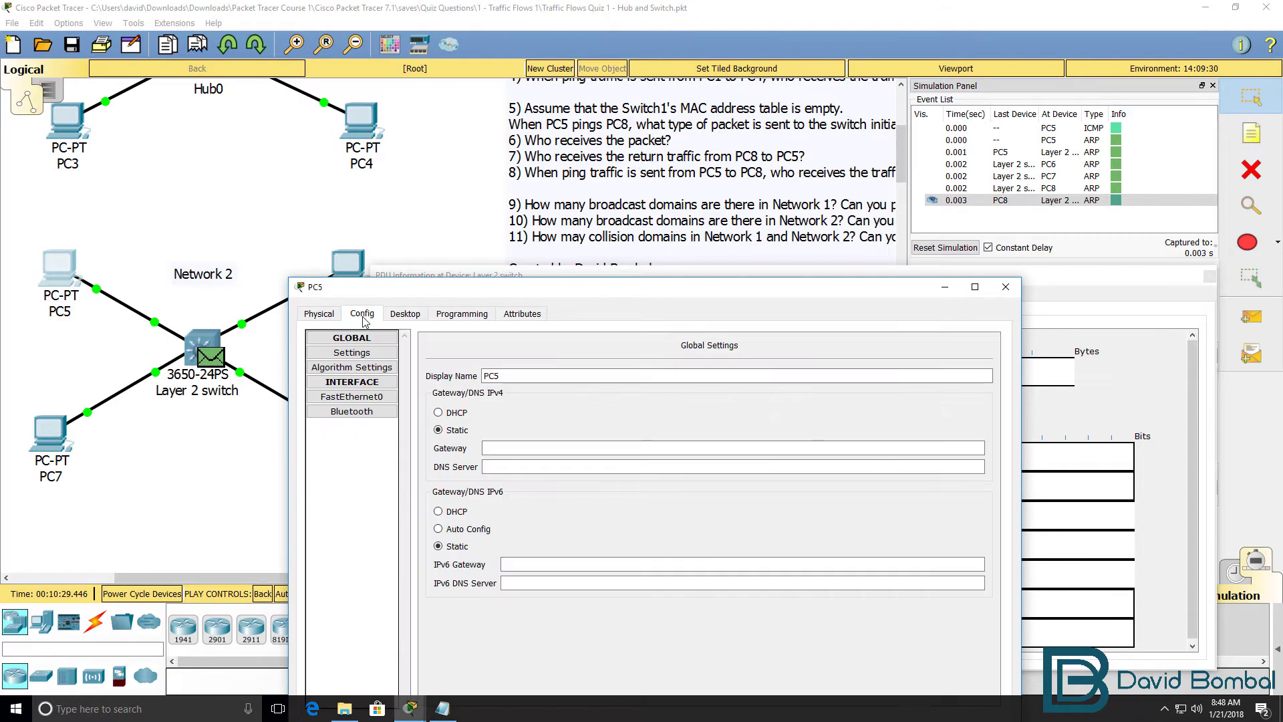
{"action": "left_click", "coordinate": [354, 396]}
{"action": "left_click_drag", "start_coordinate": [782, 390], "coordinate": [553, 393]}
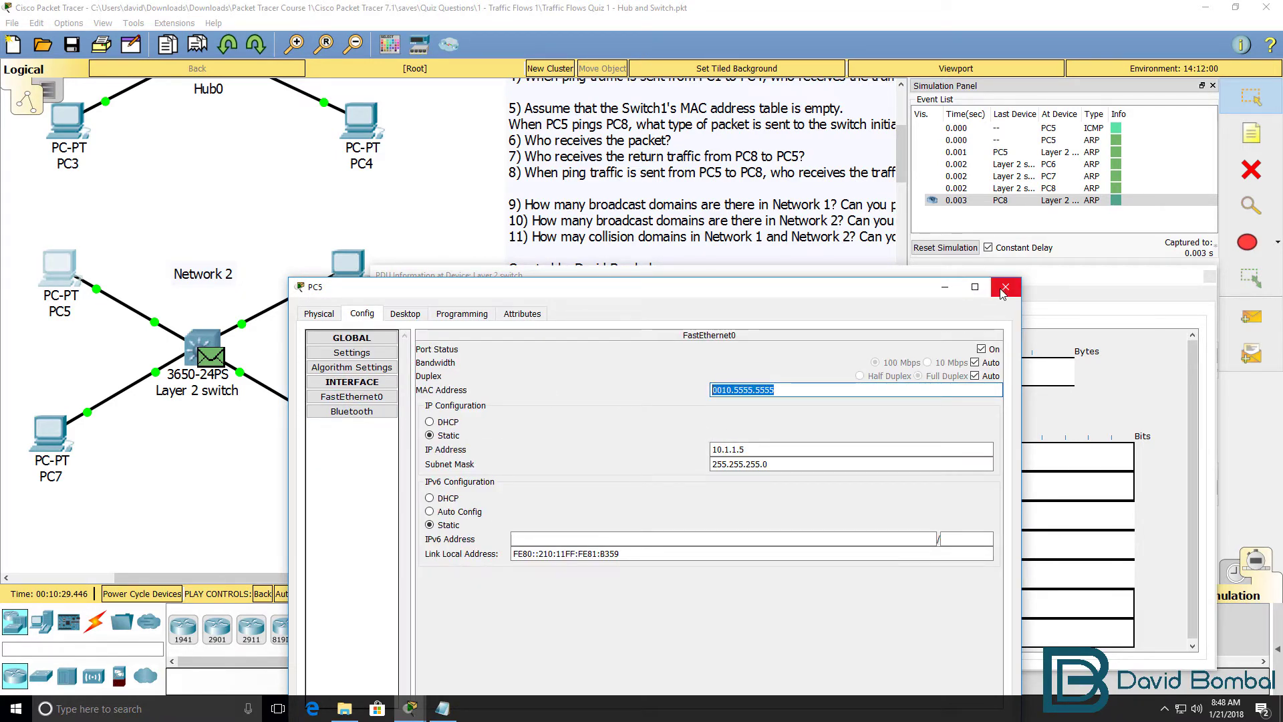
{"action": "left_click", "coordinate": [1005, 287]}
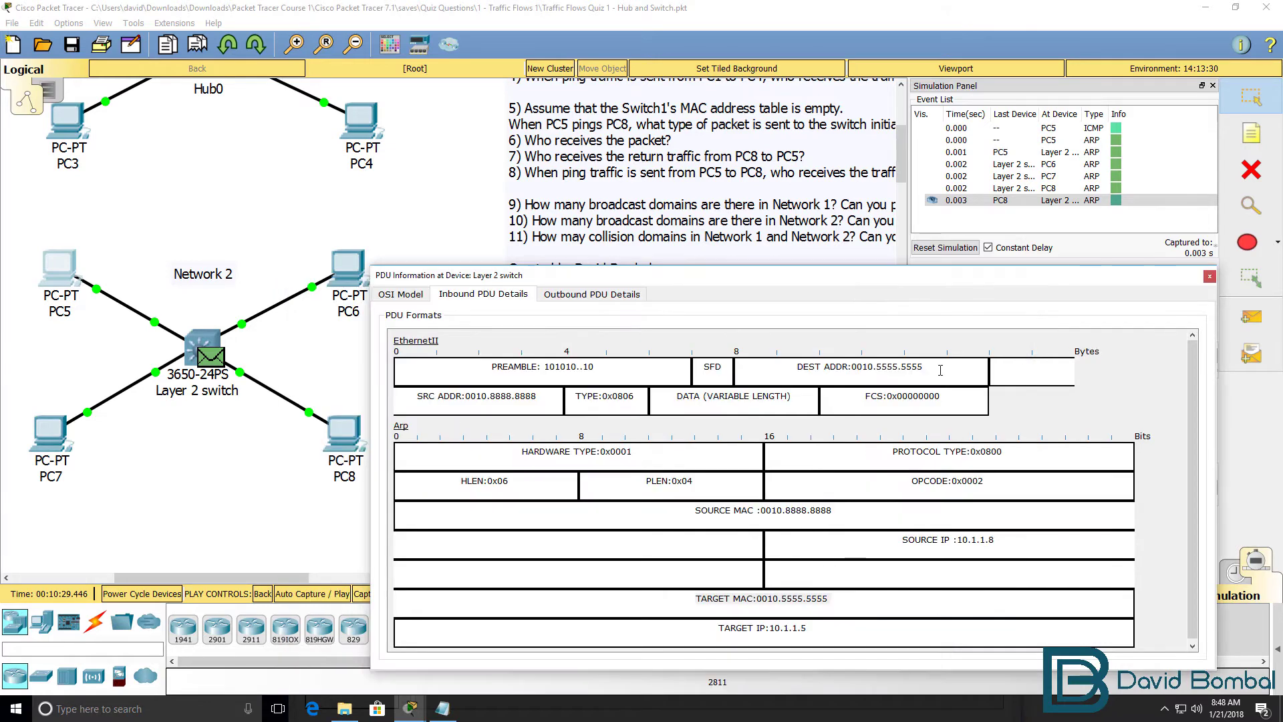
- Examine the source and destination addresses in the Ethernet header of PC8's ARP reply at the Layer 2 switch
{"action": "left_click_drag", "start_coordinate": [940, 370], "coordinate": [382, 382]}
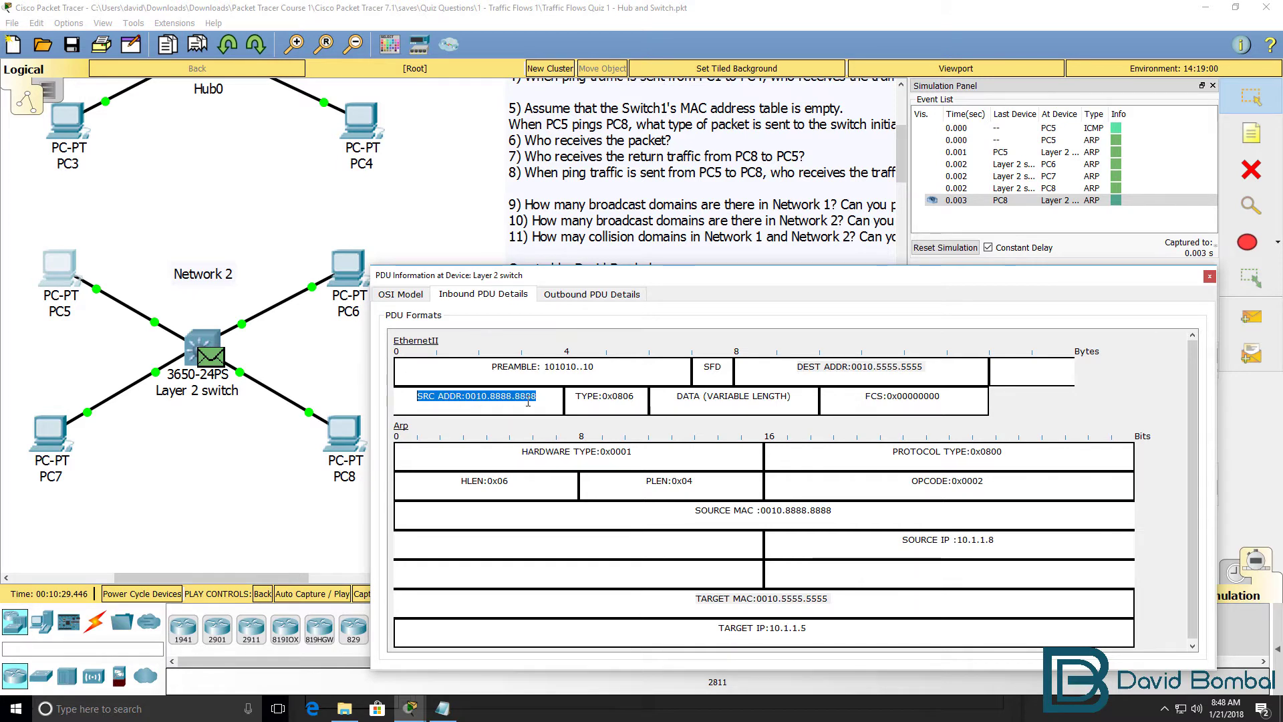
{"action": "left_click_drag", "start_coordinate": [948, 367], "coordinate": [776, 367]}
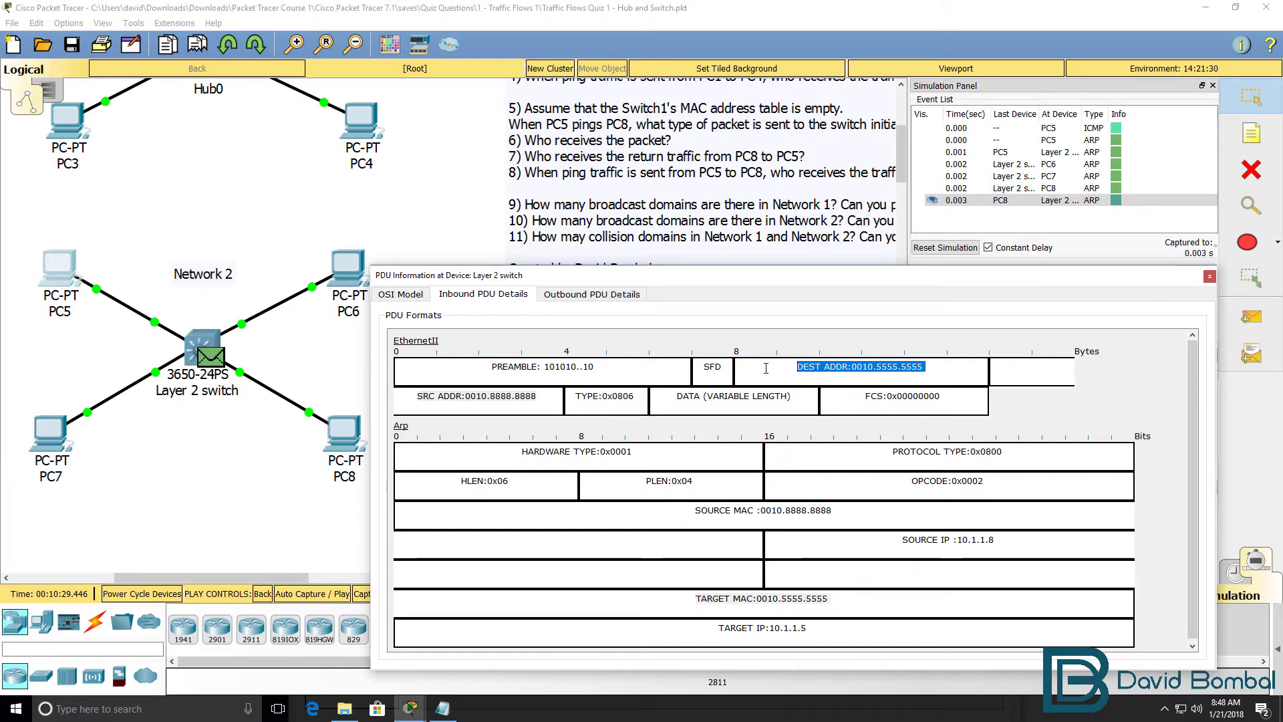
{"action": "left_click", "coordinate": [1209, 276]}
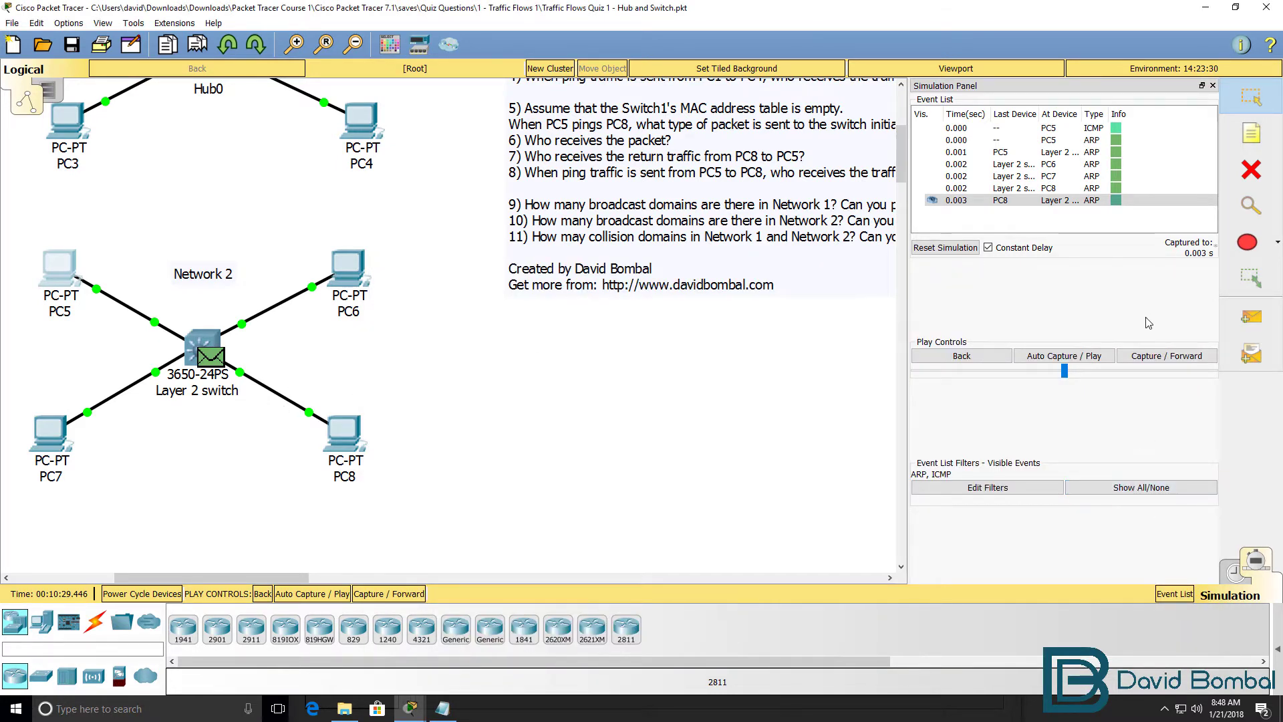
- Advance the simulation by one event and add "7) PC5" and an empty "8)" entry to the Notepad answers
{"action": "left_click", "coordinate": [1158, 360]}
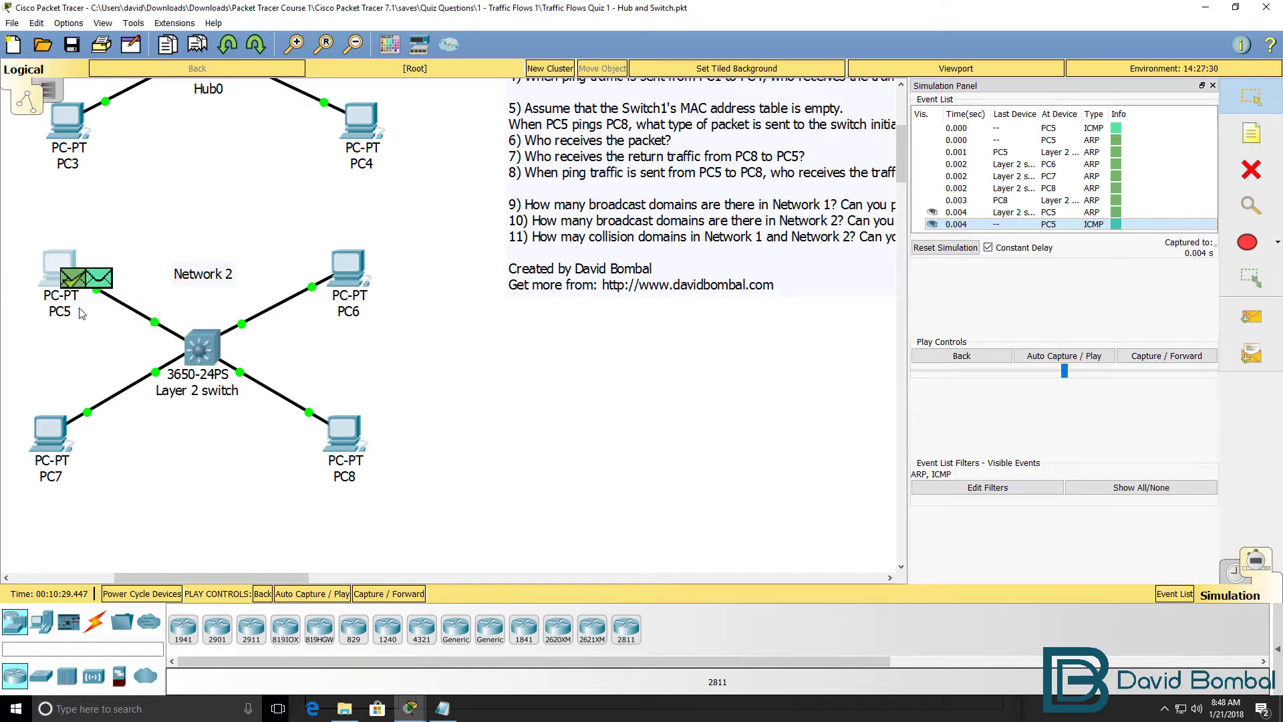
{"action": "left_click", "coordinate": [443, 709]}
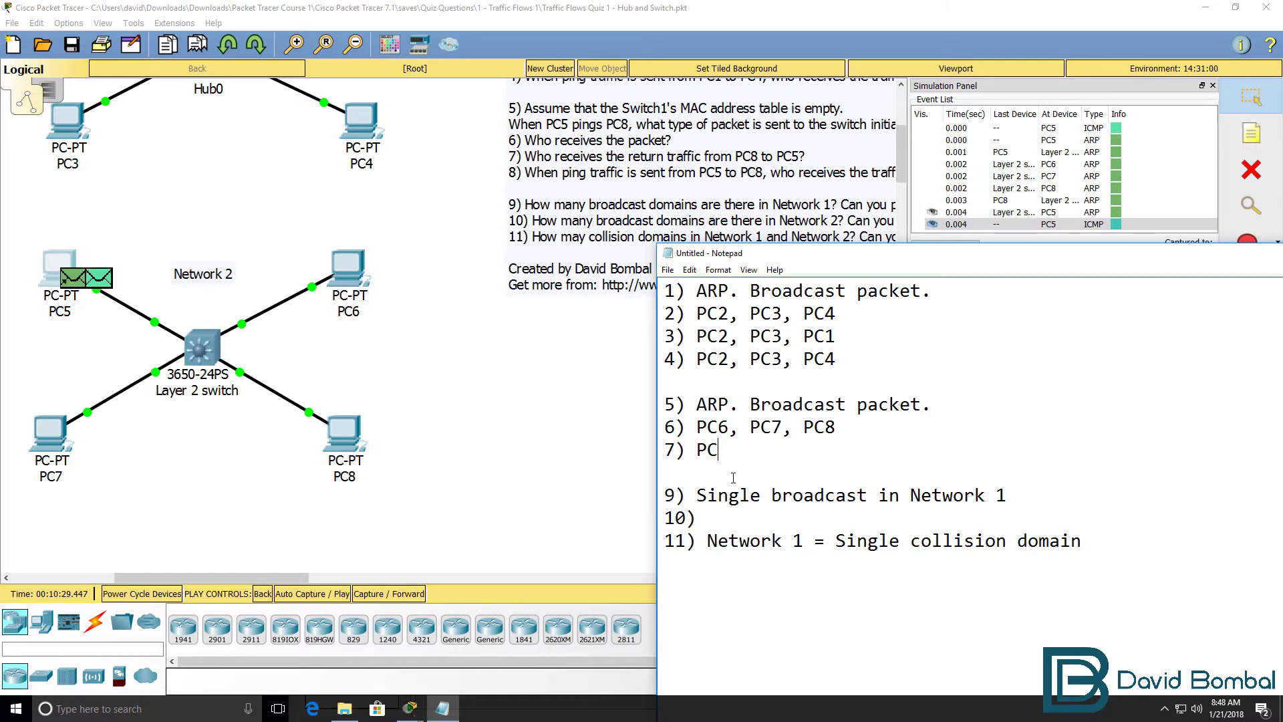
{"action": "type", "text": "C5"}
{"action": "key", "text": "Return"}
{"action": "type", "text": "8"}
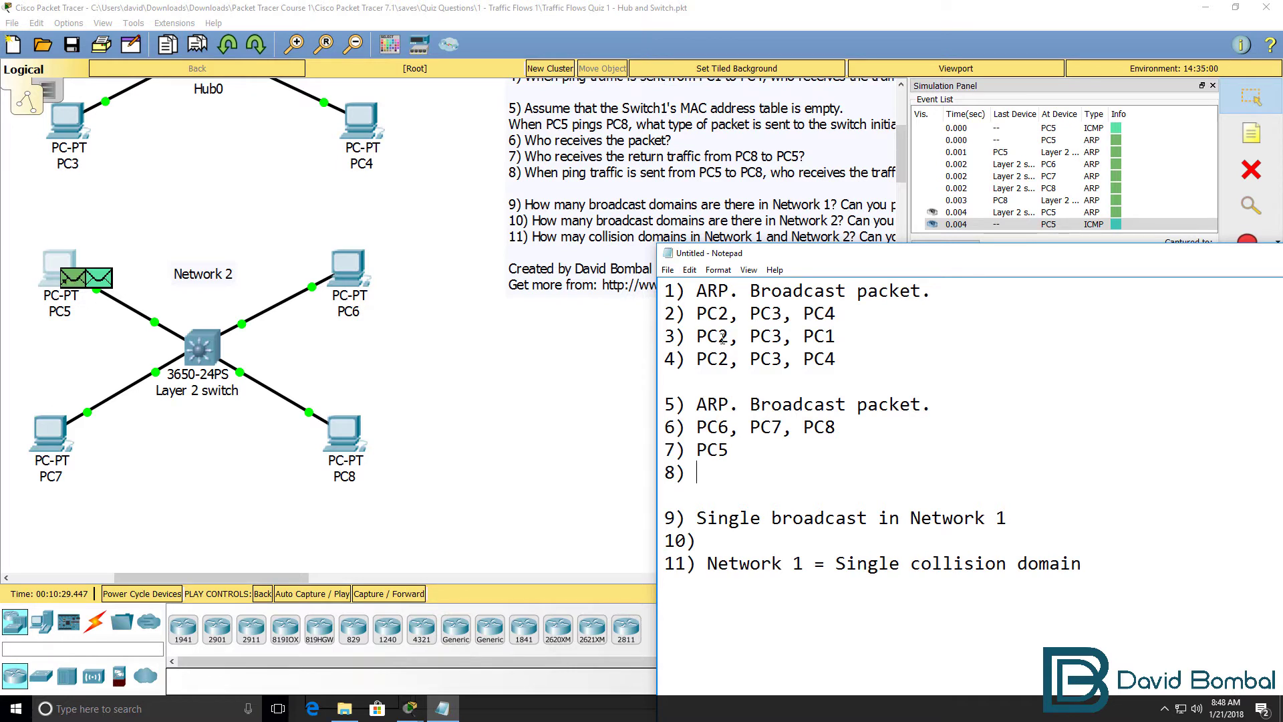
- Correct answer 3 in Notepad so it reads "PC1, PC2, PC3"
{"action": "type", "text": "PC1,"}
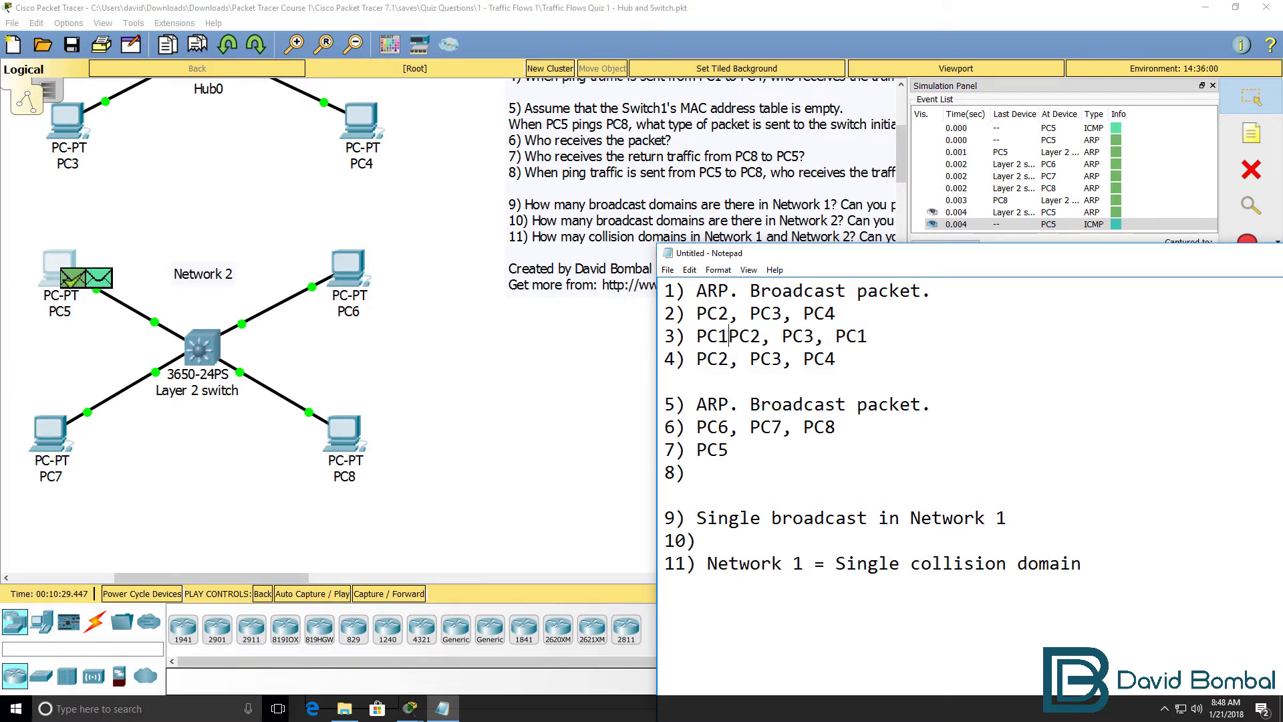
{"action": "key", "text": "Right"}
{"action": "key", "text": "Right"}
{"action": "key", "text": "Right"}
{"action": "key", "text": "Right"}
{"action": "key", "text": "Delete"}
{"action": "key", "text": "Delete"}
{"action": "key", "text": "Delete"}
{"action": "key", "text": "Delete"}
{"action": "key", "text": "Delete"}
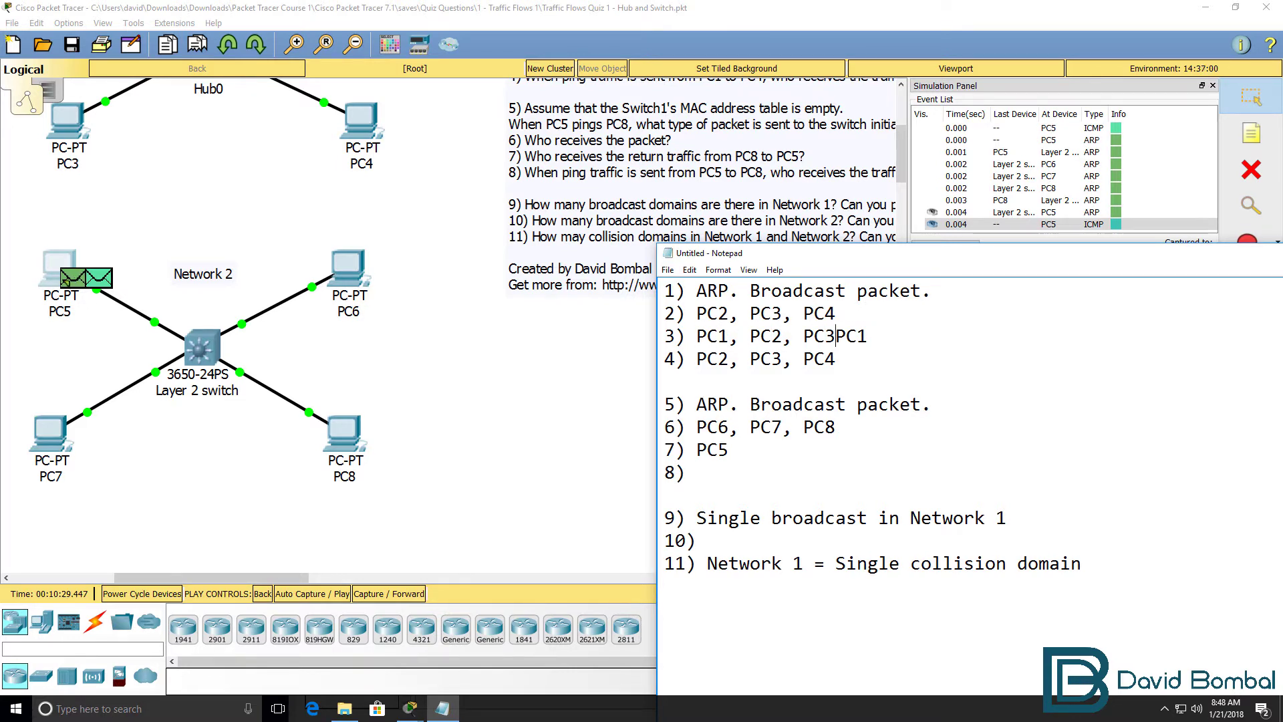
{"action": "key", "text": "Down"}
- Return to Packet Tracer, advance the simulation by one event and open the ICMP packet's inbound PDU details at the Layer 2 switch
{"action": "left_click_drag", "start_coordinate": [771, 253], "coordinate": [670, 324]}
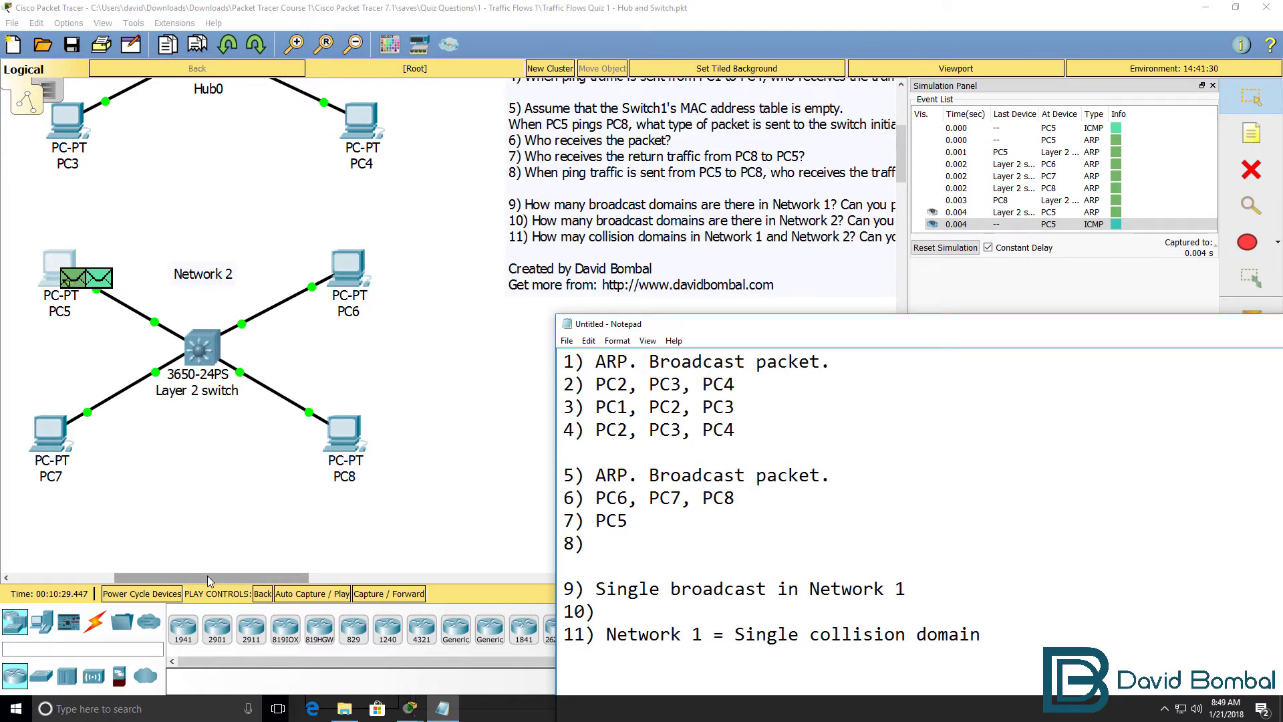
{"action": "mouse_move", "coordinate": [211, 577]}
{"action": "left_mouse_down"}
{"action": "mouse_move", "coordinate": [223, 576]}
{"action": "mouse_move", "coordinate": [196, 576]}
{"action": "left_mouse_up"}
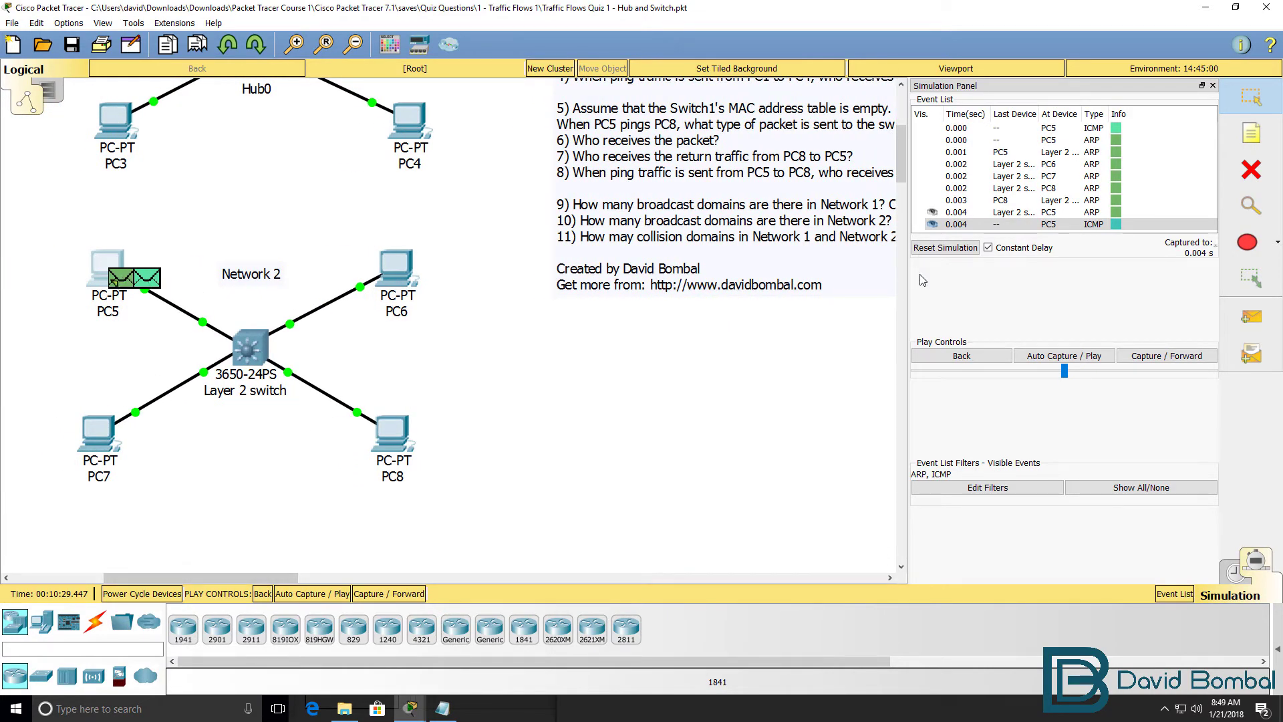
{"action": "left_click", "coordinate": [1193, 356]}
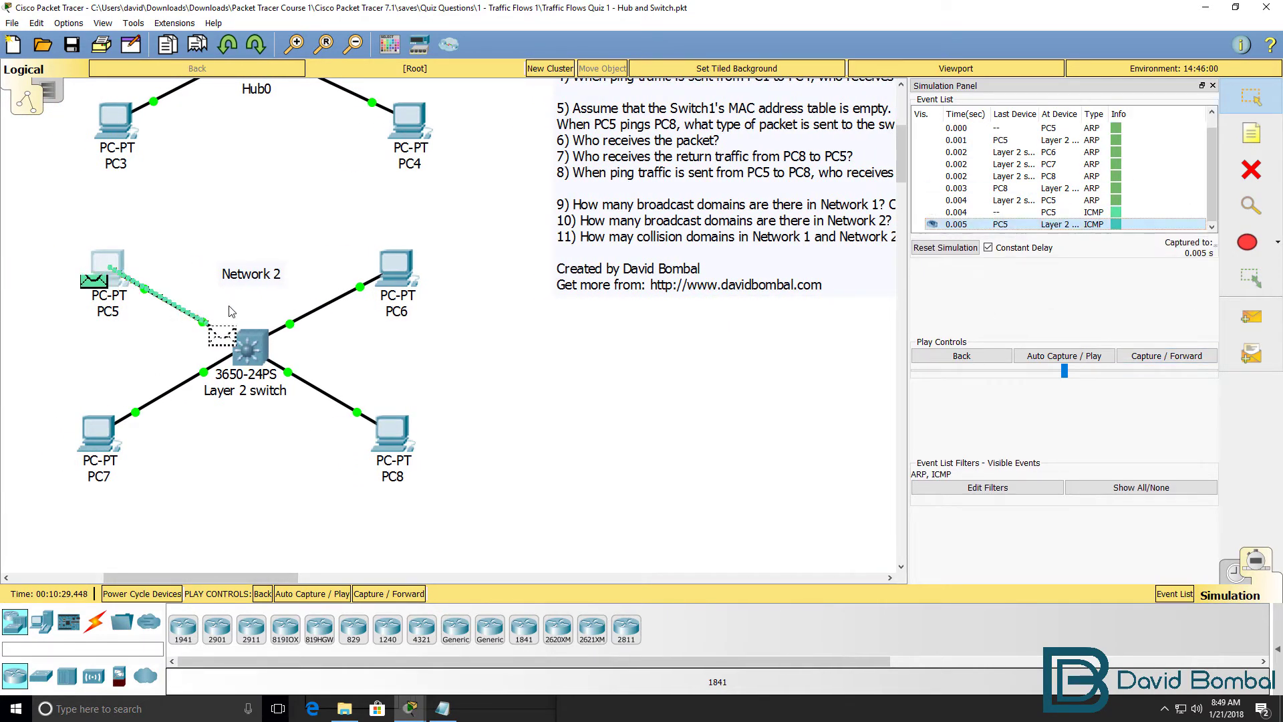
{"action": "left_click", "coordinate": [264, 359]}
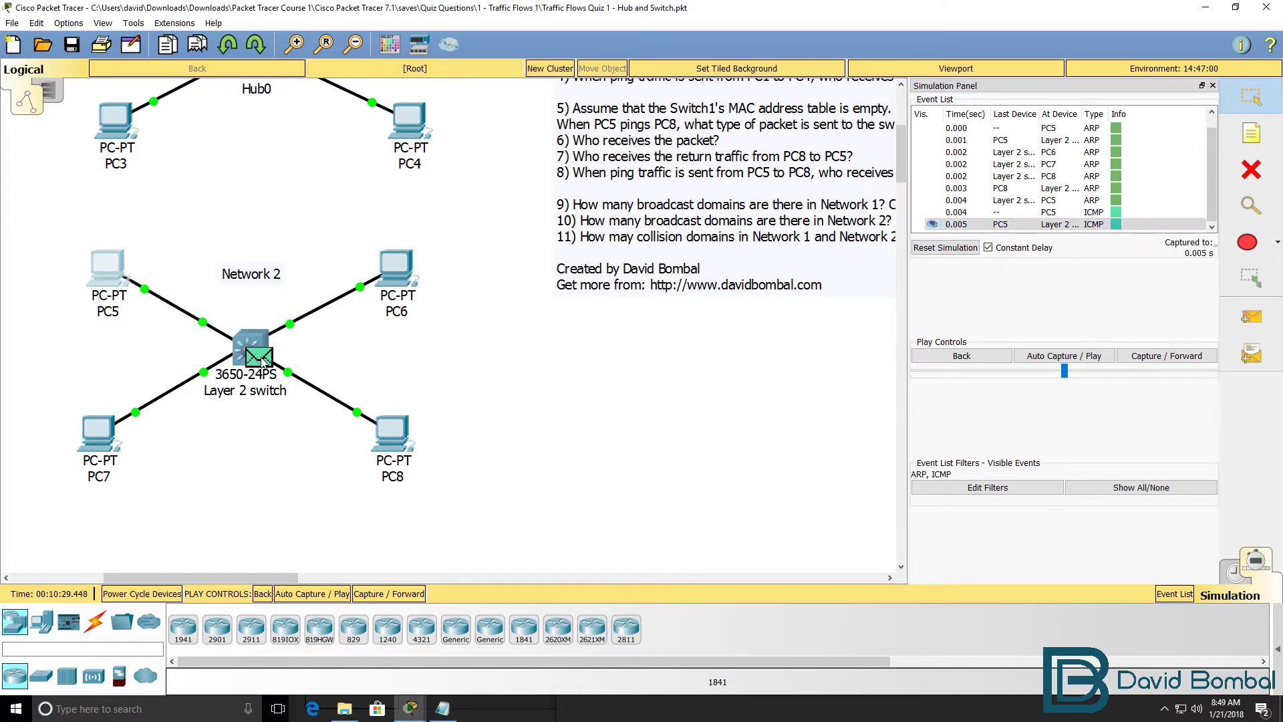
{"action": "left_click", "coordinate": [544, 174]}
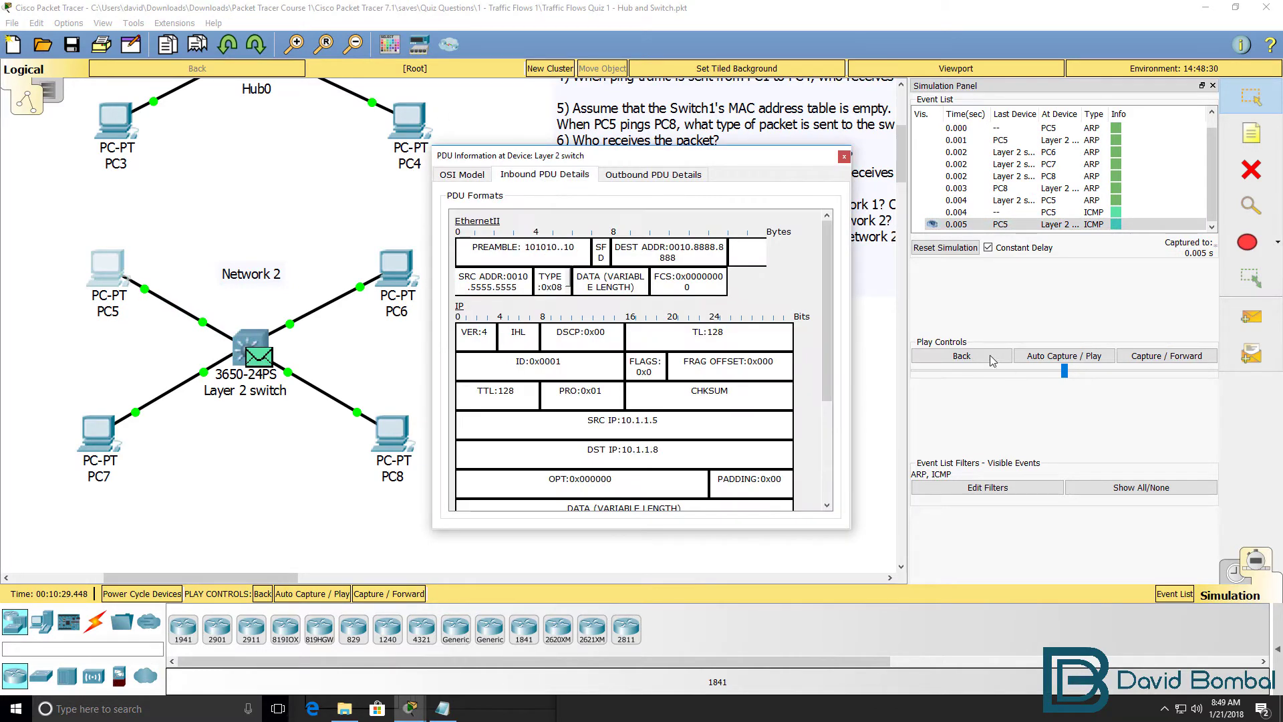
{"action": "left_click_drag", "start_coordinate": [852, 362], "coordinate": [1157, 359]}
- Examine the ICMP packet's destination and source MAC addresses and its source and destination IP addresses
{"action": "scroll", "coordinate": [1139, 395], "scroll_direction": "down", "scroll_amount": 3}
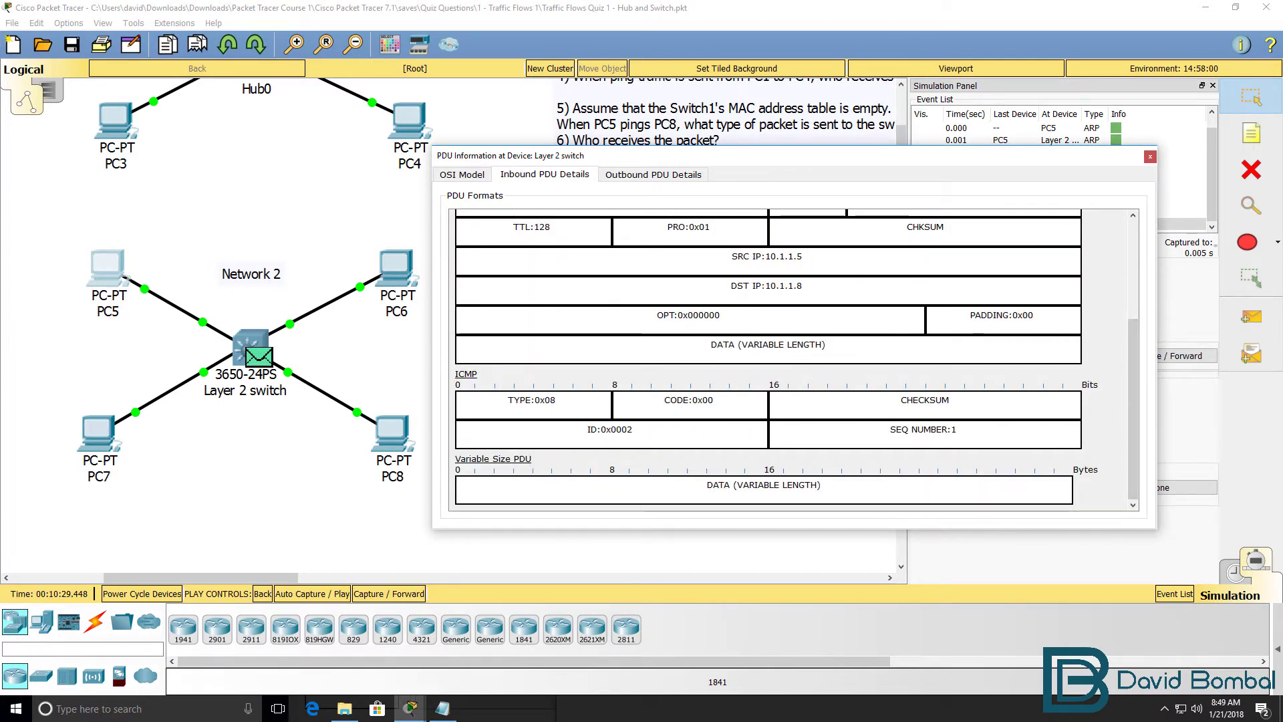
{"action": "scroll", "coordinate": [1136, 350], "scroll_direction": "up", "scroll_amount": 5}
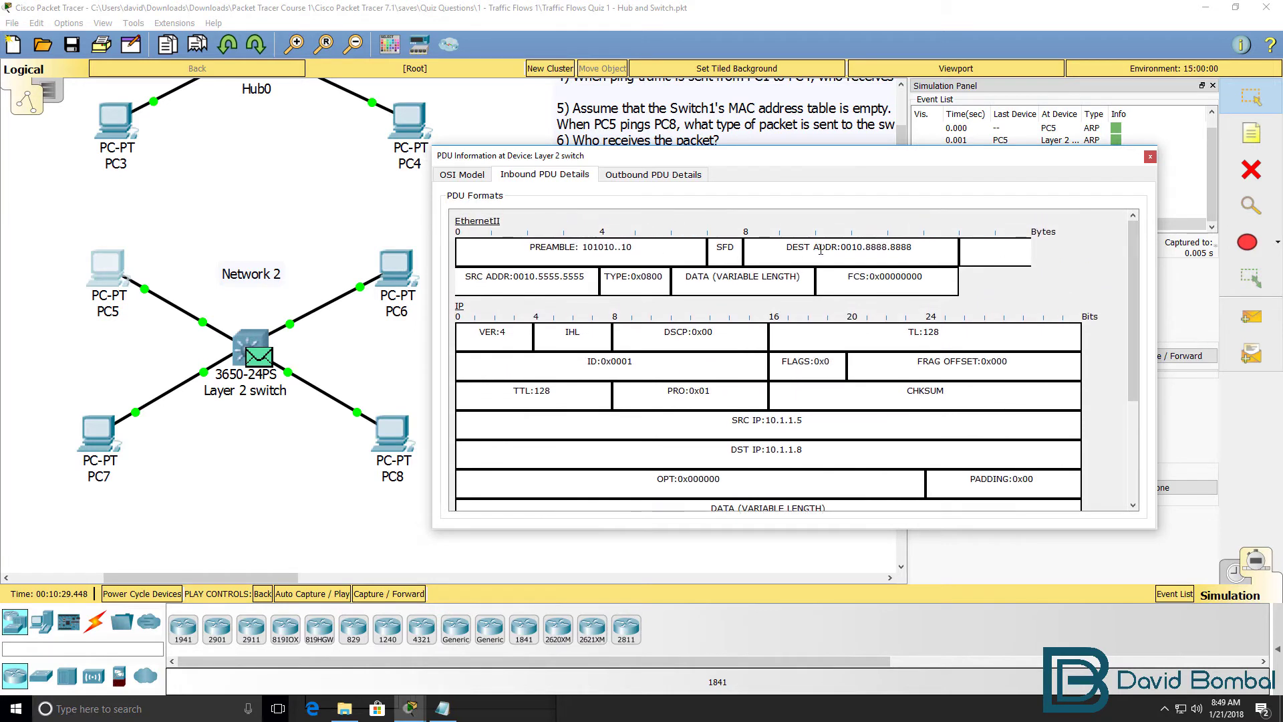
{"action": "left_click_drag", "start_coordinate": [778, 243], "coordinate": [934, 254]}
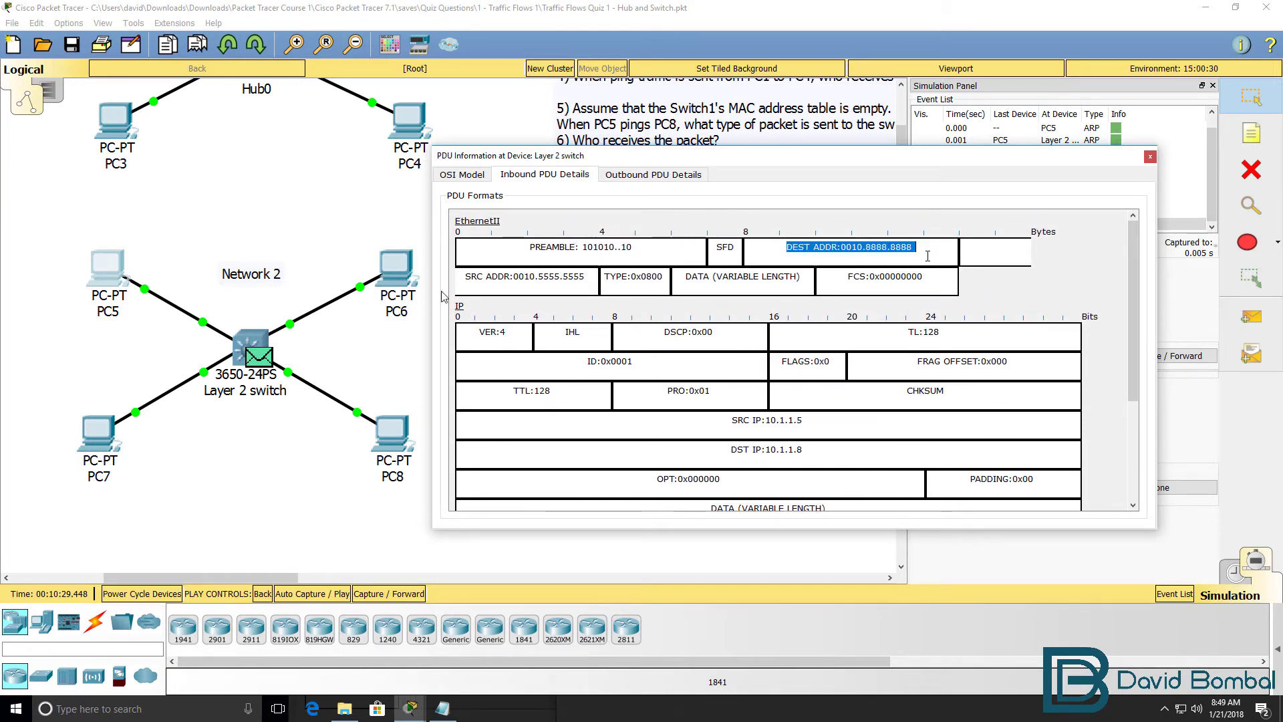
{"action": "left_click_drag", "start_coordinate": [462, 276], "coordinate": [664, 276]}
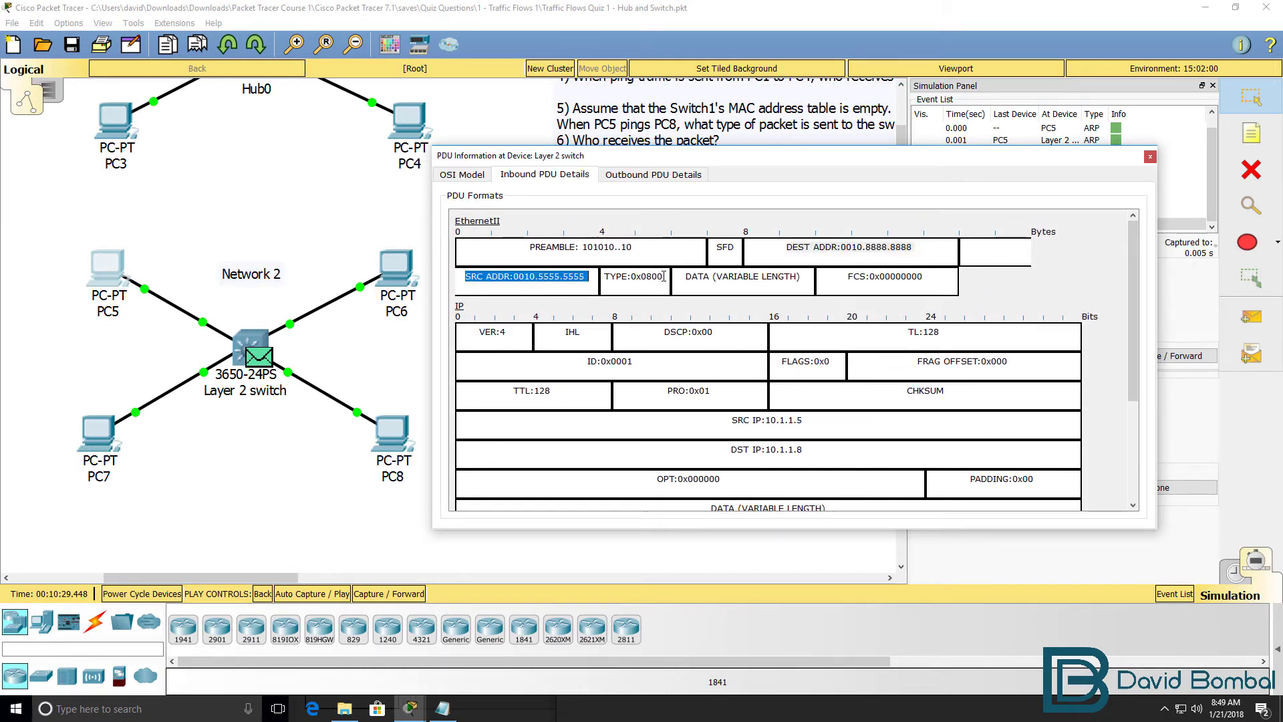
{"action": "left_click_drag", "start_coordinate": [721, 423], "coordinate": [971, 442]}
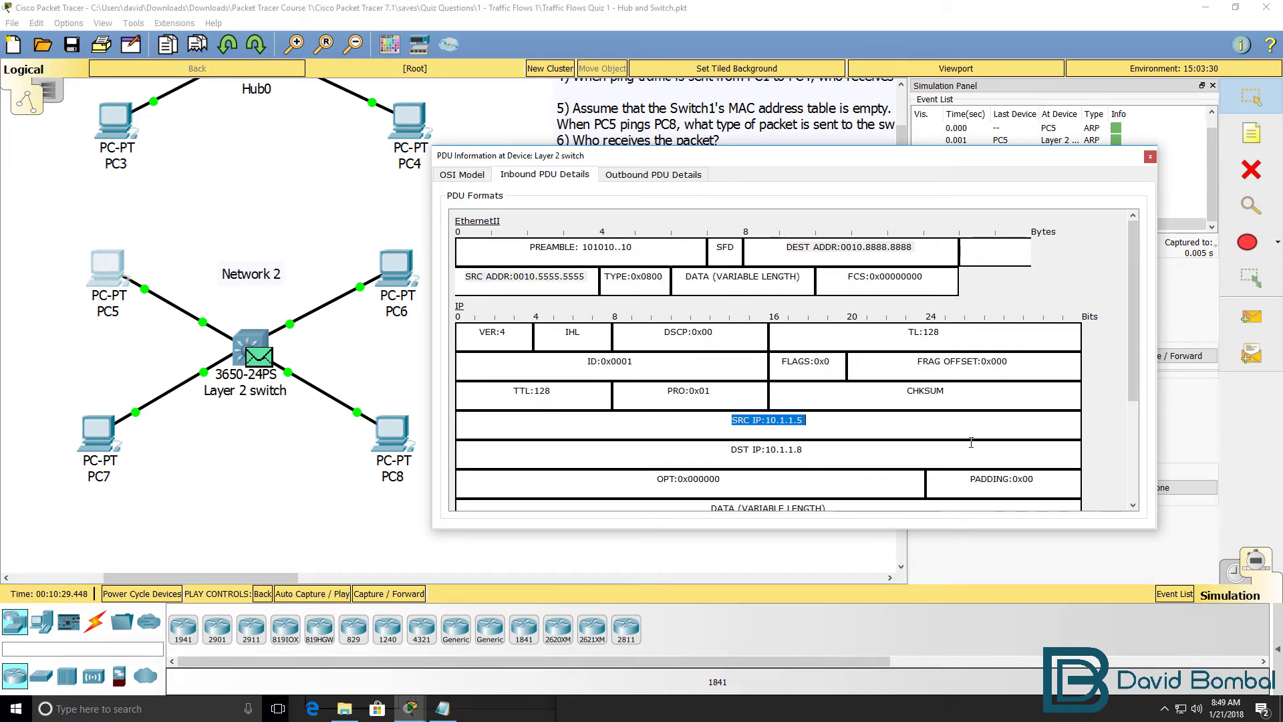
{"action": "left_click_drag", "start_coordinate": [727, 453], "coordinate": [803, 451]}
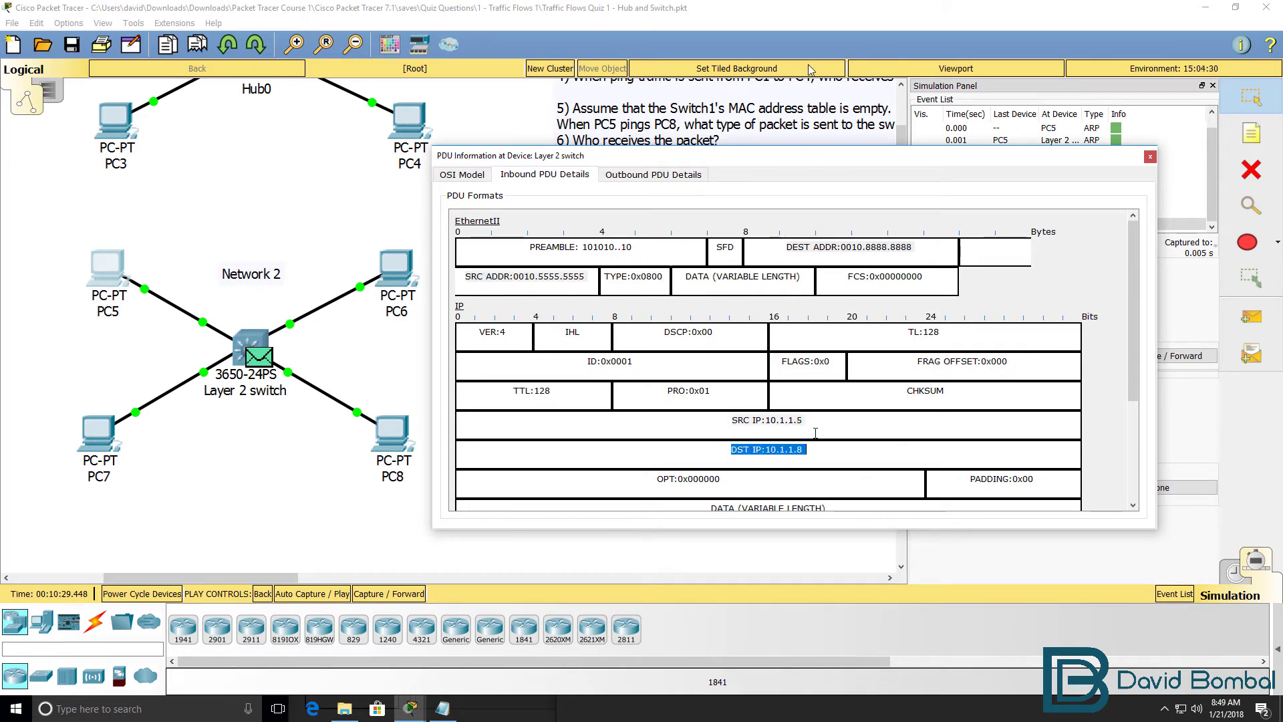
- Close the switch's PDU details and advance the simulation by one event to forward the ICMP packet to PC8
{"action": "left_click_drag", "start_coordinate": [834, 161], "coordinate": [905, 297]}
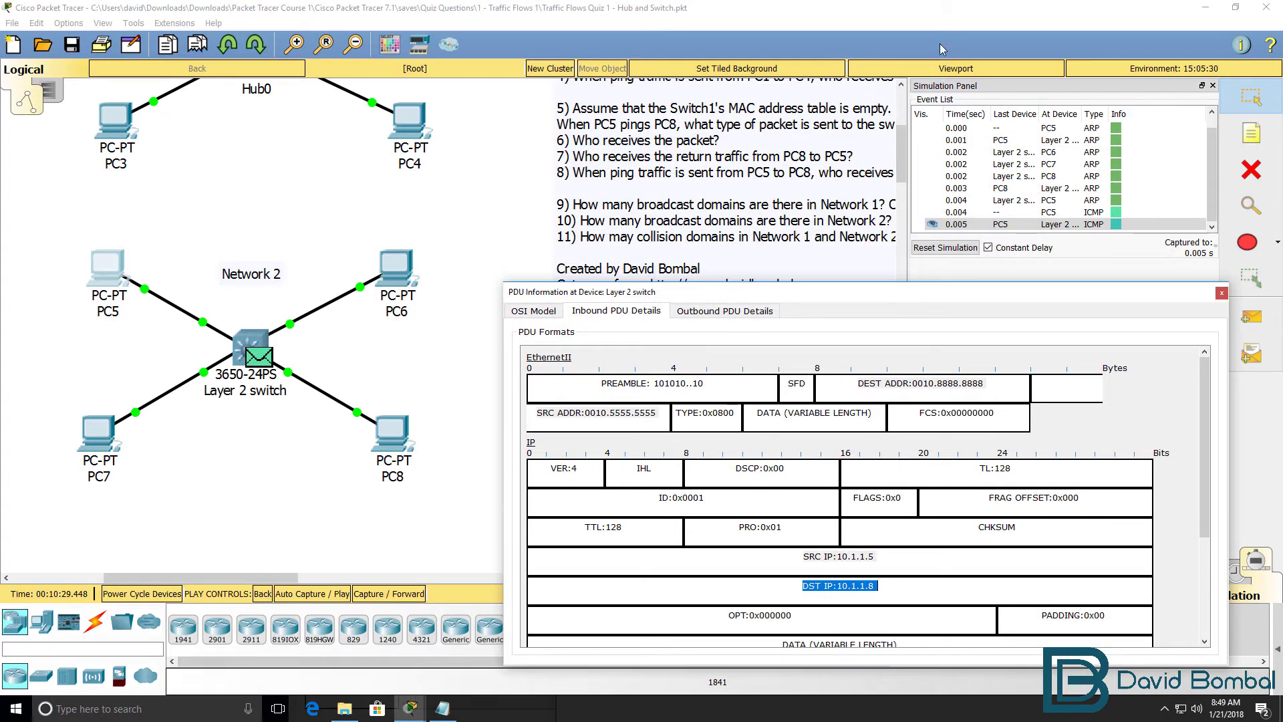
{"action": "left_click", "coordinate": [1221, 295]}
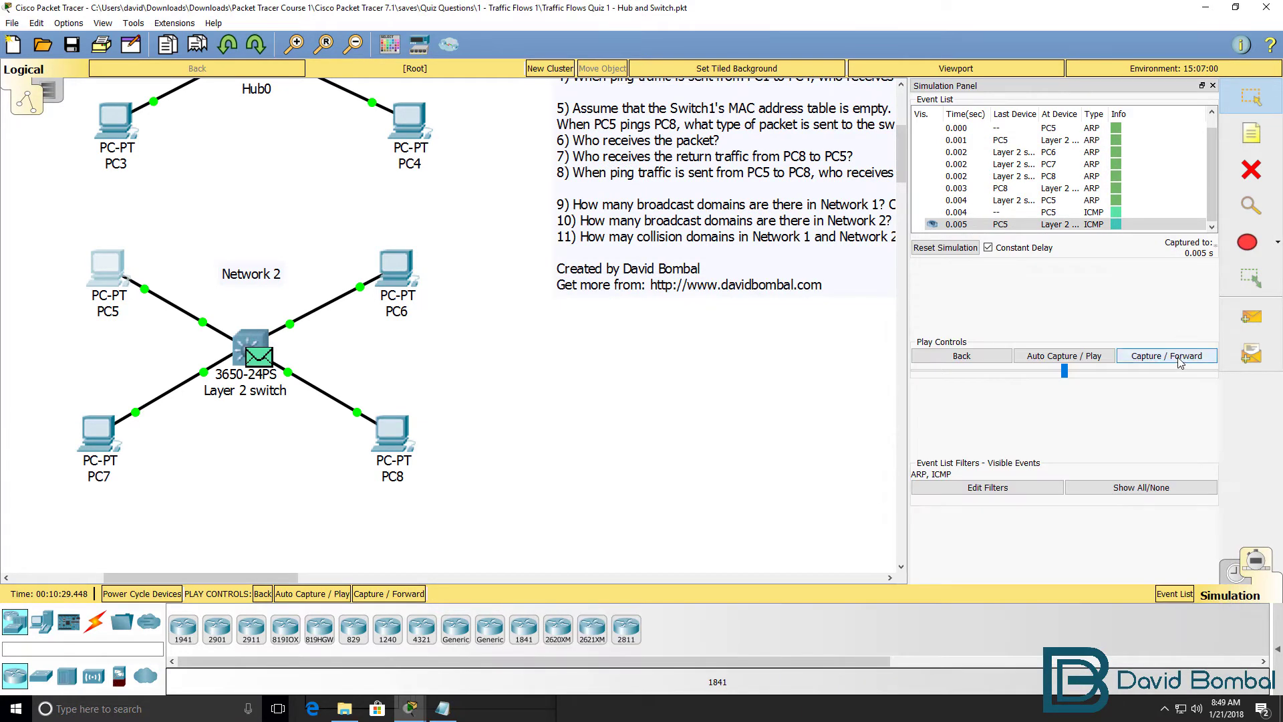
{"action": "left_click", "coordinate": [1179, 356]}
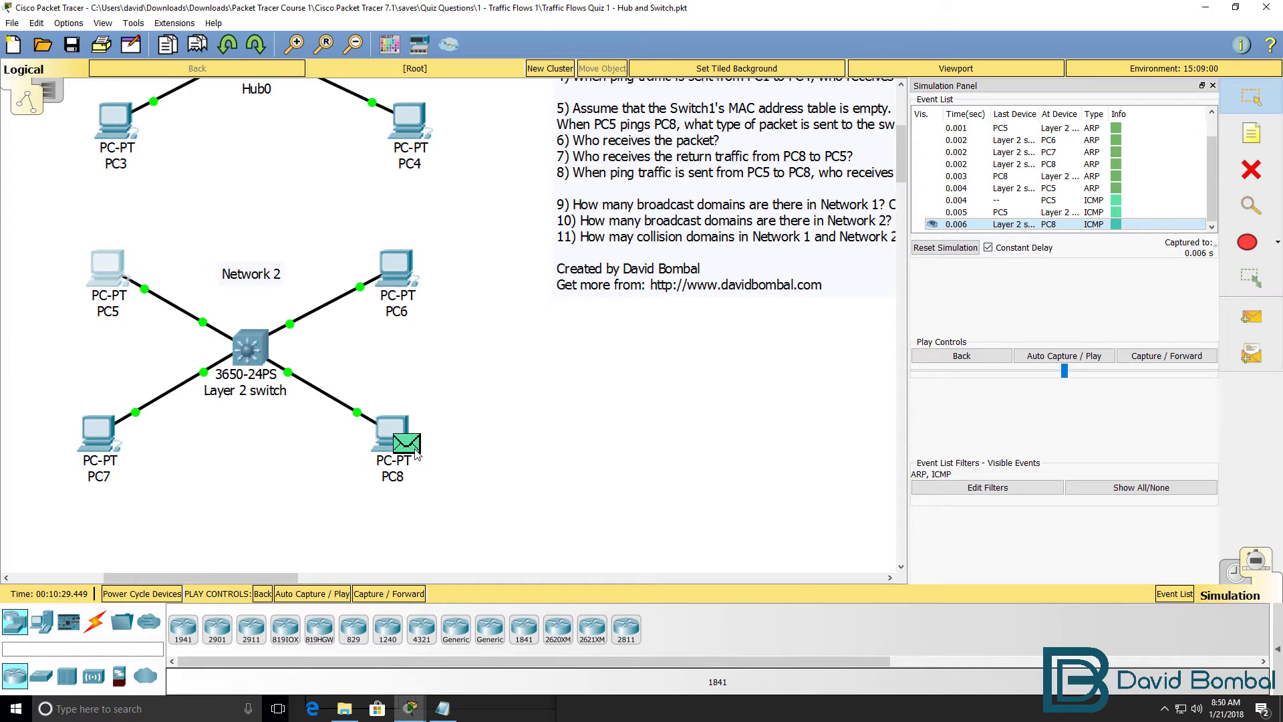
- Enter "PC8" as answer 8 in Notepad and review answers 4 and 11 for Network 1
{"action": "left_click", "coordinate": [442, 709]}
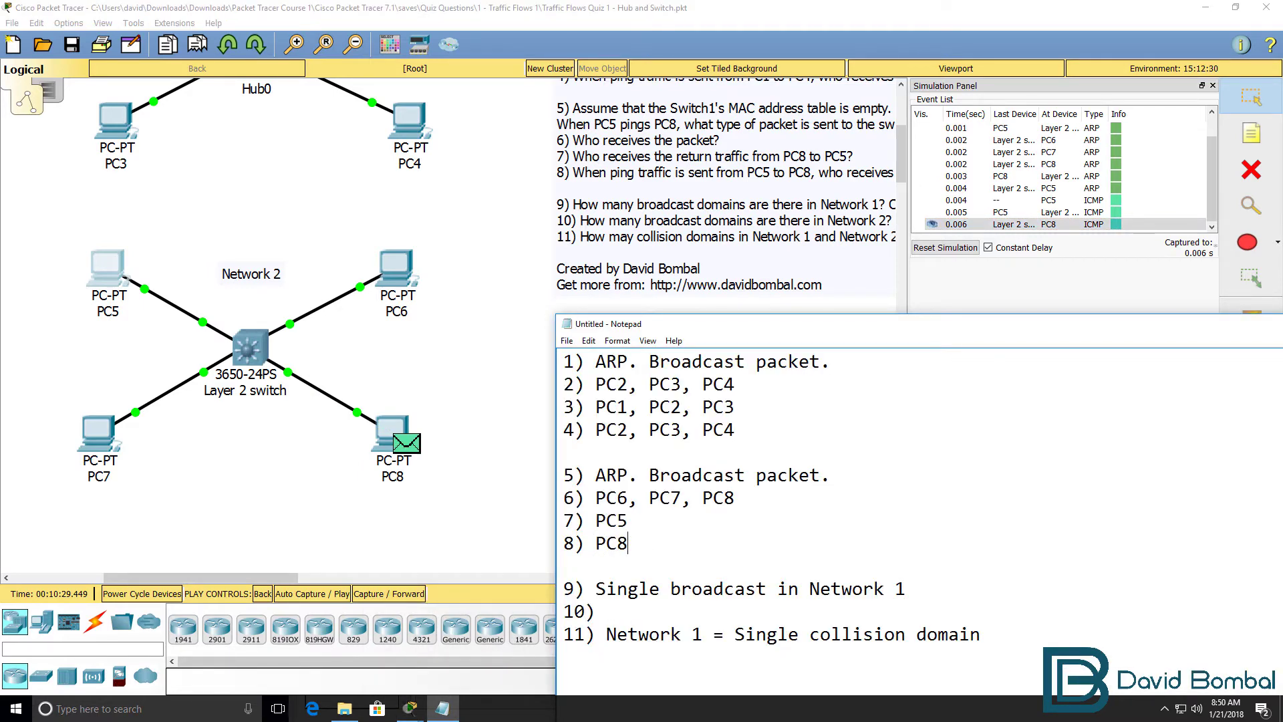
{"action": "left_click_drag", "start_coordinate": [746, 425], "coordinate": [448, 422]}
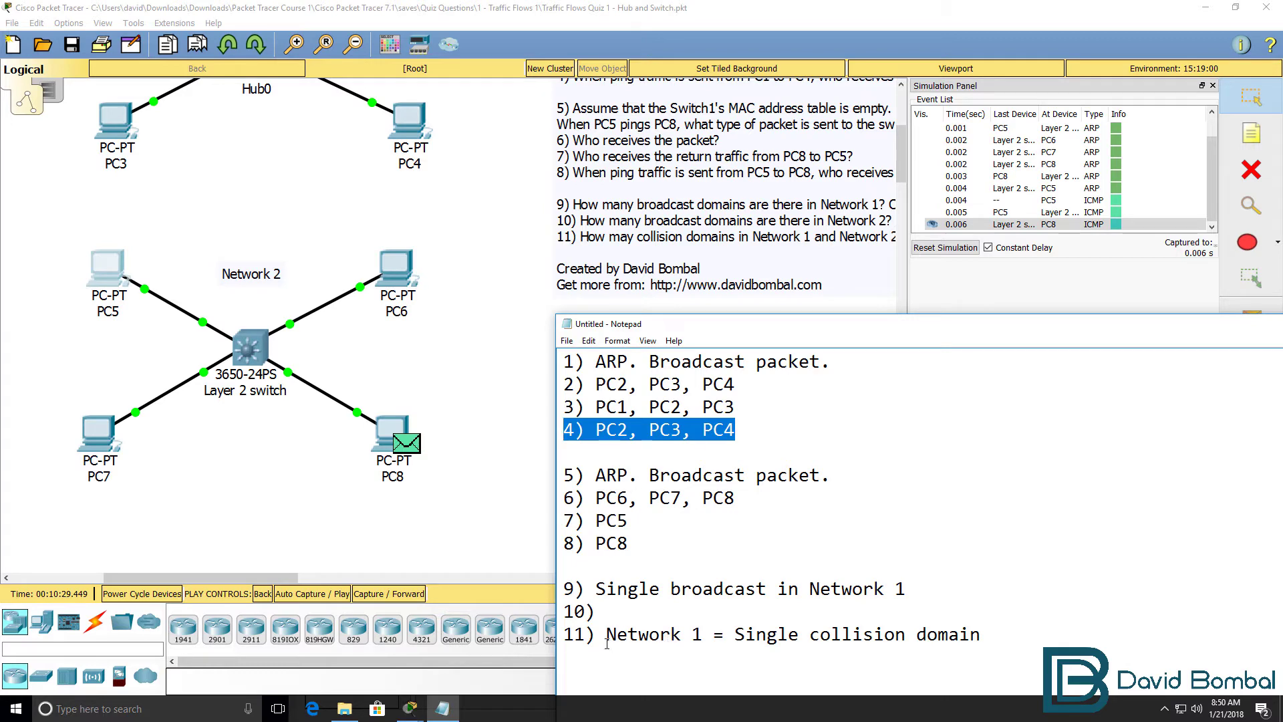
{"action": "left_click_drag", "start_coordinate": [607, 643], "coordinate": [991, 663]}
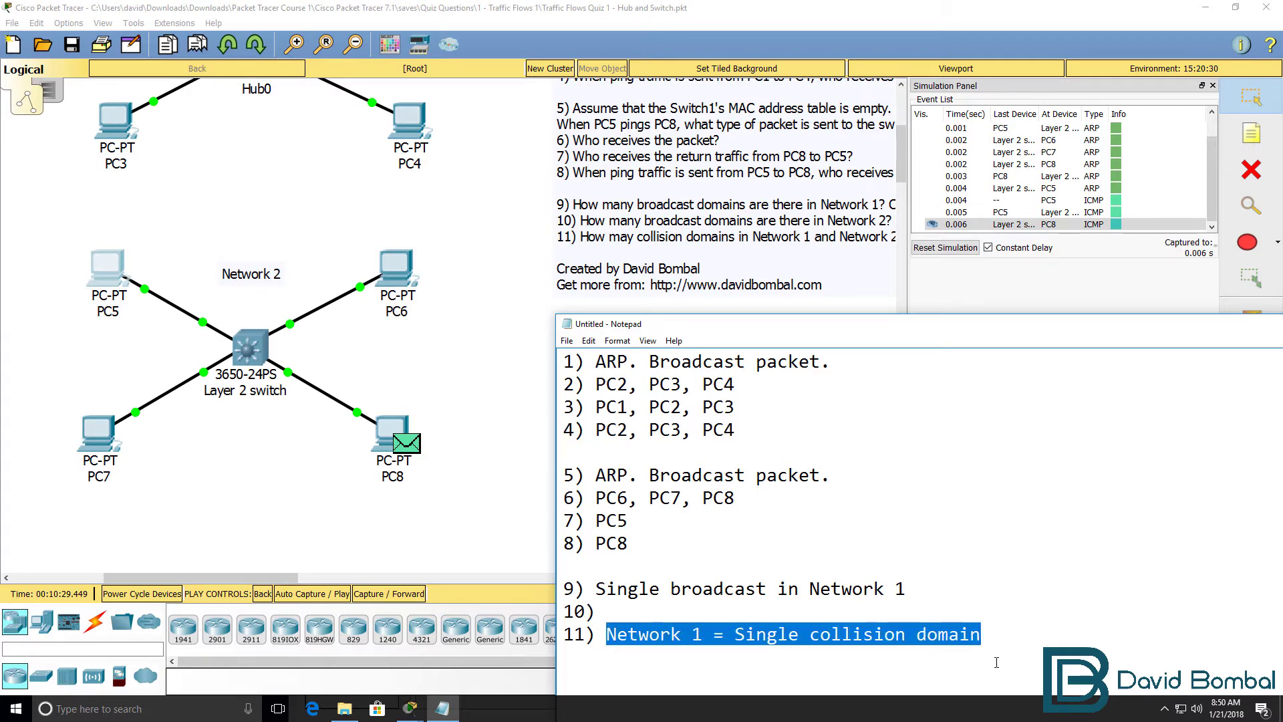
- Return to Packet Tracer and advance the simulation through PC8's ping reply to PC5 and on to the following events
{"action": "left_click", "coordinate": [906, 12]}
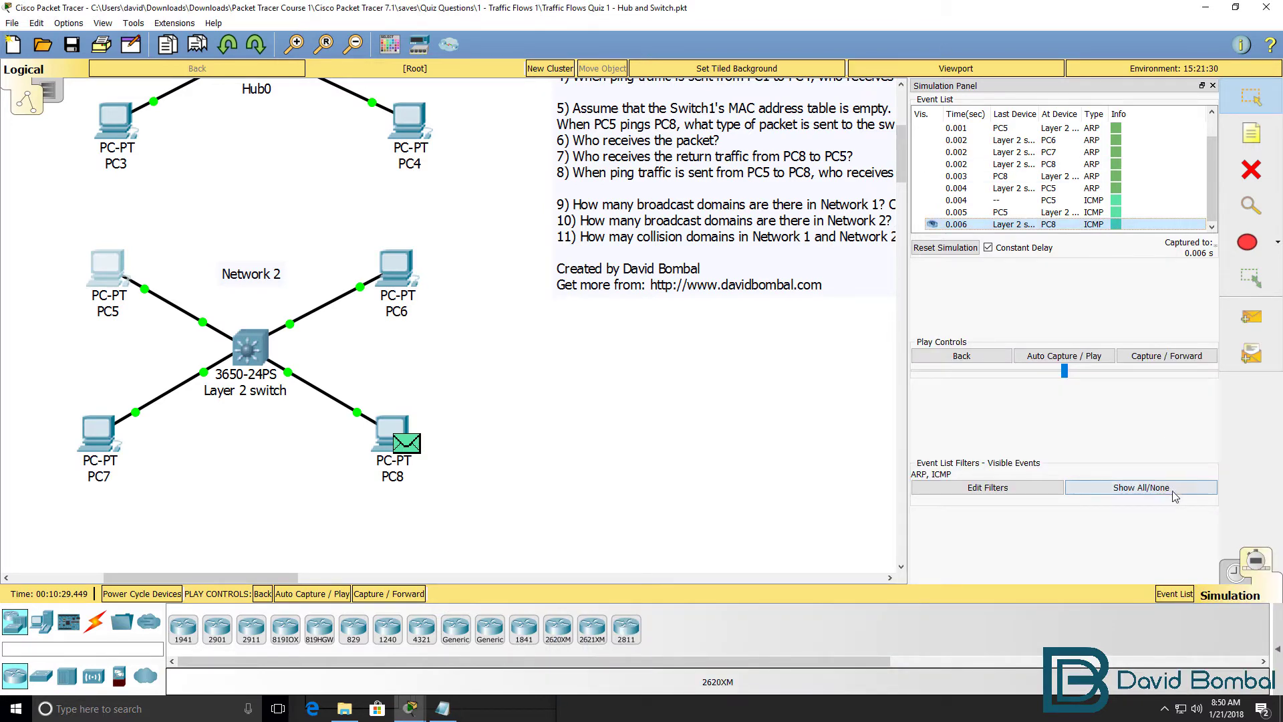
{"action": "left_click", "coordinate": [1163, 358]}
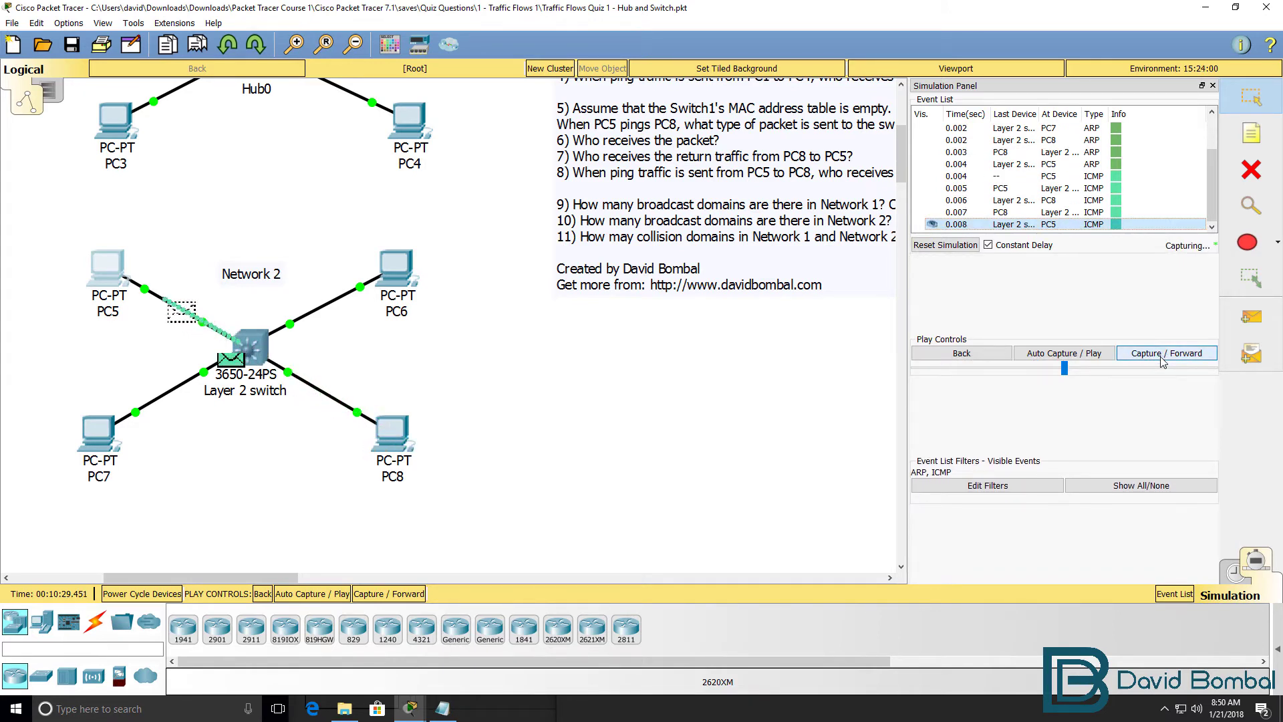
{"action": "left_click", "coordinate": [1163, 358]}
{"action": "left_click", "coordinate": [1163, 356]}
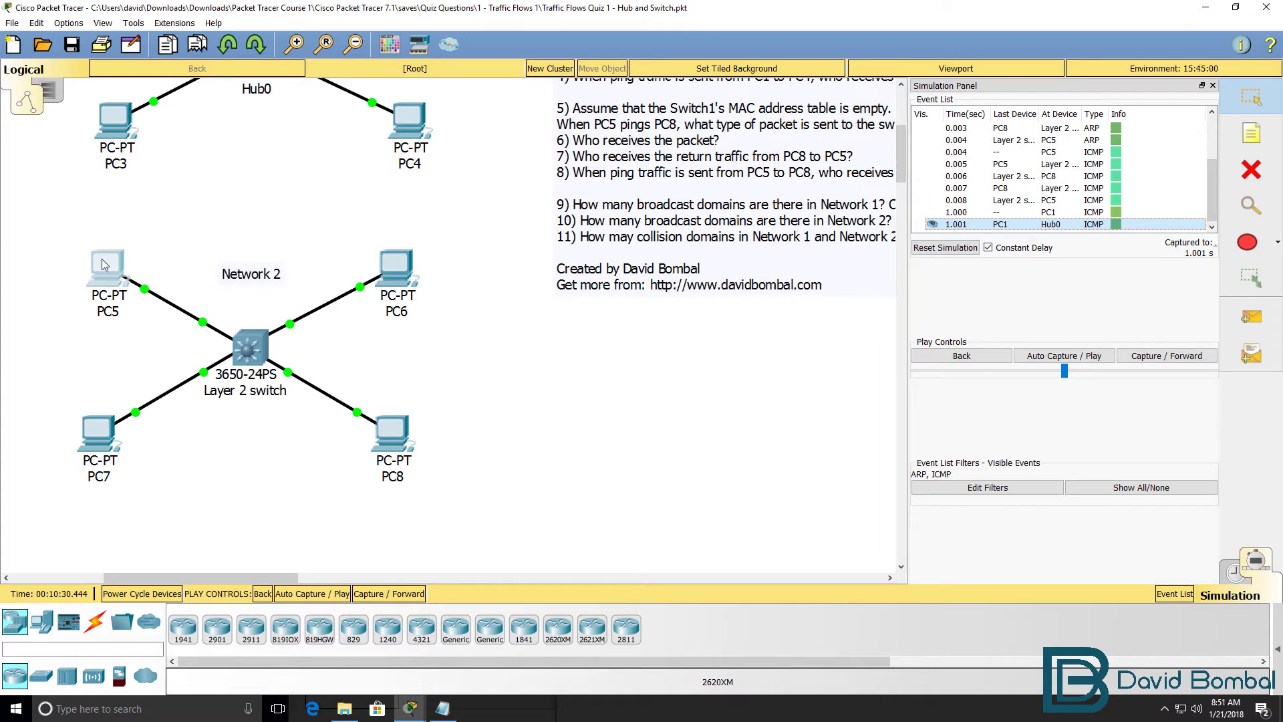
- Open PC6's Command Prompt, move its window clear of Network 2 and ping 10.1.1.8
{"action": "left_click", "coordinate": [401, 263]}
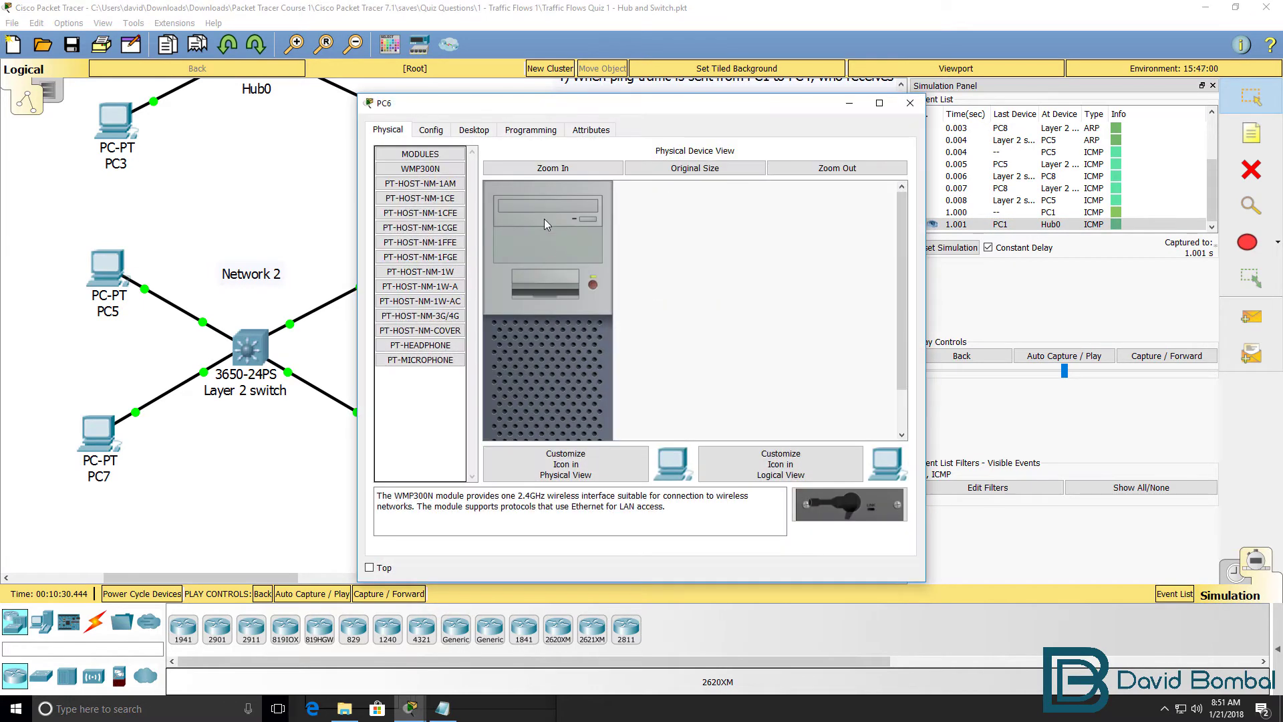
{"action": "left_click", "coordinate": [474, 130]}
{"action": "left_click", "coordinate": [771, 182]}
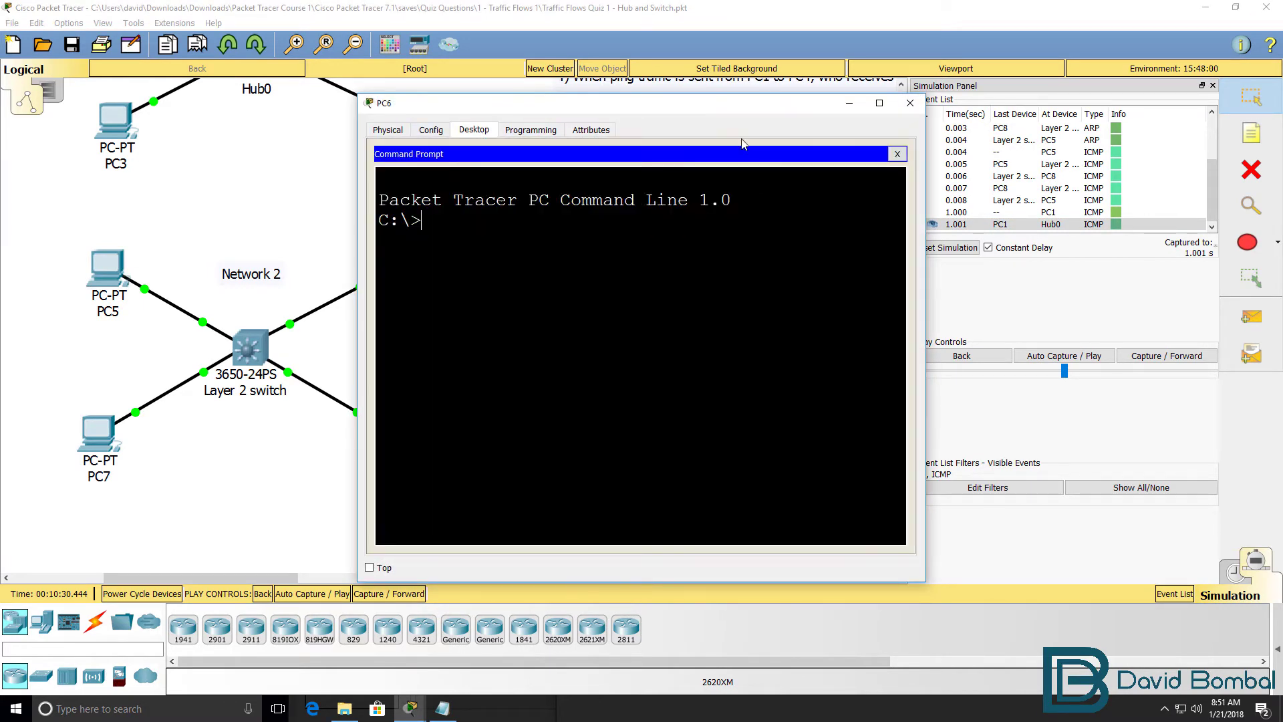
{"action": "left_click_drag", "start_coordinate": [735, 113], "coordinate": [1041, 158]}
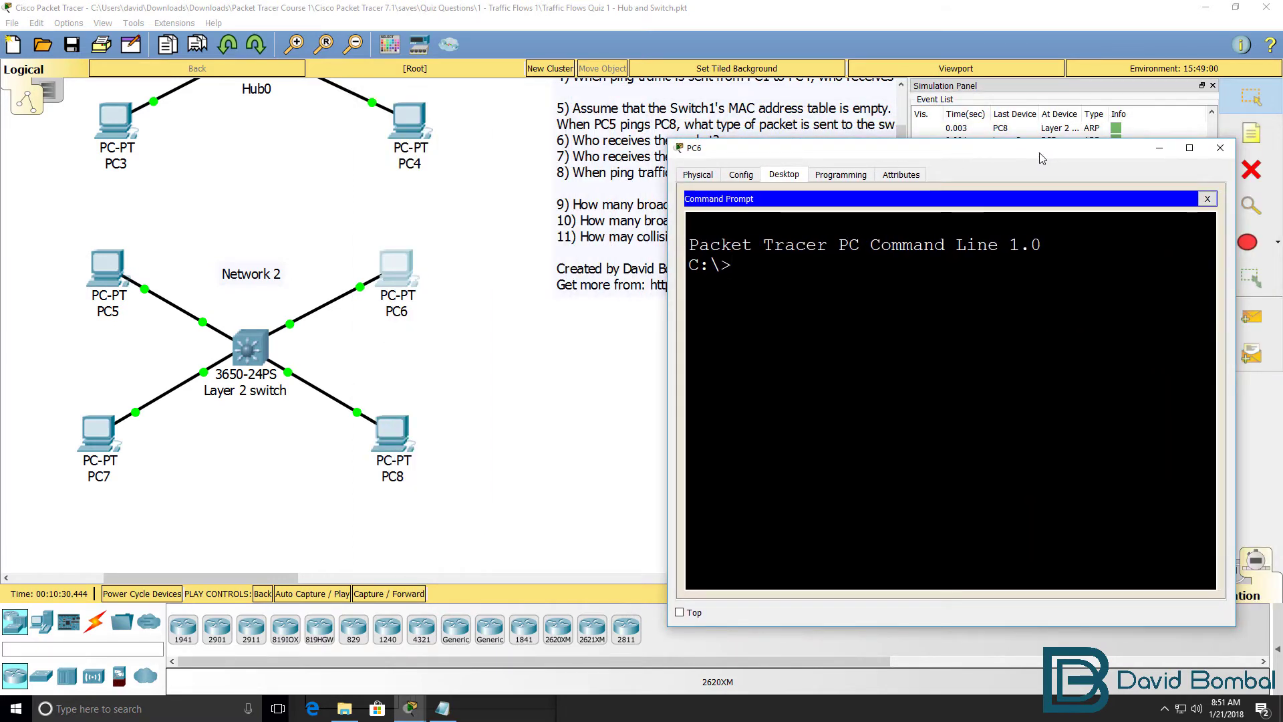
{"action": "type", "text": "ping 10.1.1."}
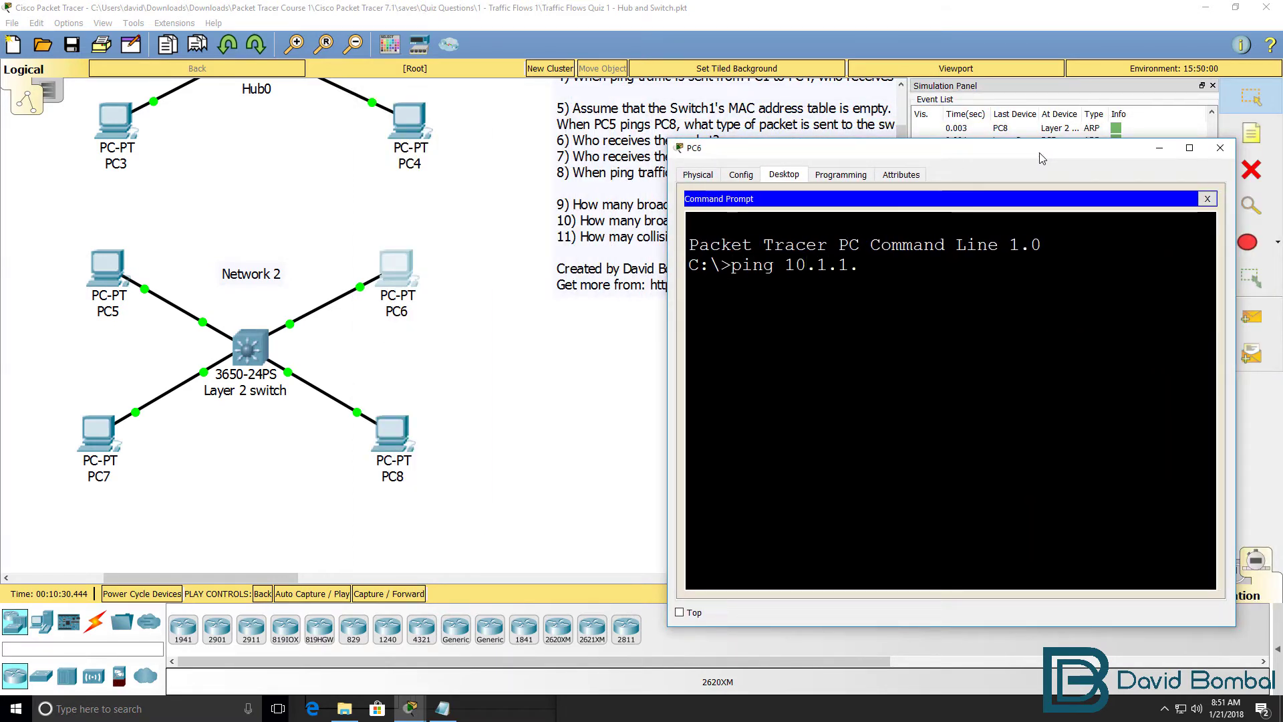
{"action": "type", "text": "8"}
{"action": "key", "text": "Return"}
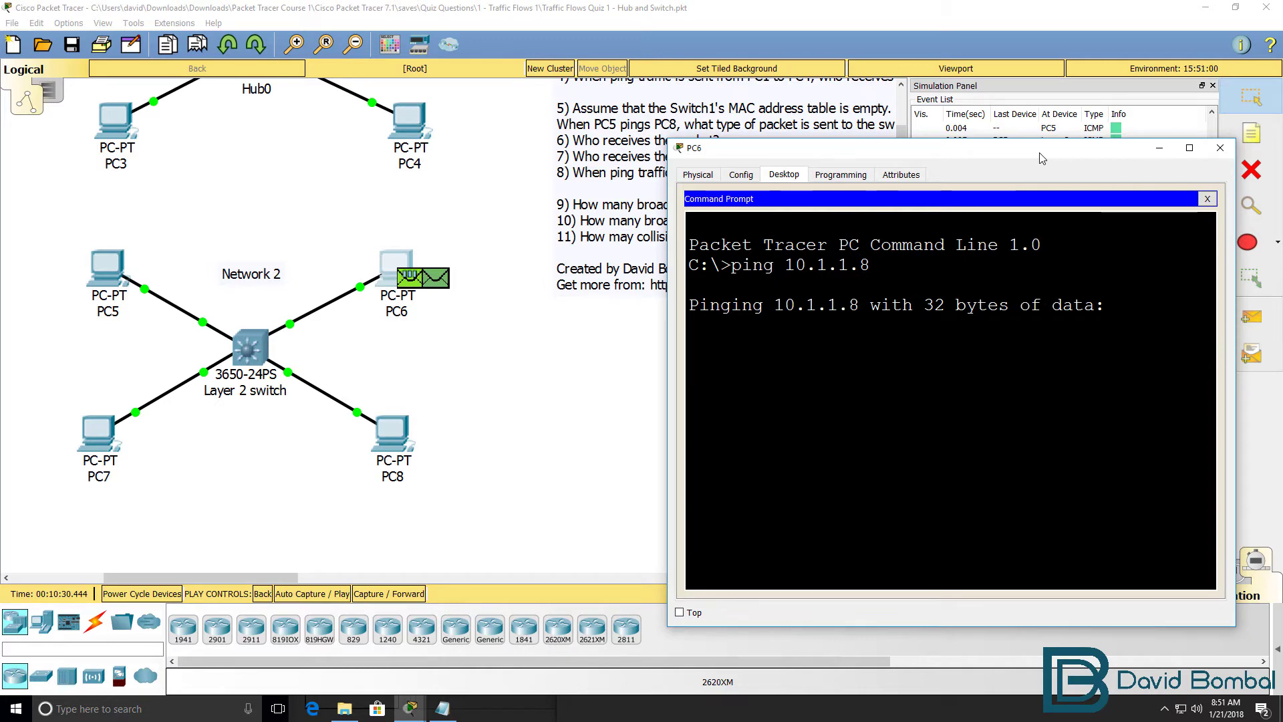
- Switch to Realtime mode to complete the ping, list PC6's ARP table with "arp -a" and widen its window
{"action": "left_click", "coordinate": [937, 28]}
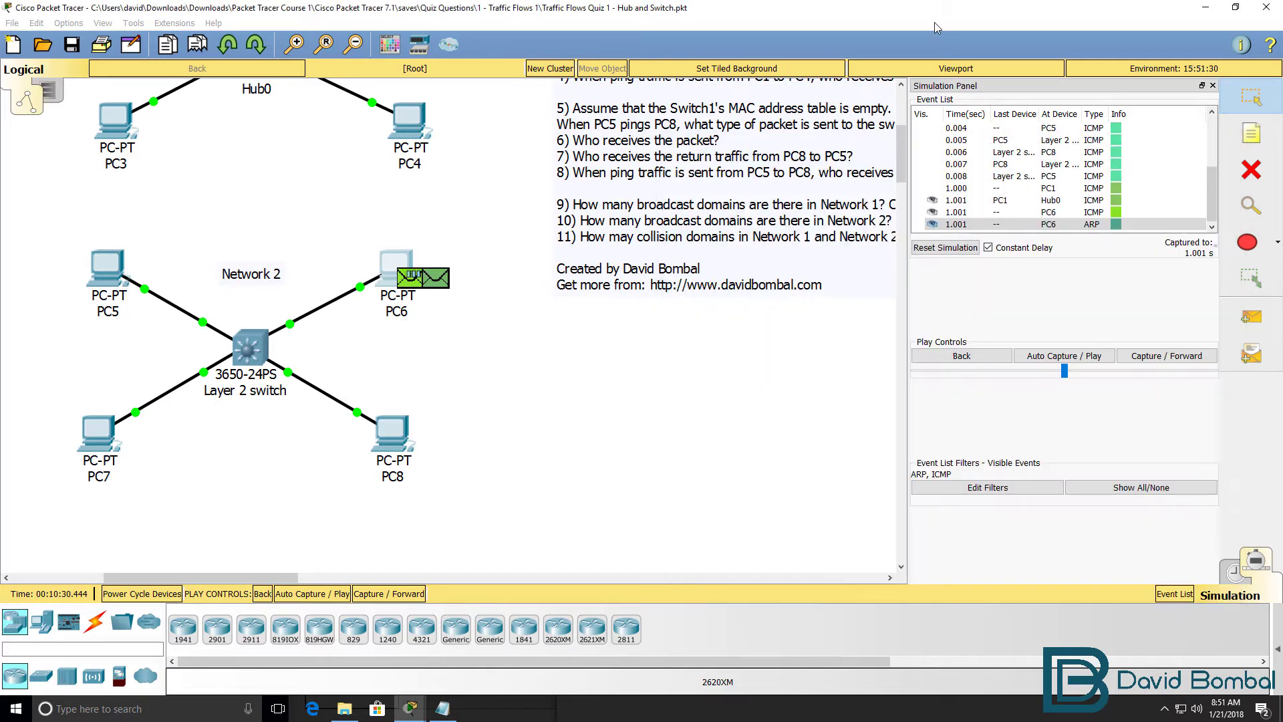
{"action": "left_click", "coordinate": [1233, 576]}
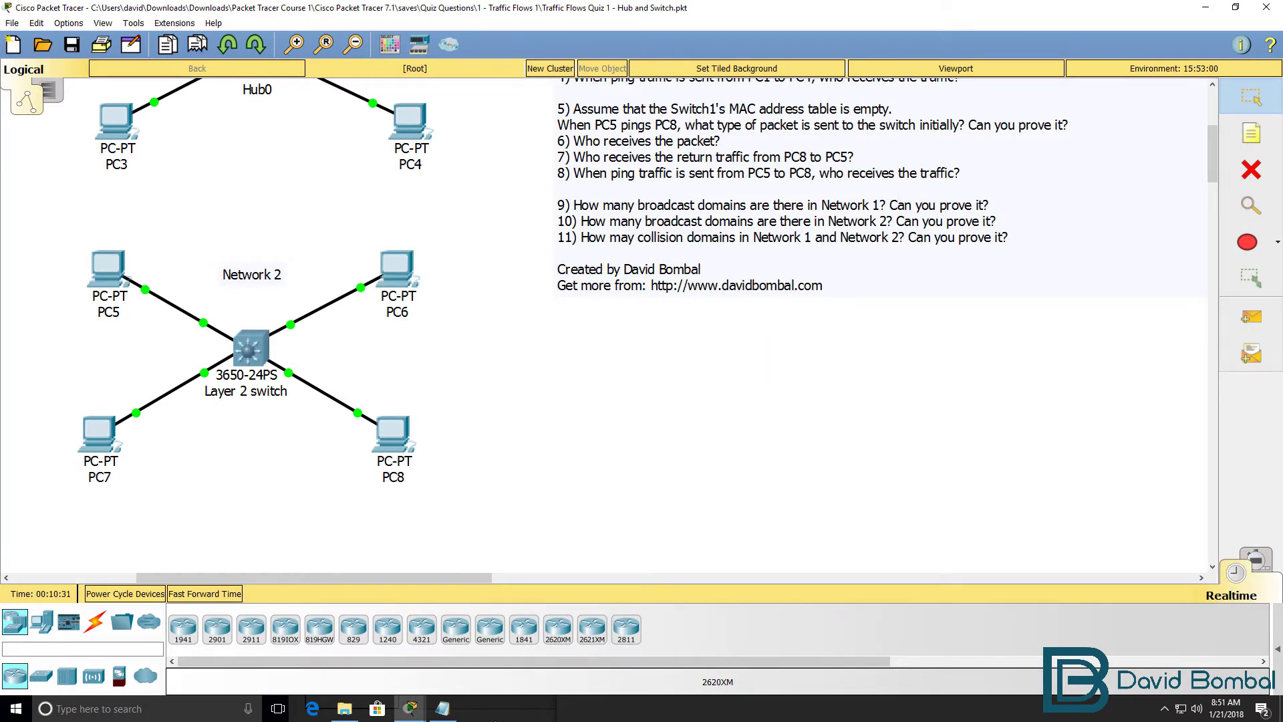
{"action": "key", "text": "alt+Tab"}
{"action": "type", "text": "arp"}
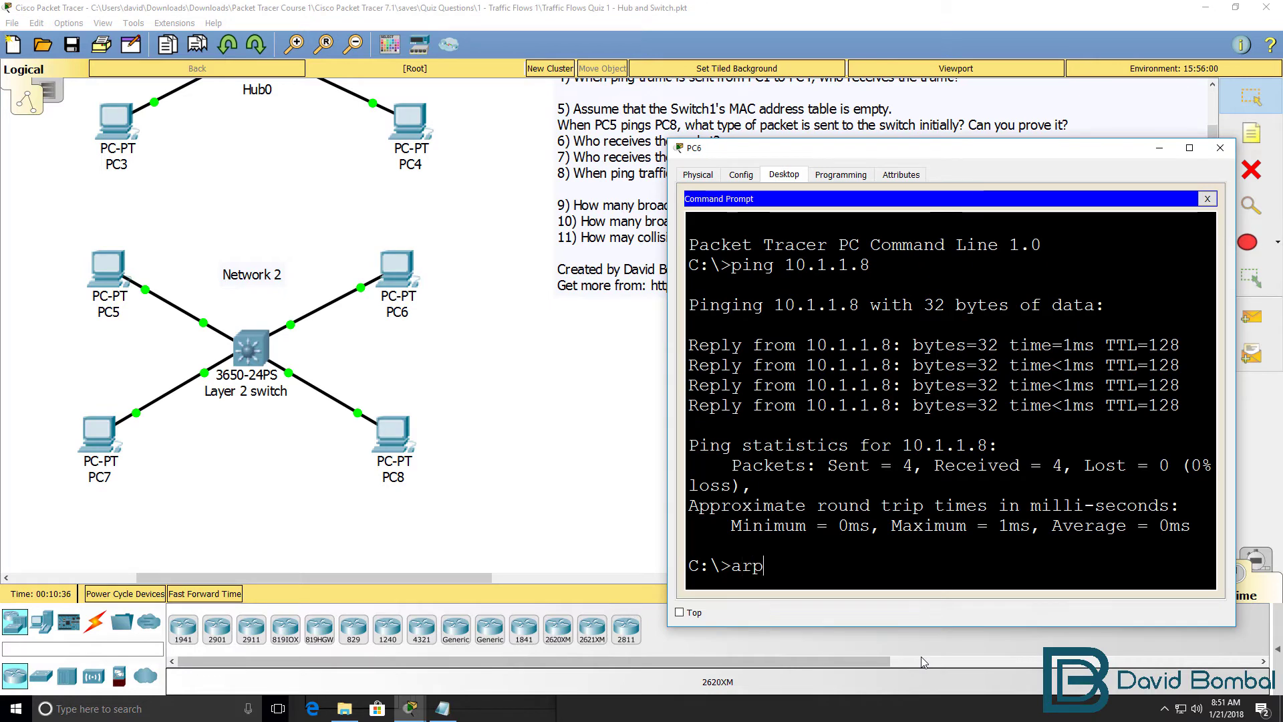
{"action": "type", "text": " -a"}
{"action": "key", "text": "Return"}
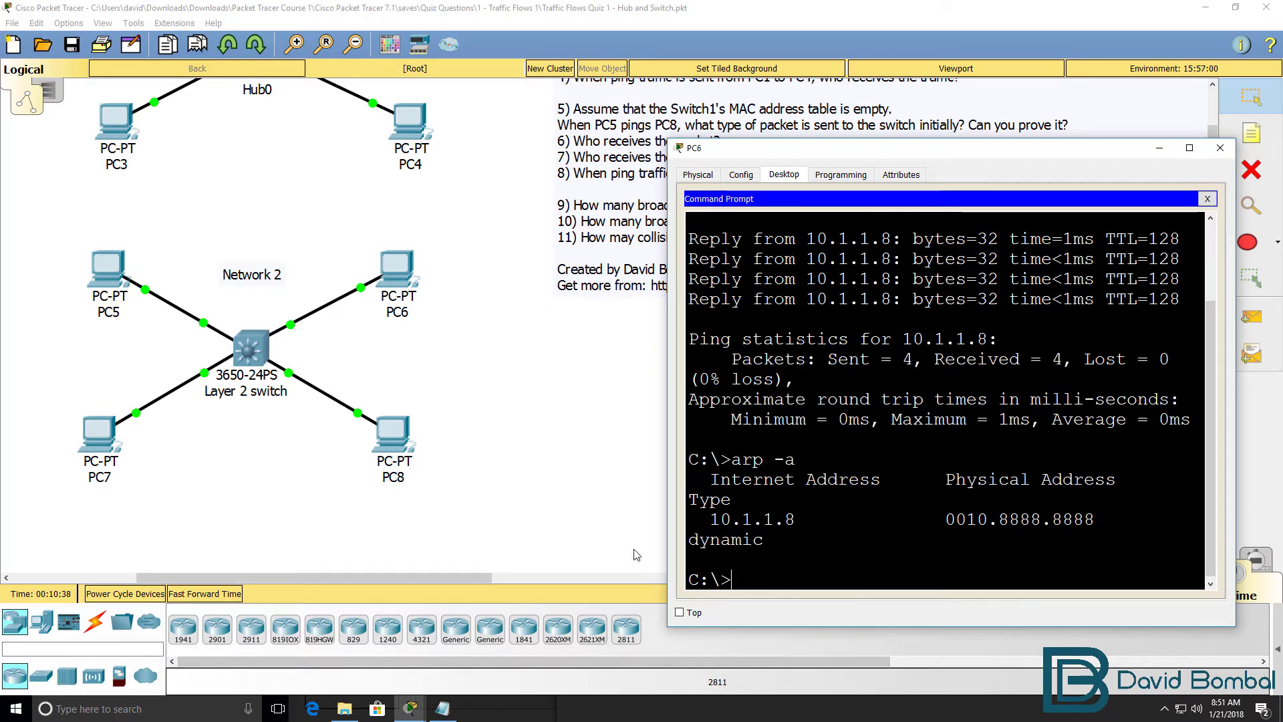
{"action": "left_click_drag", "start_coordinate": [668, 544], "coordinate": [566, 541]}
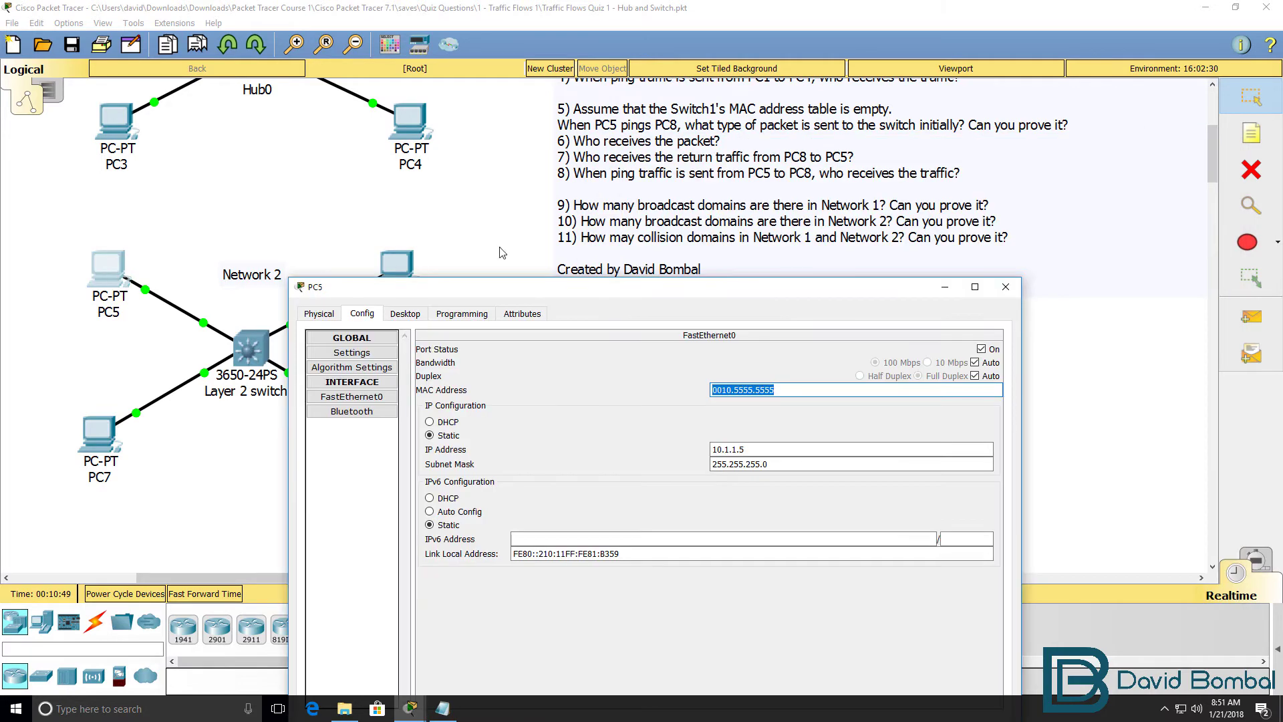
- Move PC5's window aside and list its ARP table with "arp -a" in the Command Prompt
{"action": "left_click_drag", "start_coordinate": [581, 294], "coordinate": [364, 187]}
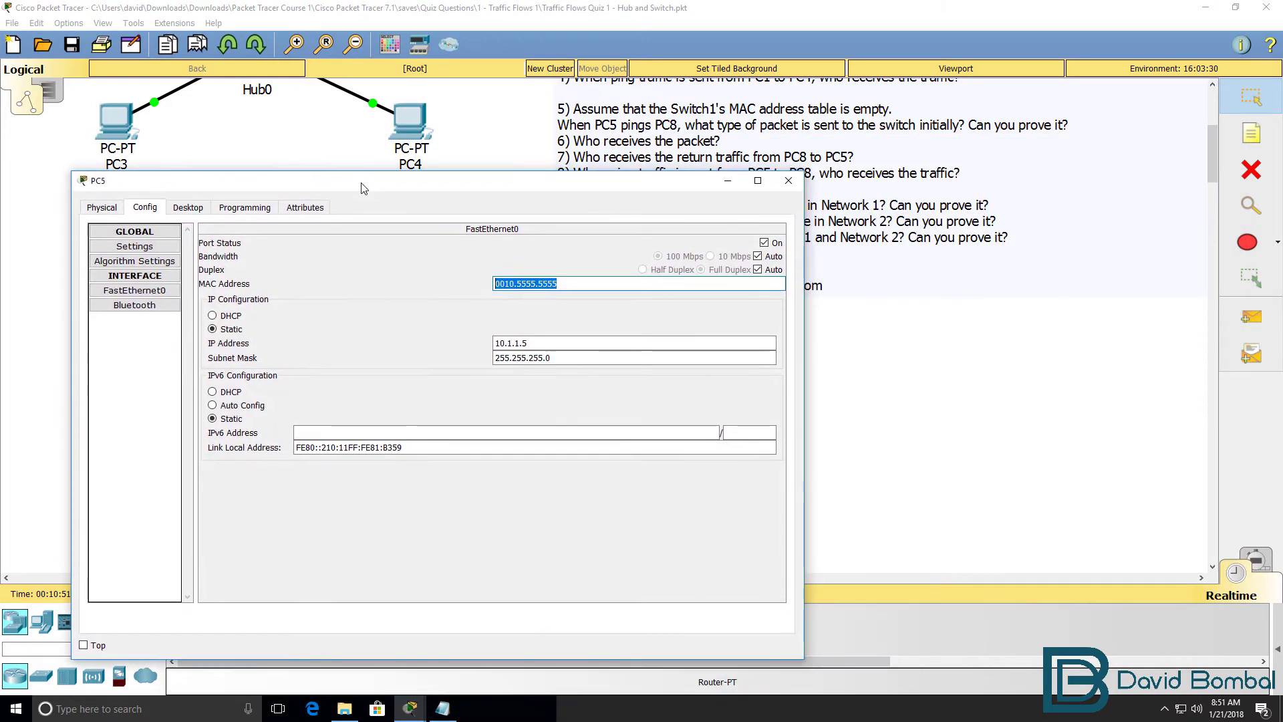
{"action": "left_click", "coordinate": [188, 207]}
{"action": "scroll", "coordinate": [518, 299], "scroll_direction": "down", "scroll_amount": 3}
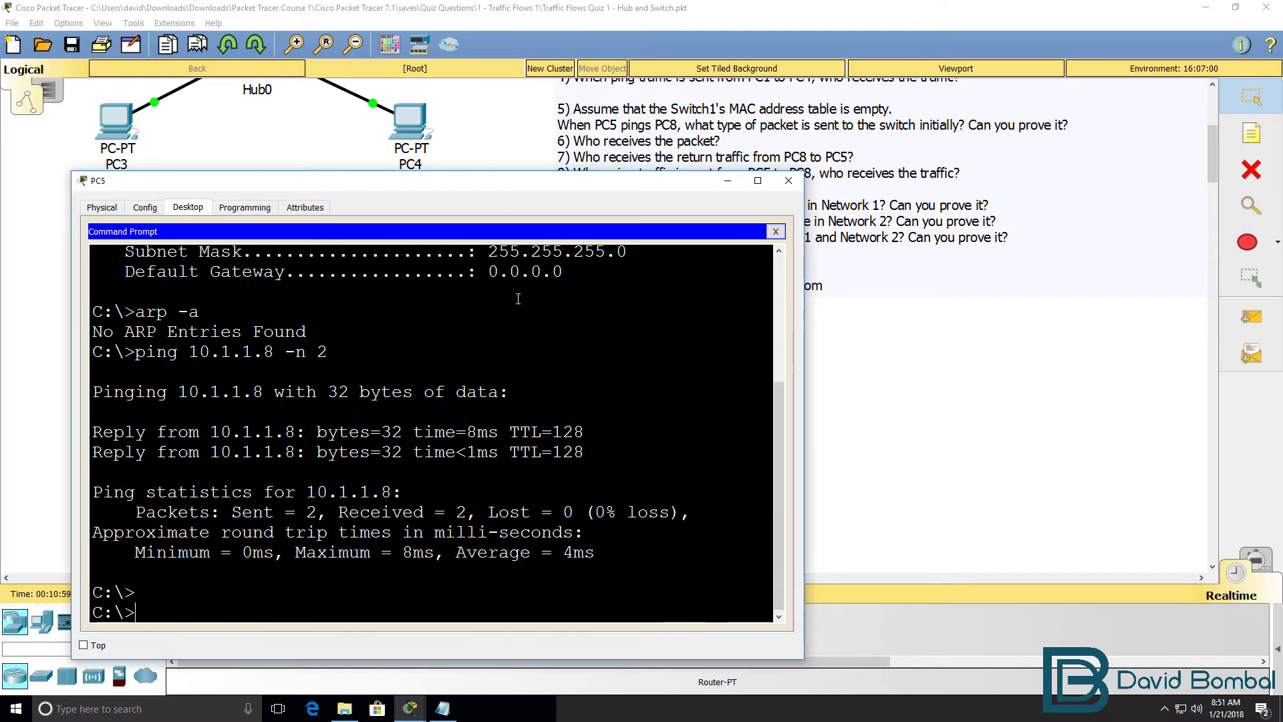
{"action": "type", "text": "arp -a"}
{"action": "key", "text": "Return"}
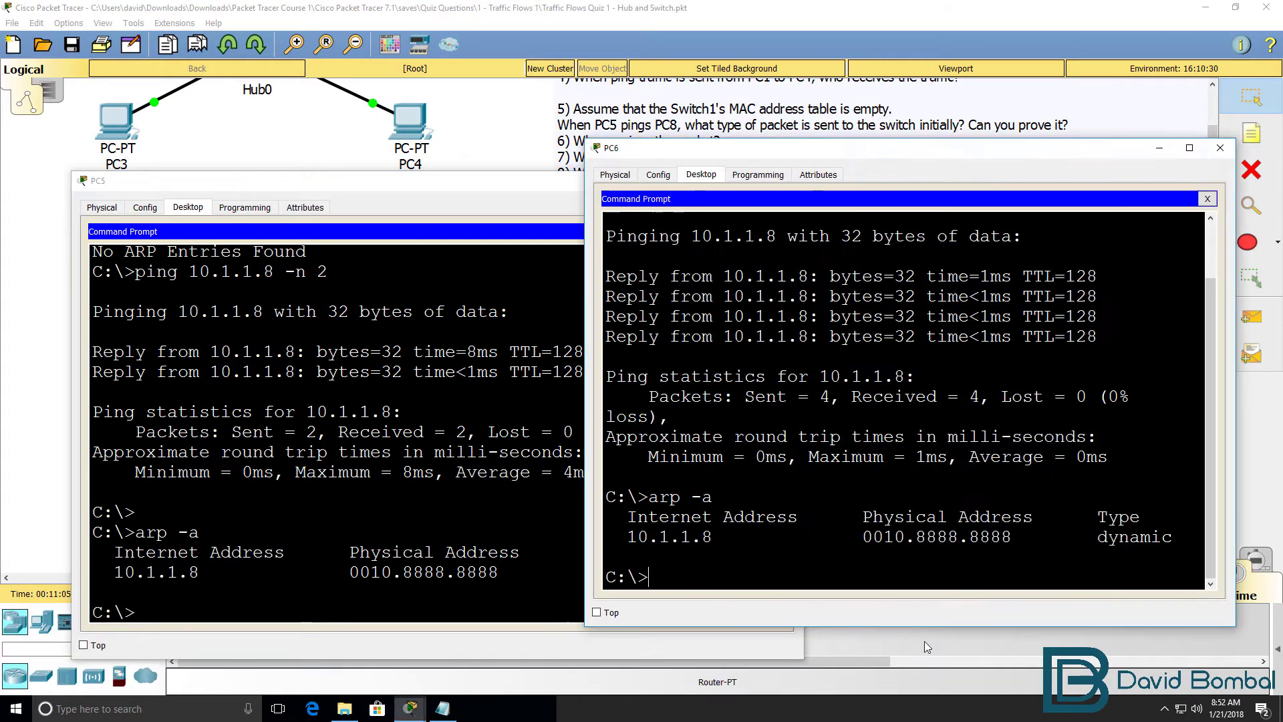
- Place PC6's window beside PC5's and compare the MAC address each PC holds for 10.1.1.8
{"action": "left_click_drag", "start_coordinate": [828, 157], "coordinate": [886, 189]}
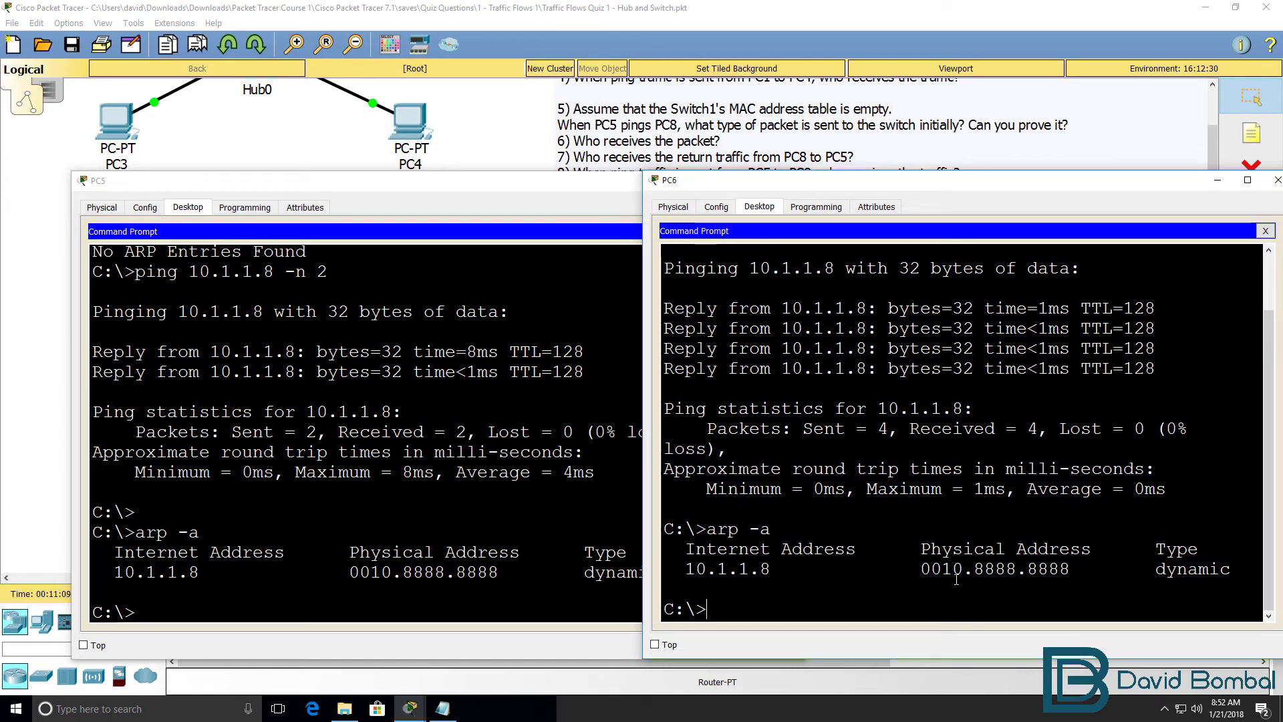
{"action": "left_click_drag", "start_coordinate": [922, 569], "coordinate": [1079, 565]}
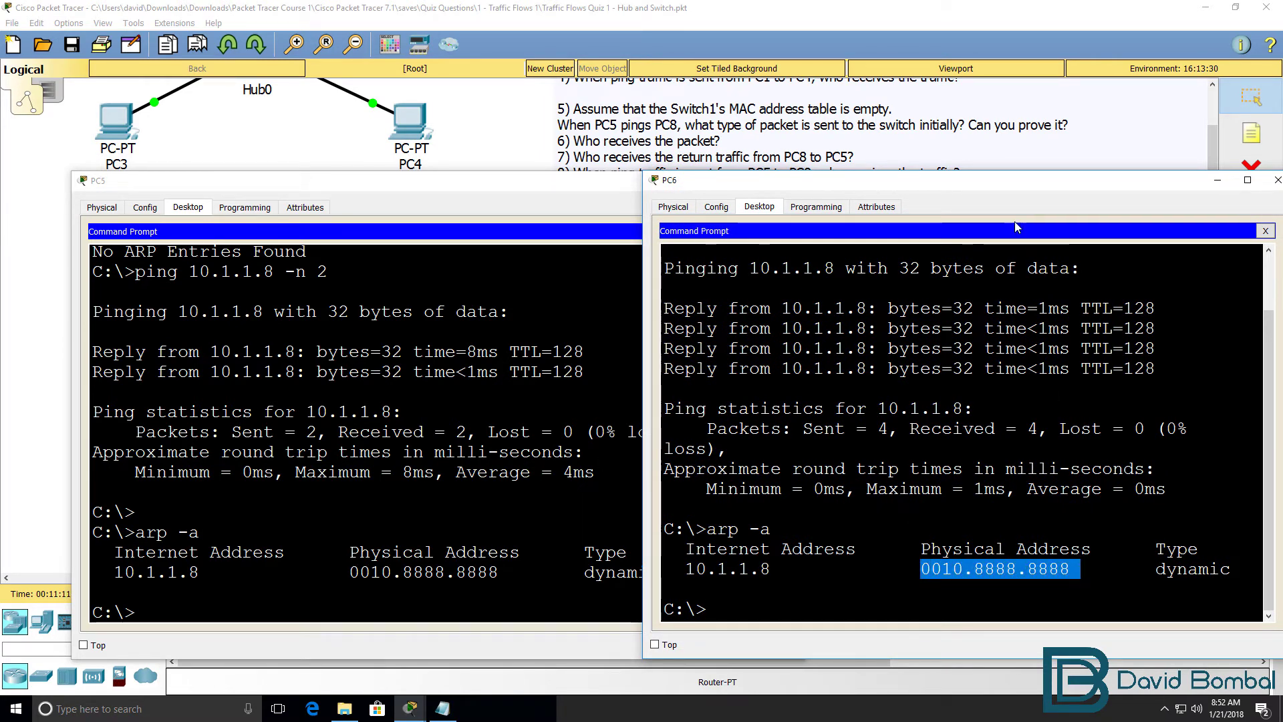
{"action": "left_click_drag", "start_coordinate": [1001, 186], "coordinate": [777, 177]}
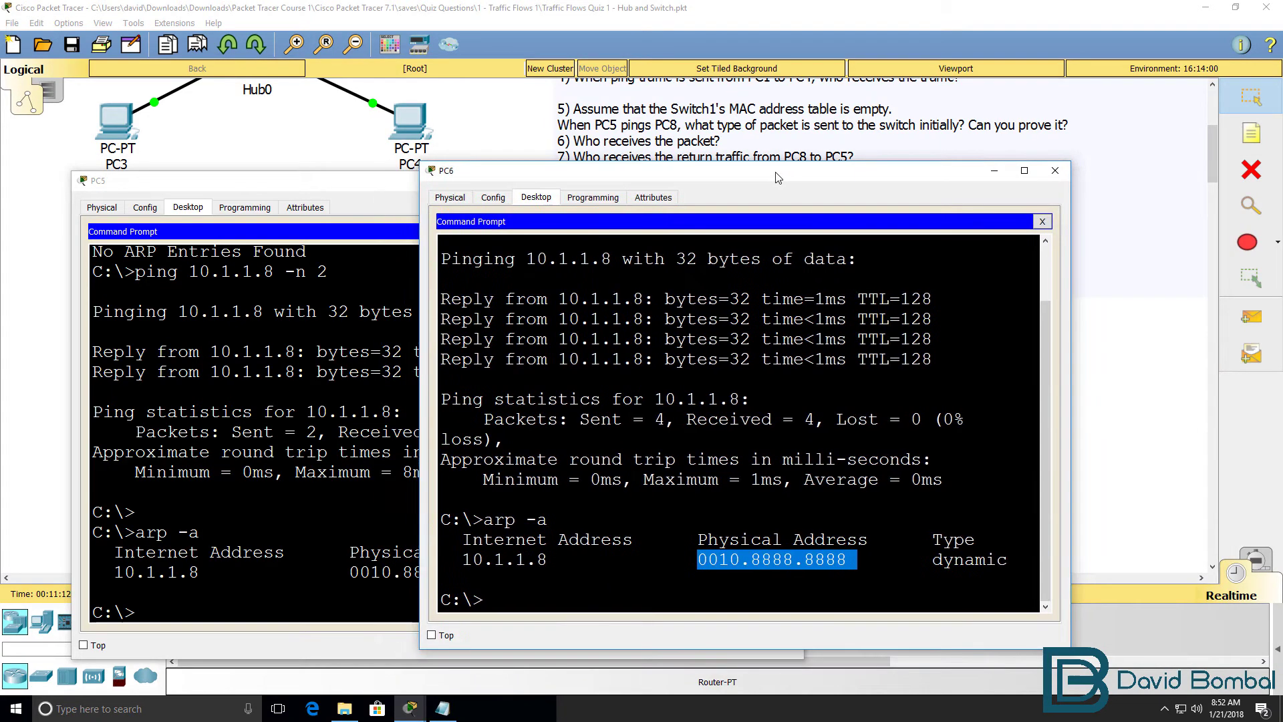
- Switch to Simulation mode and start "ping 10.1.1.8 -n 2" from PC5's Command Prompt
{"action": "left_click", "coordinate": [1257, 559]}
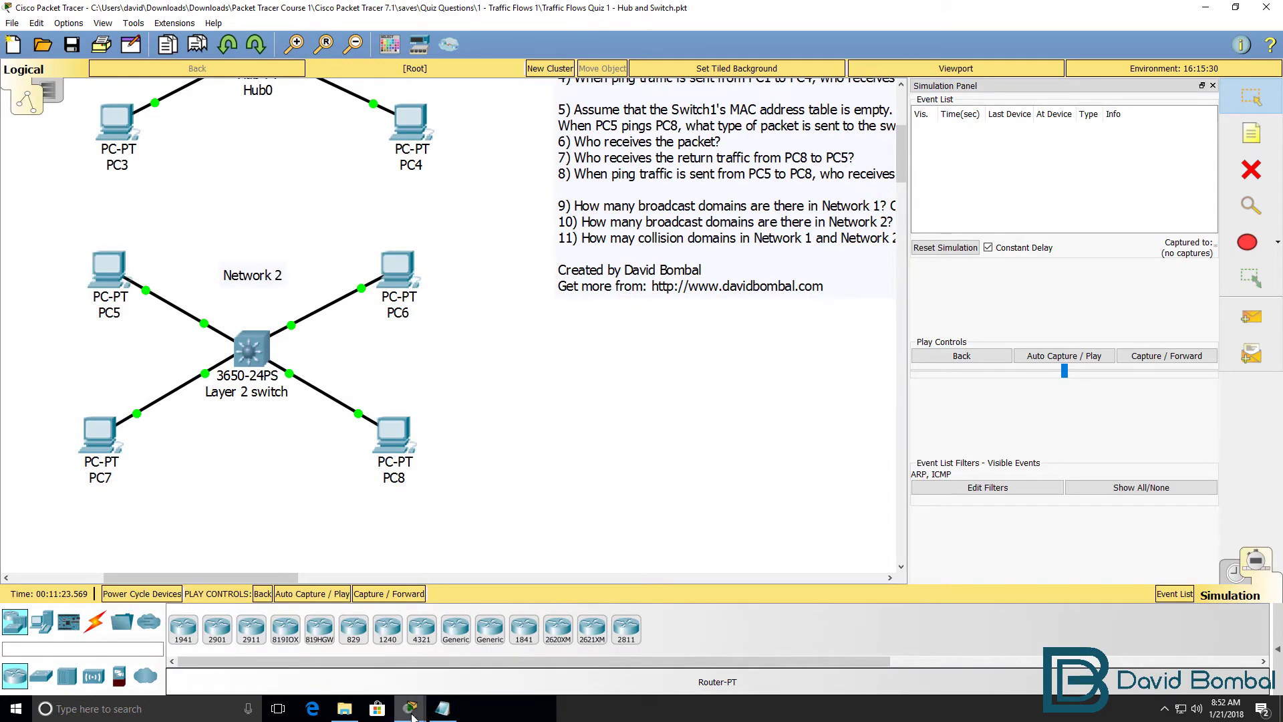
{"action": "mouse_move", "coordinate": [409, 709]}
{"action": "left_click", "coordinate": [928, 630]}
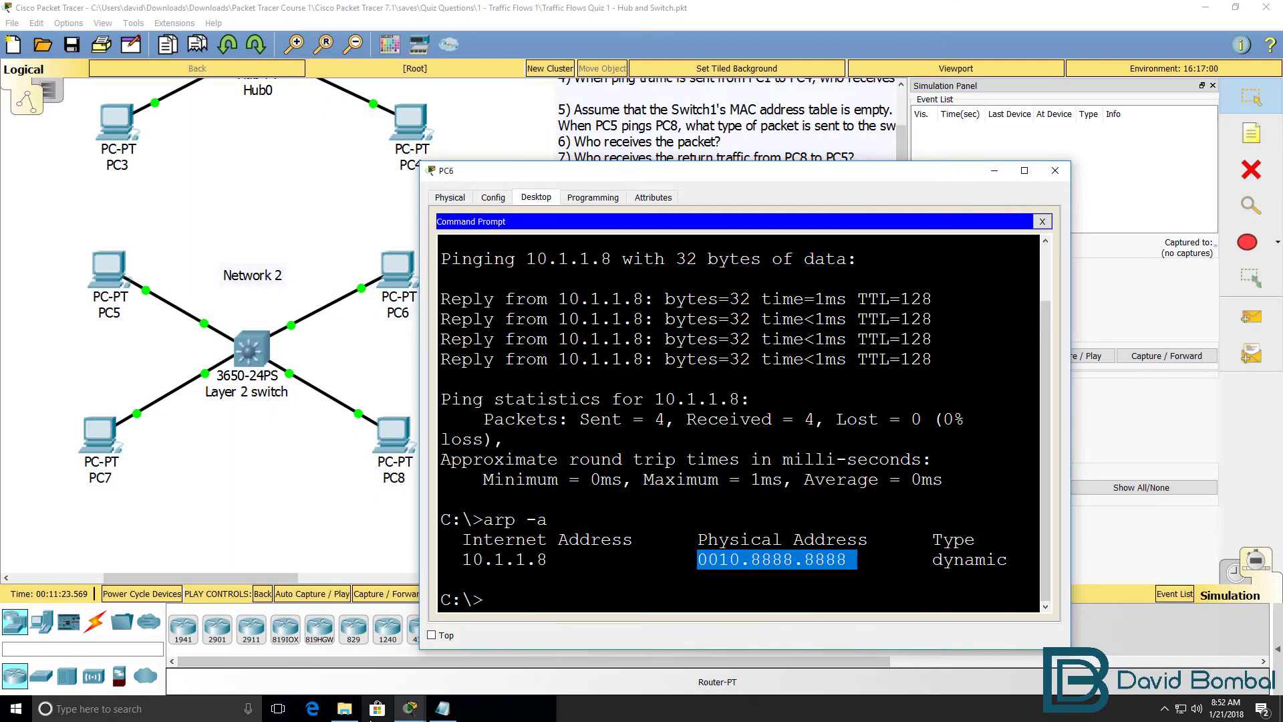
{"action": "left_click", "coordinate": [683, 645]}
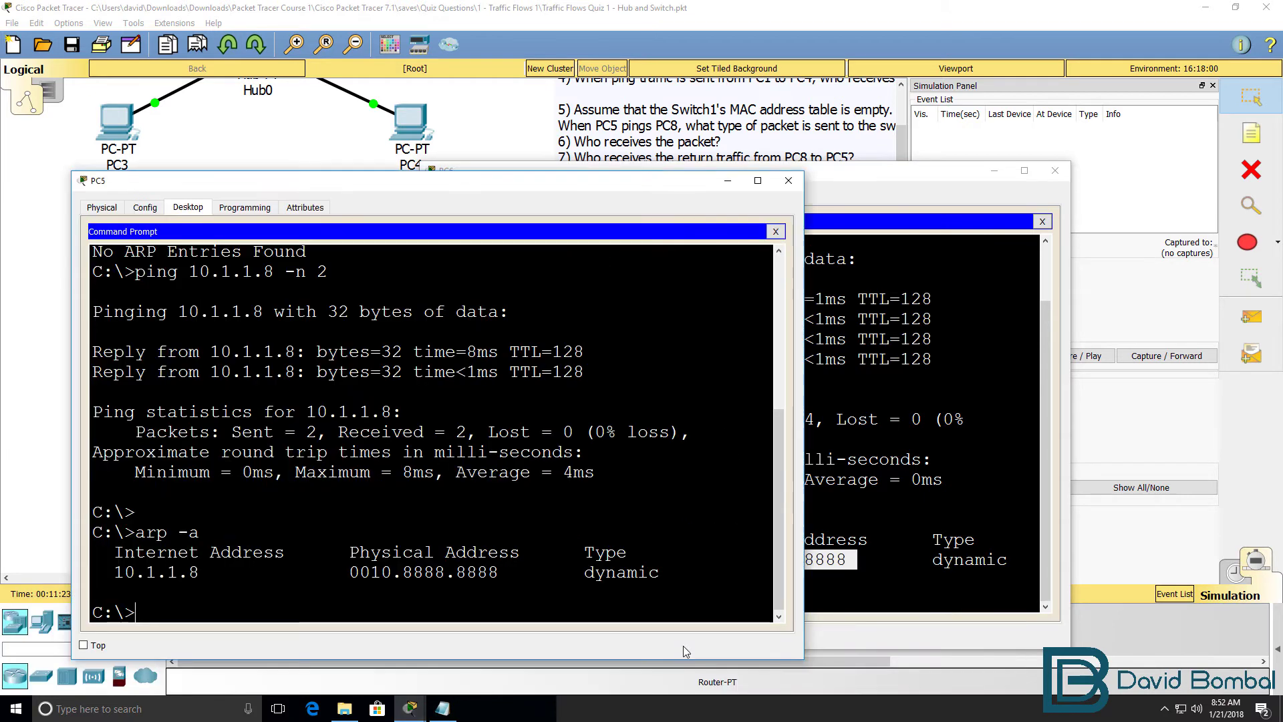
{"action": "key", "text": "Up"}
{"action": "key", "text": "Up"}
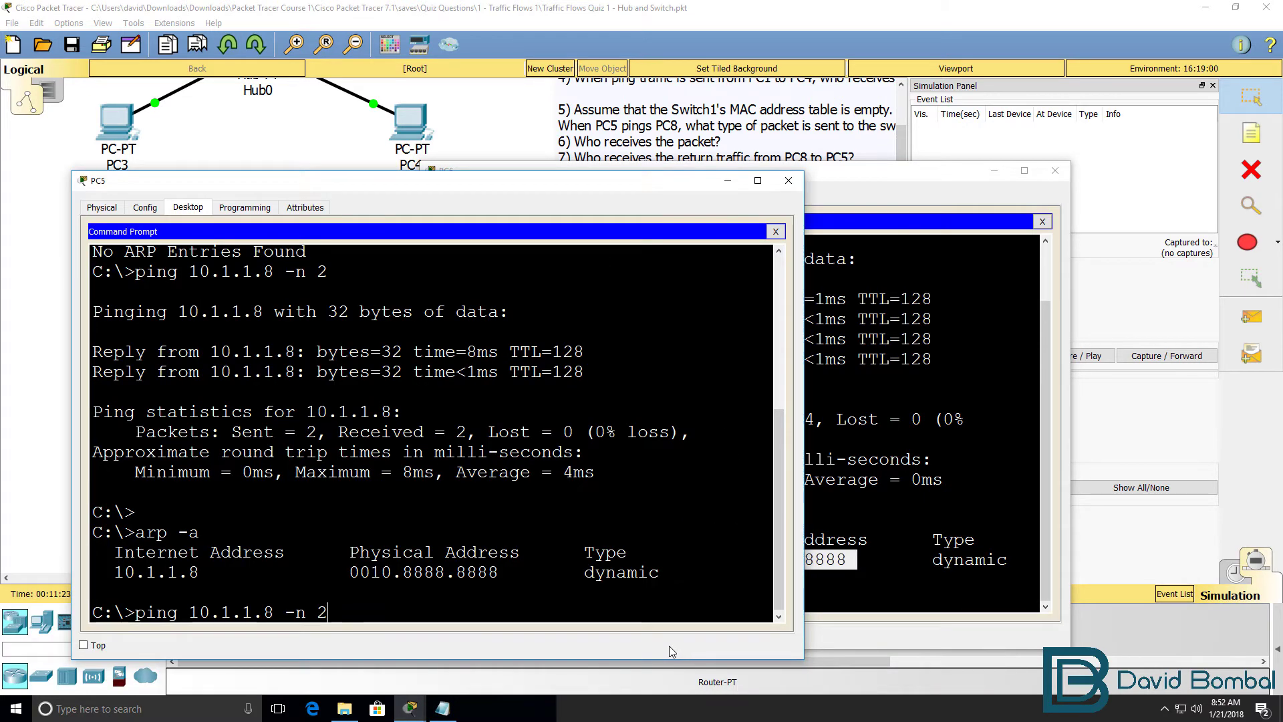
{"action": "key", "text": "Return"}
- Start "ping 10.1.1.8 -n 2" from PC6's Command Prompt as well
{"action": "left_click", "coordinate": [909, 415]}
{"action": "key", "text": "Up"}
{"action": "key", "text": "Up"}
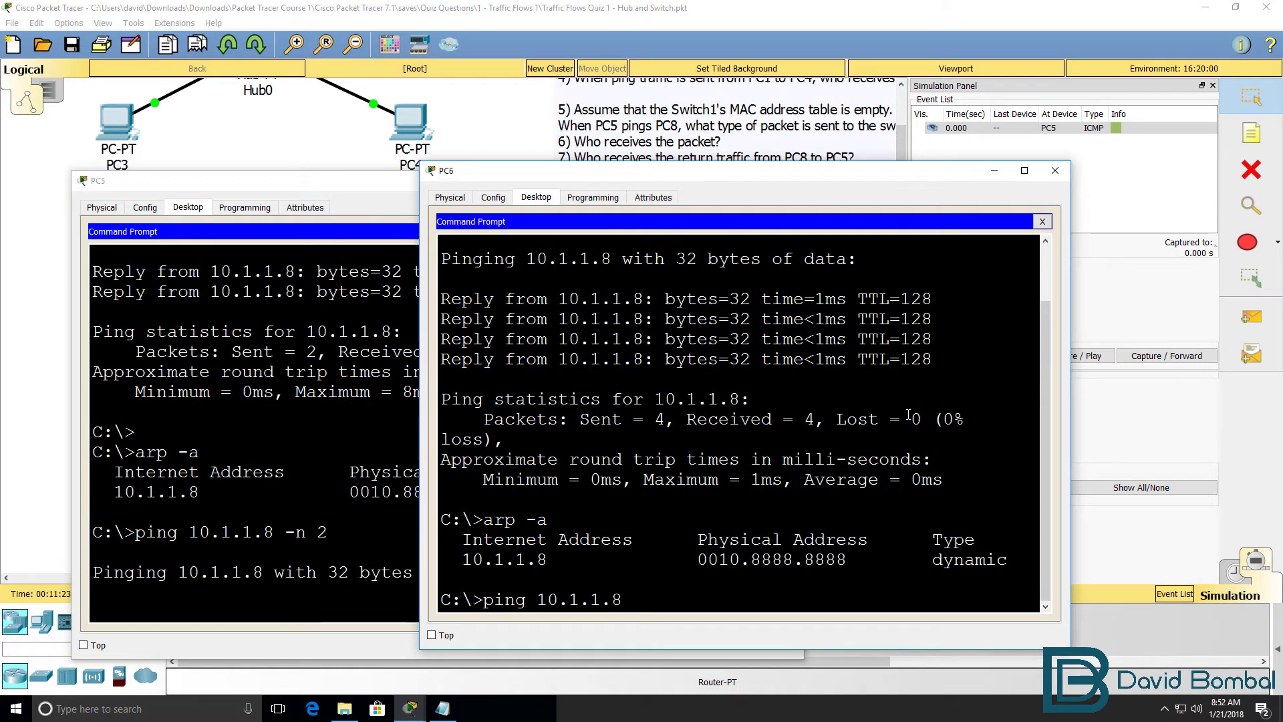
{"action": "type", "text": "-n 2"}
{"action": "key", "text": "Return"}
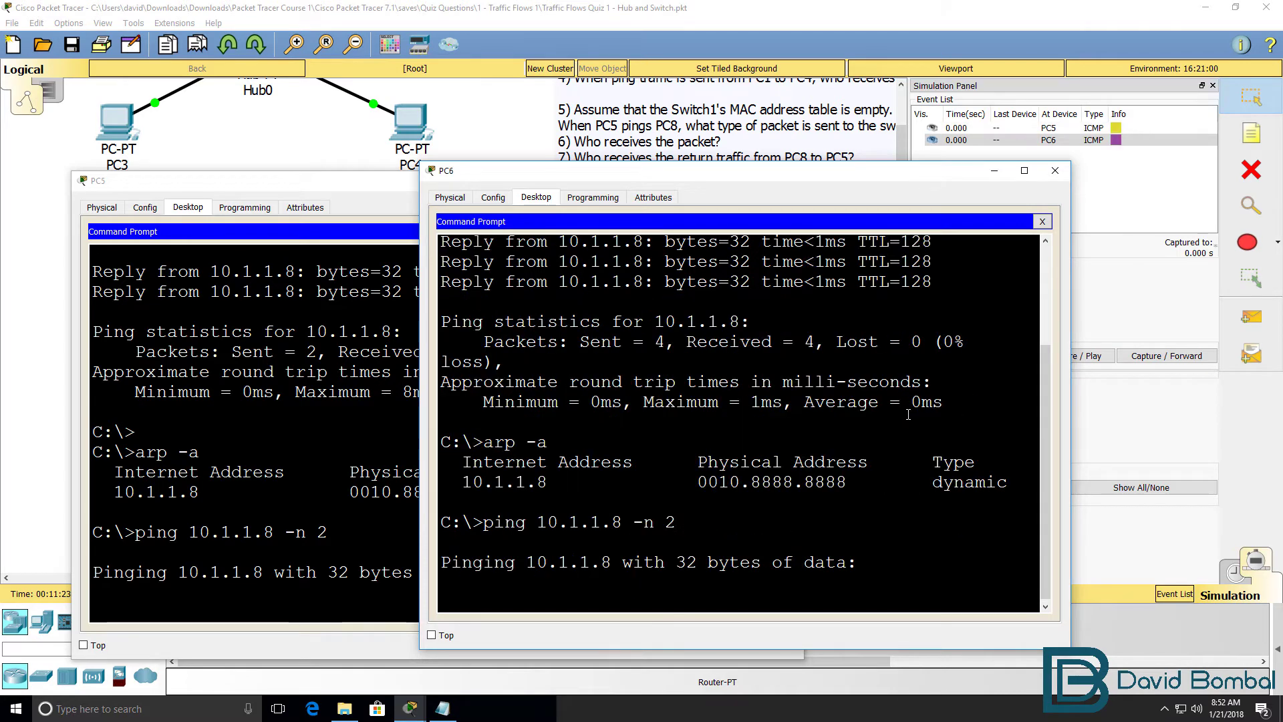
- Return to the topology and advance the simulation three times to follow both pings through the Layer 2 switch to PC8
{"action": "left_click", "coordinate": [756, 25]}
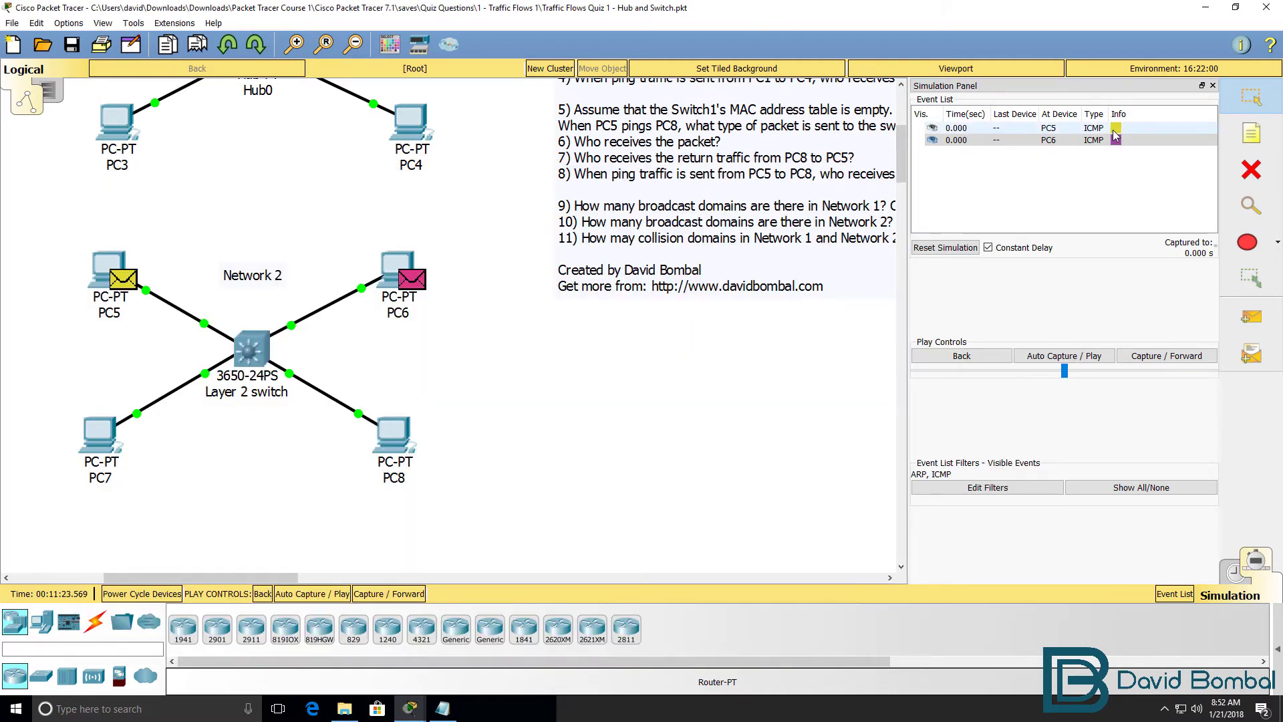
{"action": "left_click", "coordinate": [1171, 356]}
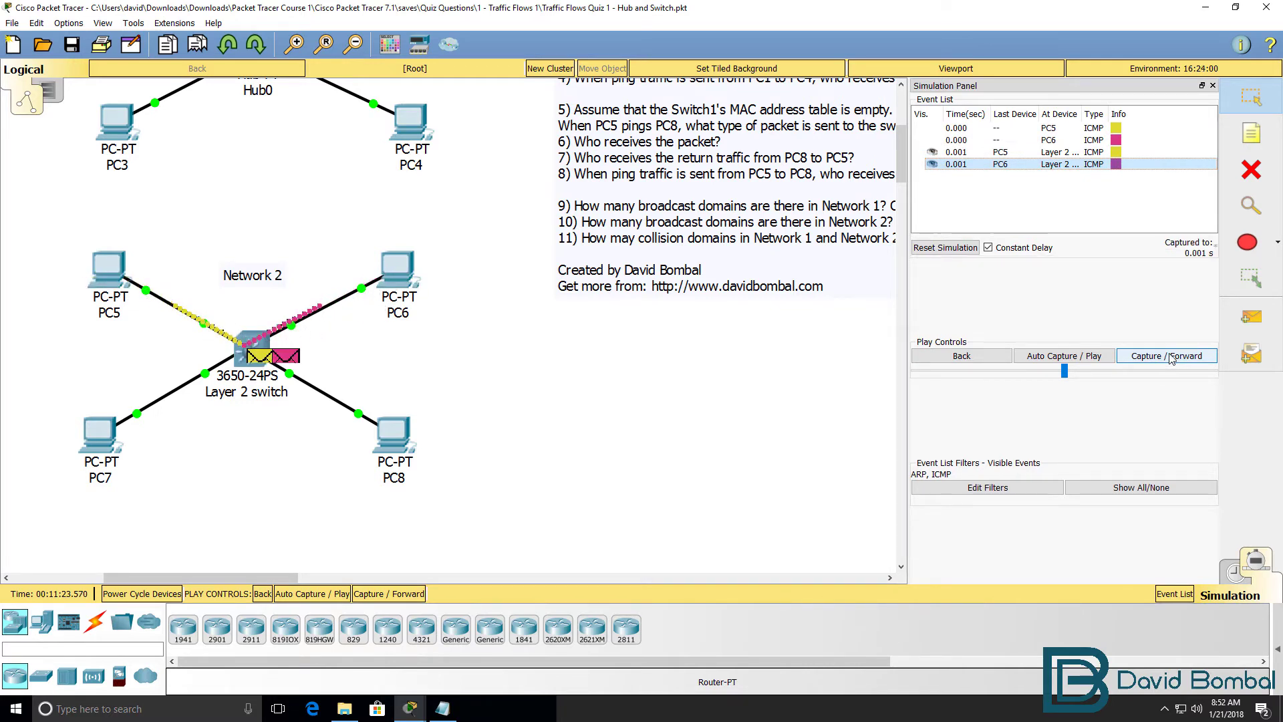
{"action": "left_click", "coordinate": [1171, 357]}
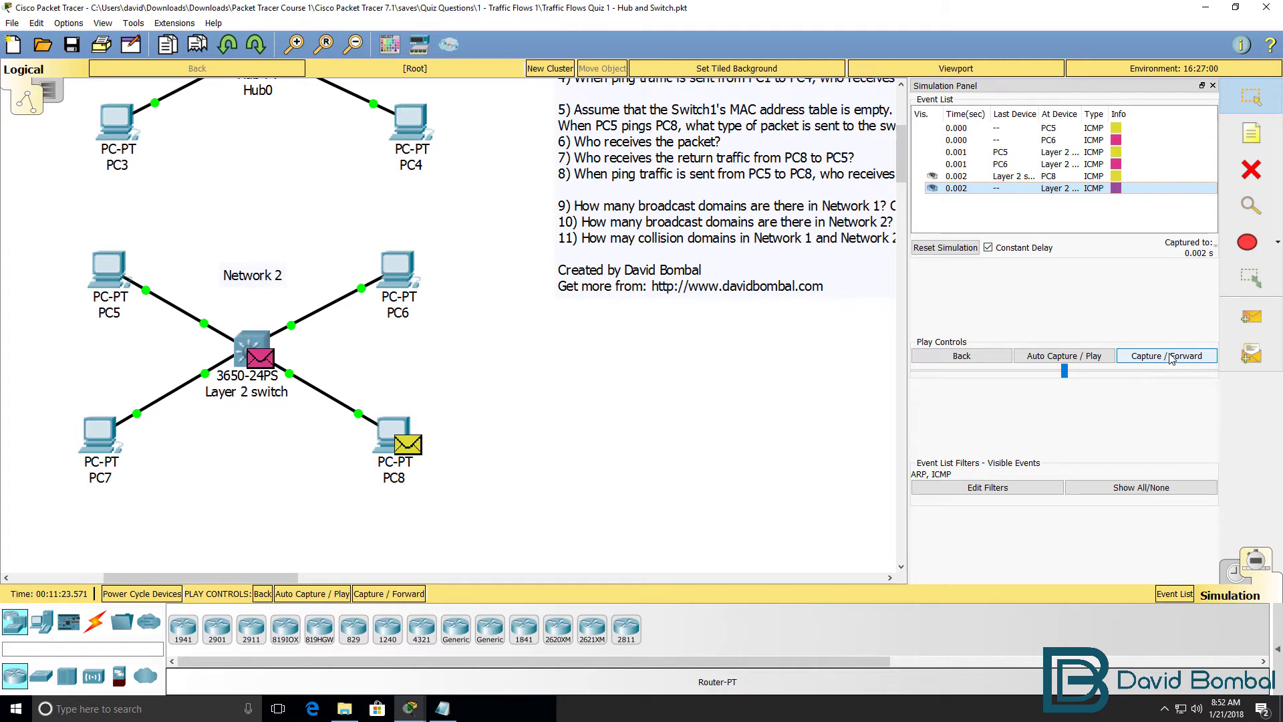
{"action": "left_click", "coordinate": [1171, 356]}
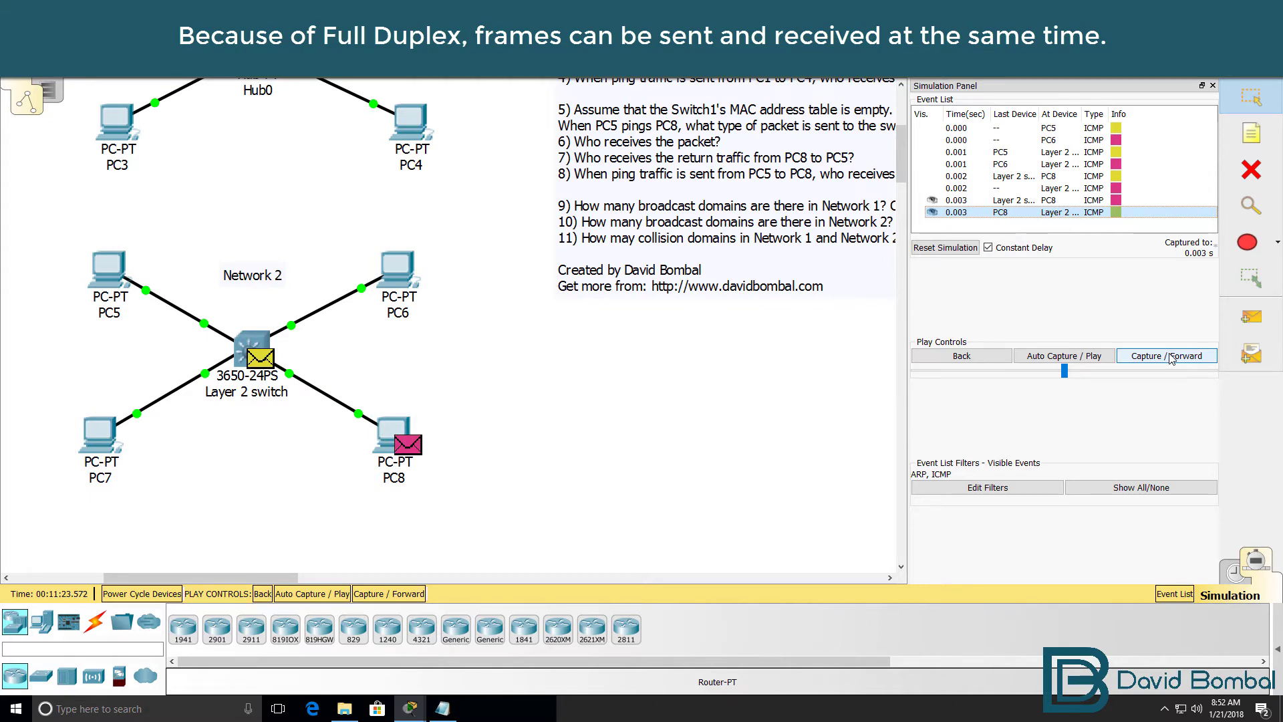
- Advance the simulation to follow the ping replies back to PC5 and PC6, and return to Realtime mode
{"action": "left_click", "coordinate": [1171, 356]}
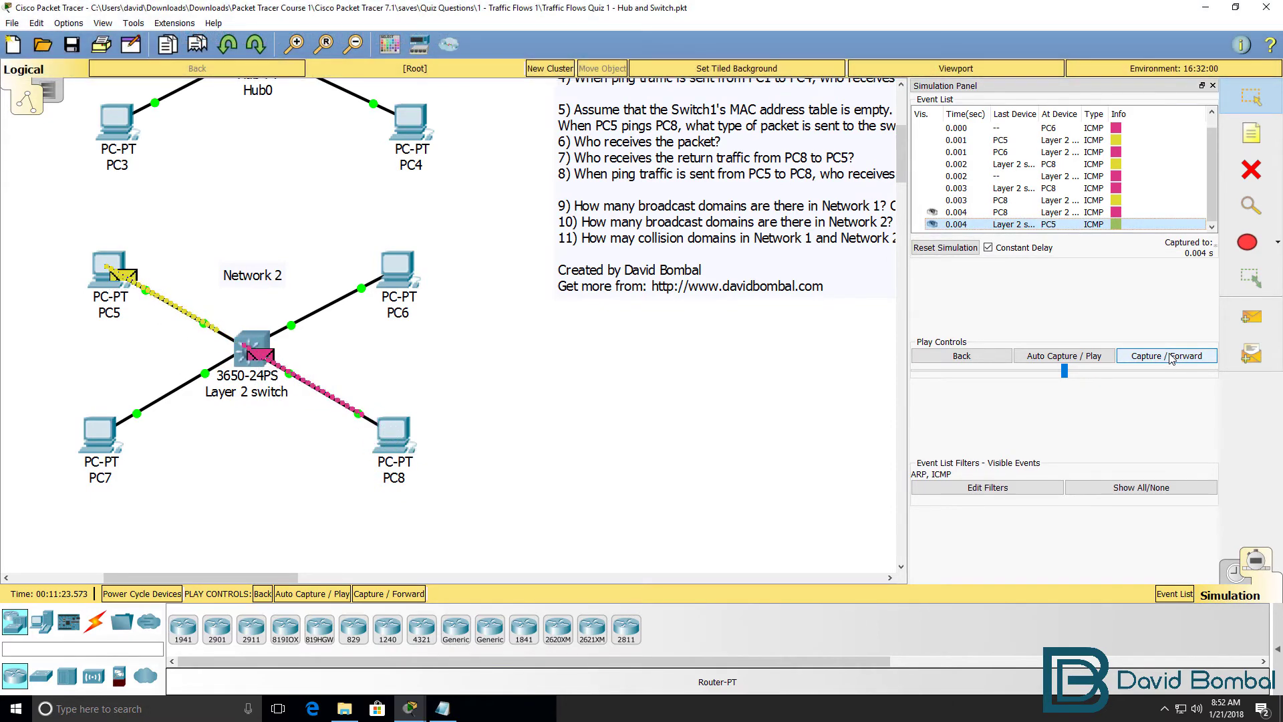
{"action": "left_click", "coordinate": [1171, 356]}
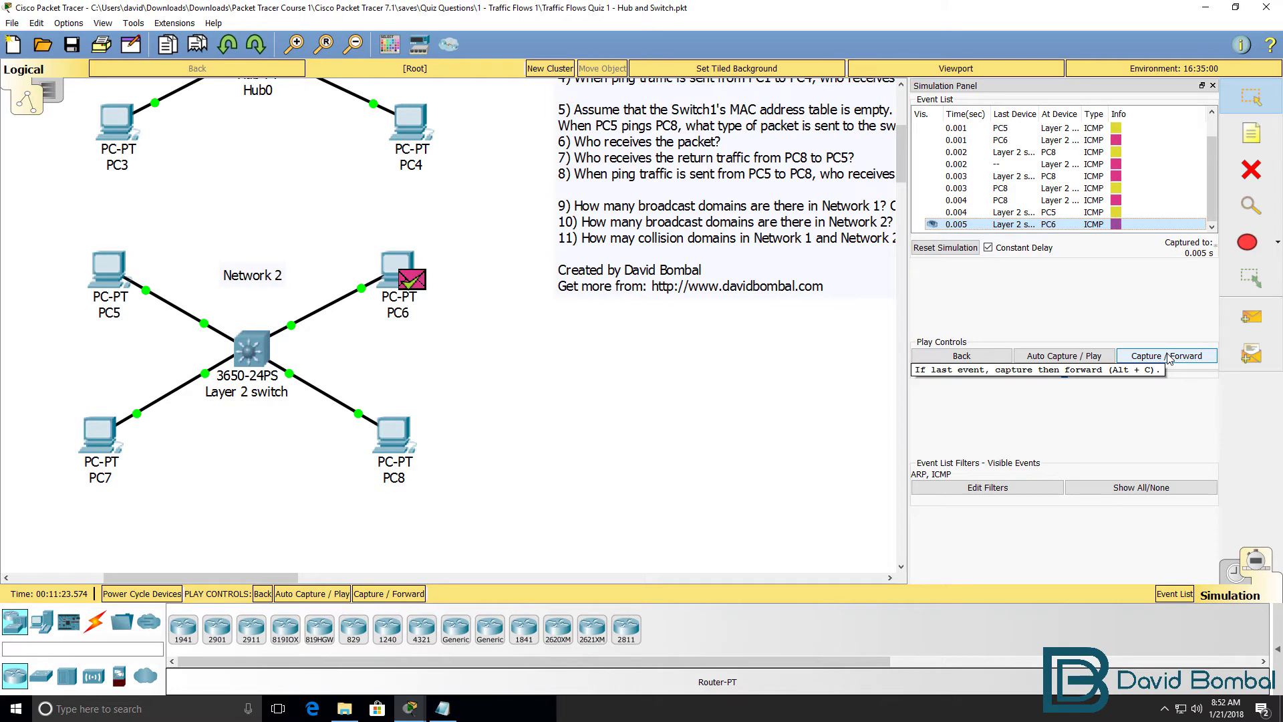
{"action": "left_click", "coordinate": [1230, 573]}
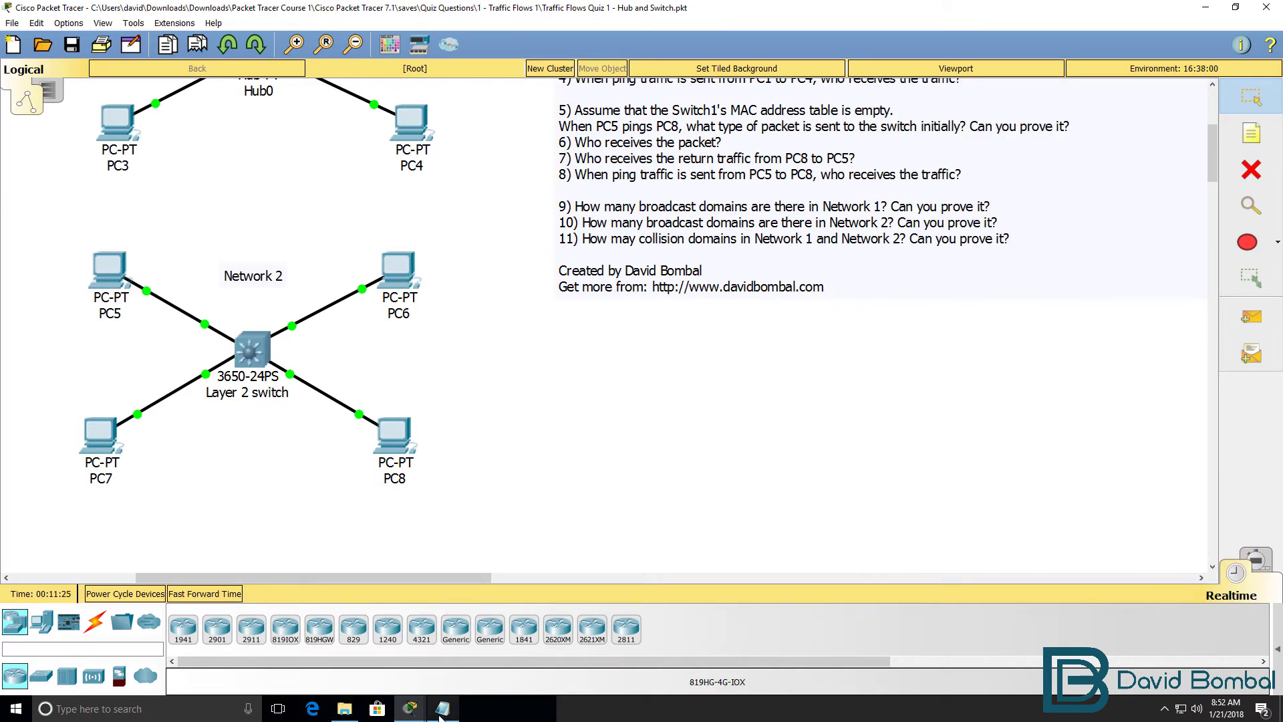
- Prepare "ping 10.1.1.8 -n 2" in PC5's Command Prompt without running it, and return to the topology
{"action": "mouse_move", "coordinate": [409, 709]}
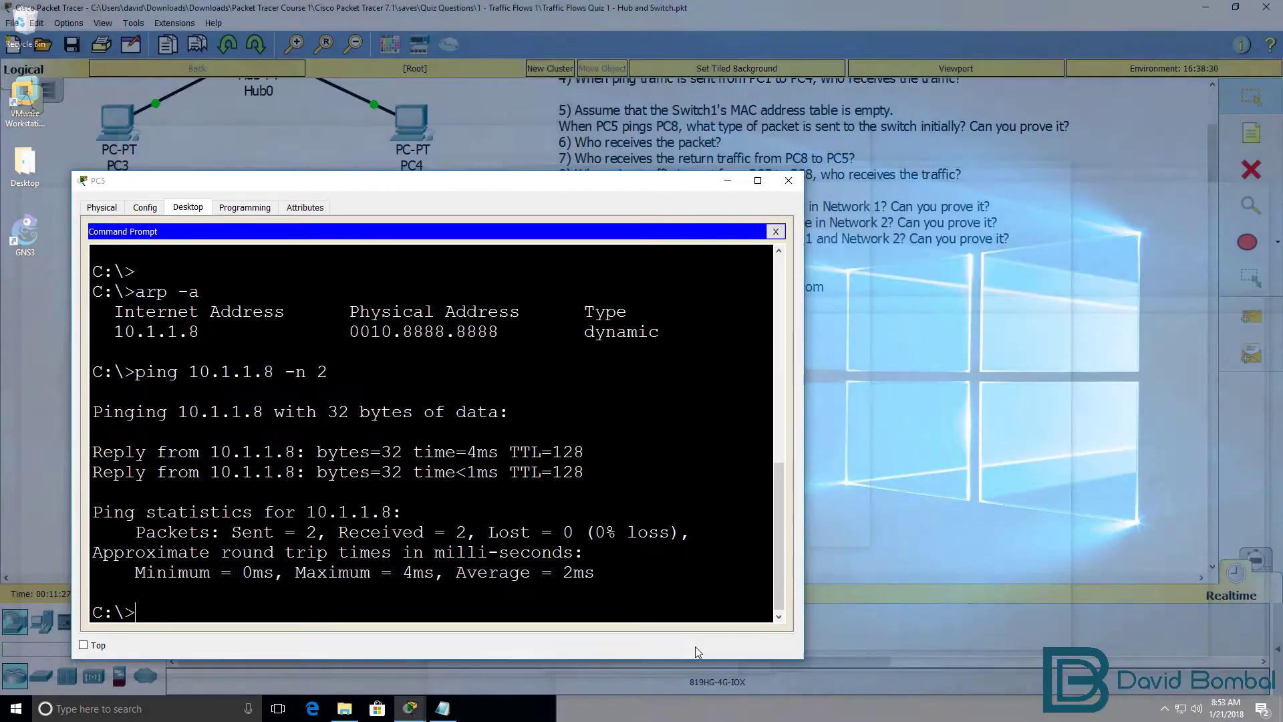
{"action": "left_click", "coordinate": [695, 647]}
{"action": "key", "text": "BackSpace"}
{"action": "key", "text": "BackSpace"}
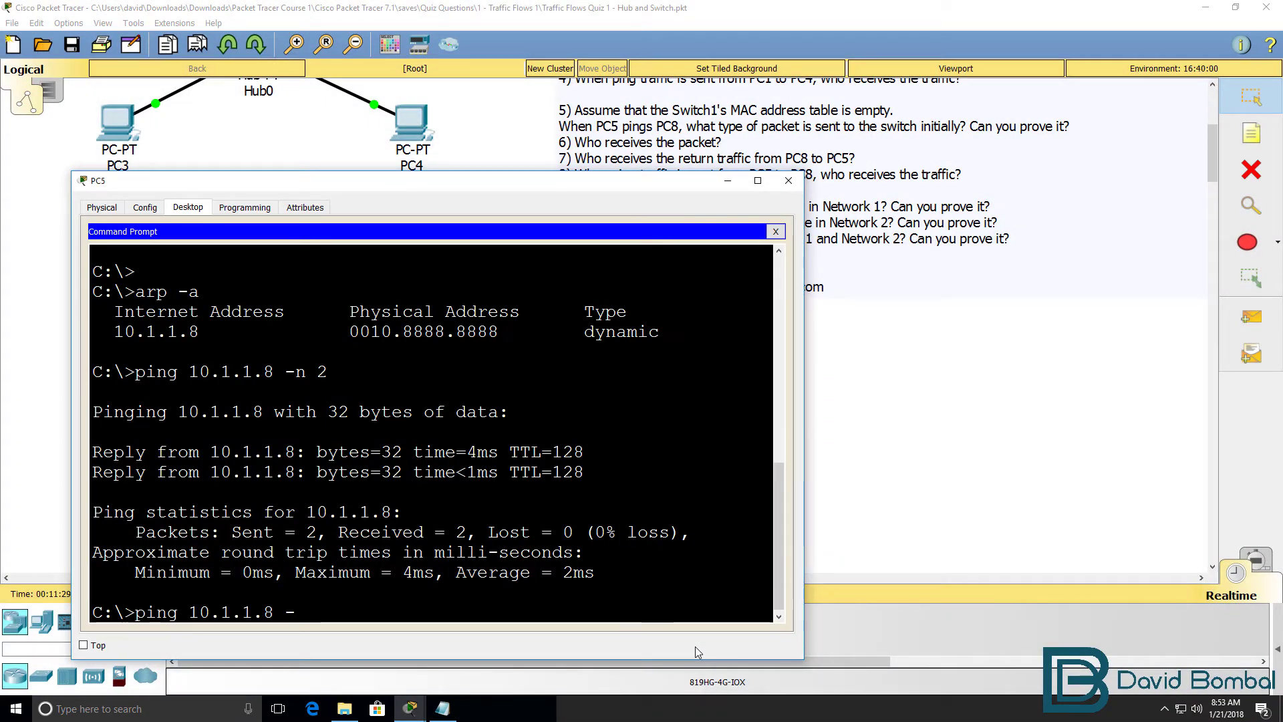
{"action": "type", "text": "t"}
{"action": "key", "text": "BackSpace"}
{"action": "type", "text": "n 2"}
{"action": "key", "text": "alt+Tab"}
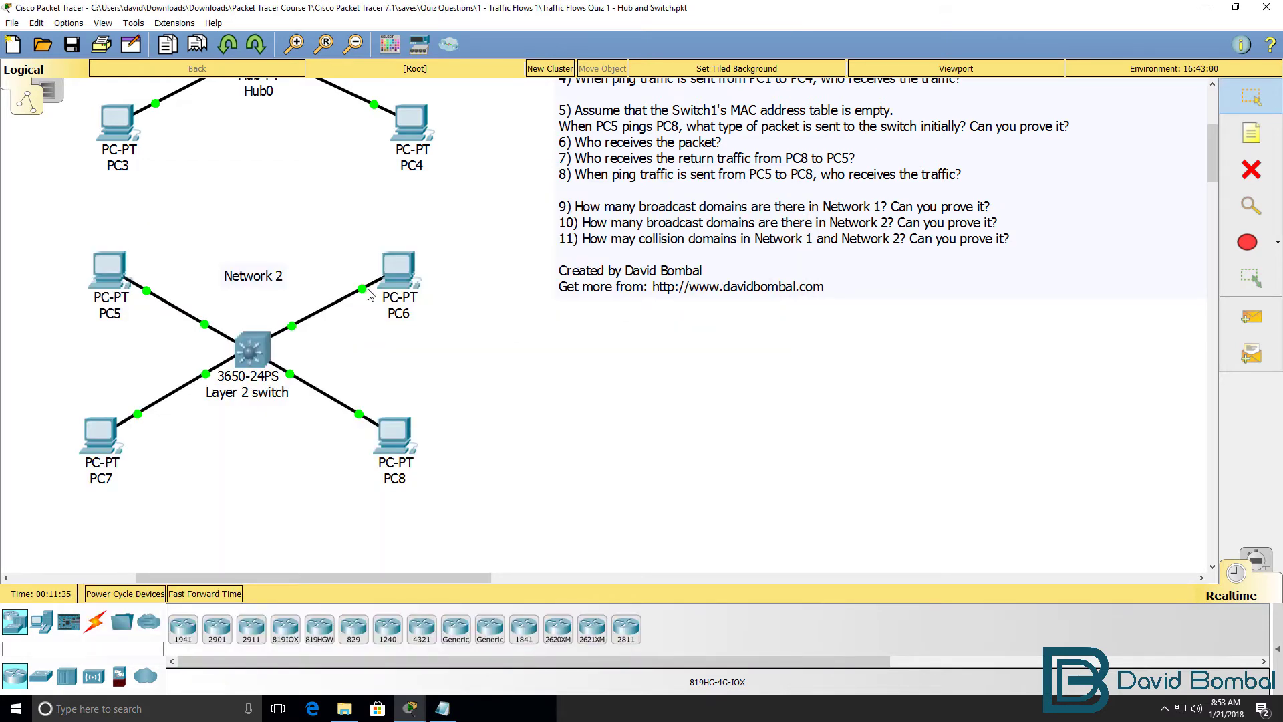
- Enter "ping 10.1.1.7 -n 2" in PC6's Command Prompt and start both PCs' pings in Simulation mode
{"action": "left_click", "coordinate": [401, 271]}
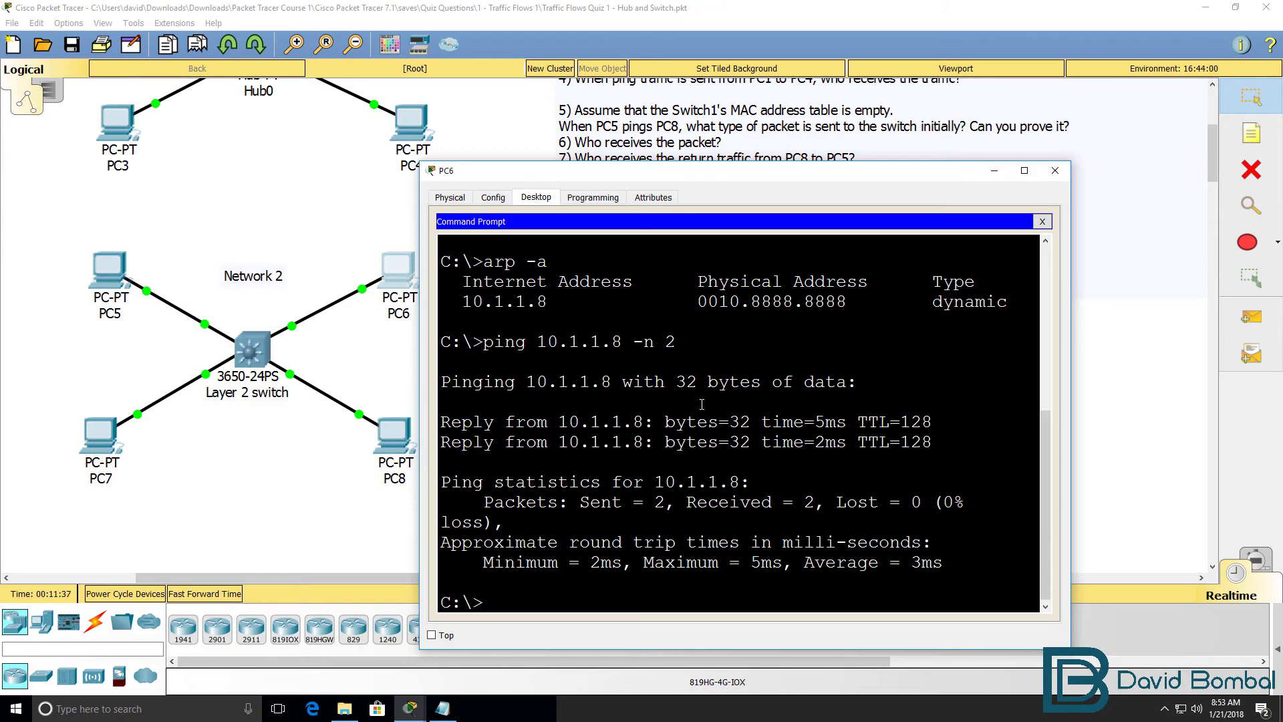
{"action": "key", "text": "Up"}
{"action": "key", "text": "BackSpace"}
{"action": "type", "text": "7"}
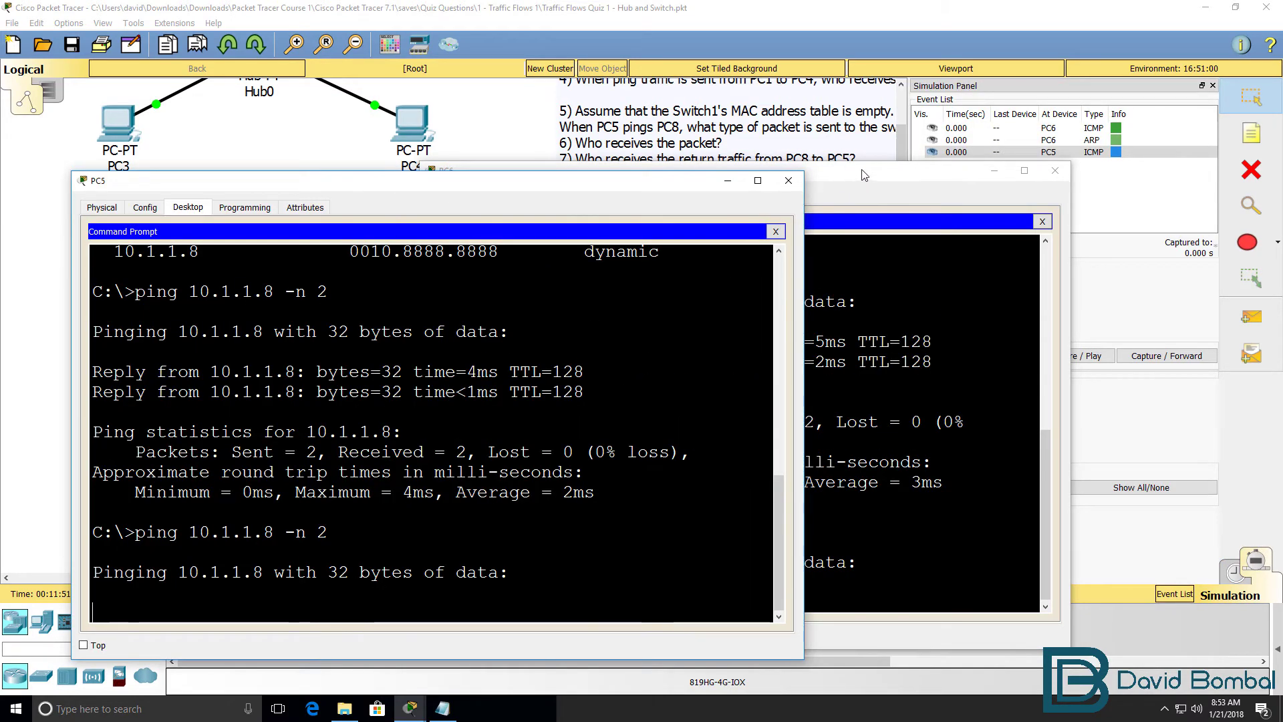
{"action": "left_click_drag", "start_coordinate": [865, 173], "coordinate": [1055, 202]}
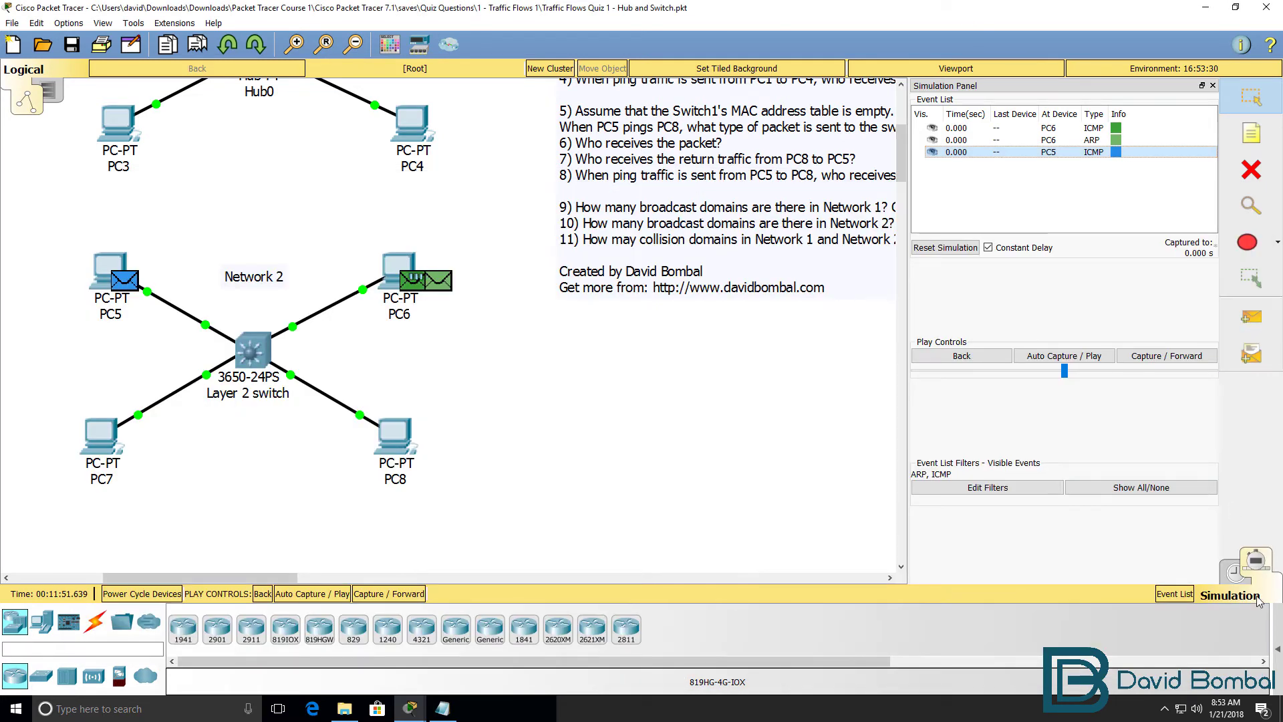
- Advance the simulation four times to follow PC6's ARP exchange with PC7 alongside PC5's ping to PC8
{"action": "left_click", "coordinate": [1163, 360]}
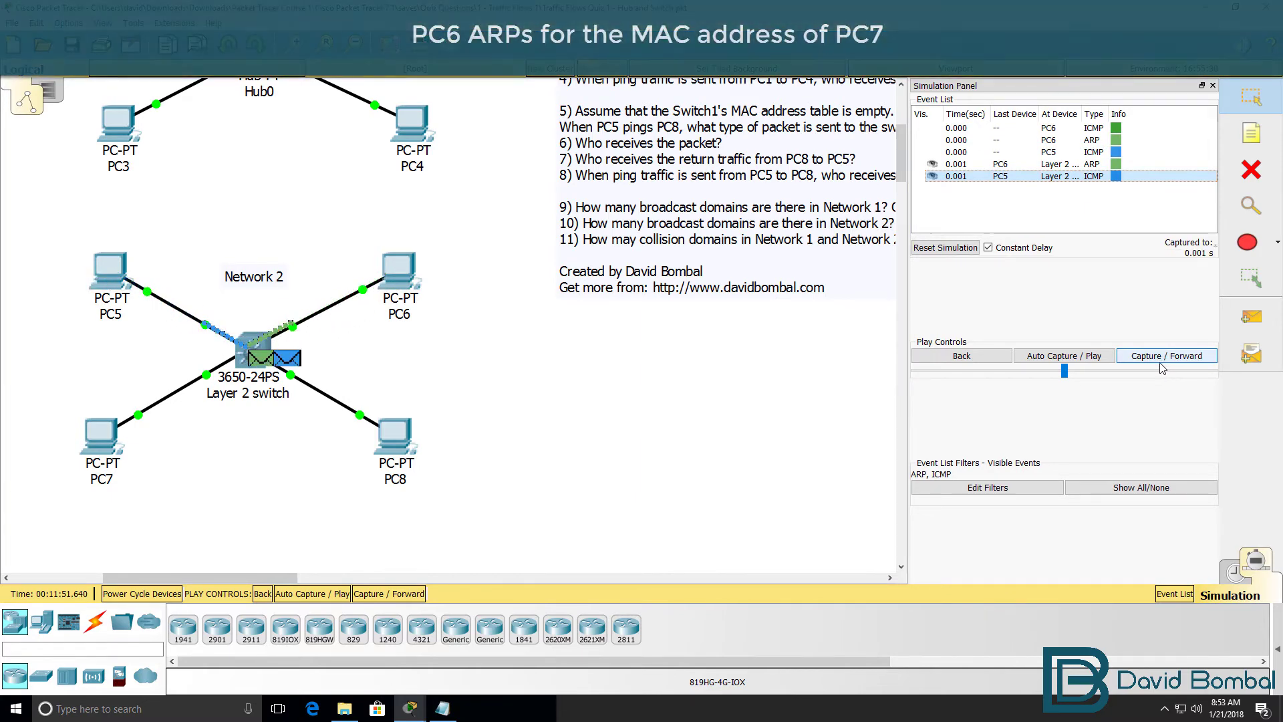
{"action": "left_click", "coordinate": [1162, 363]}
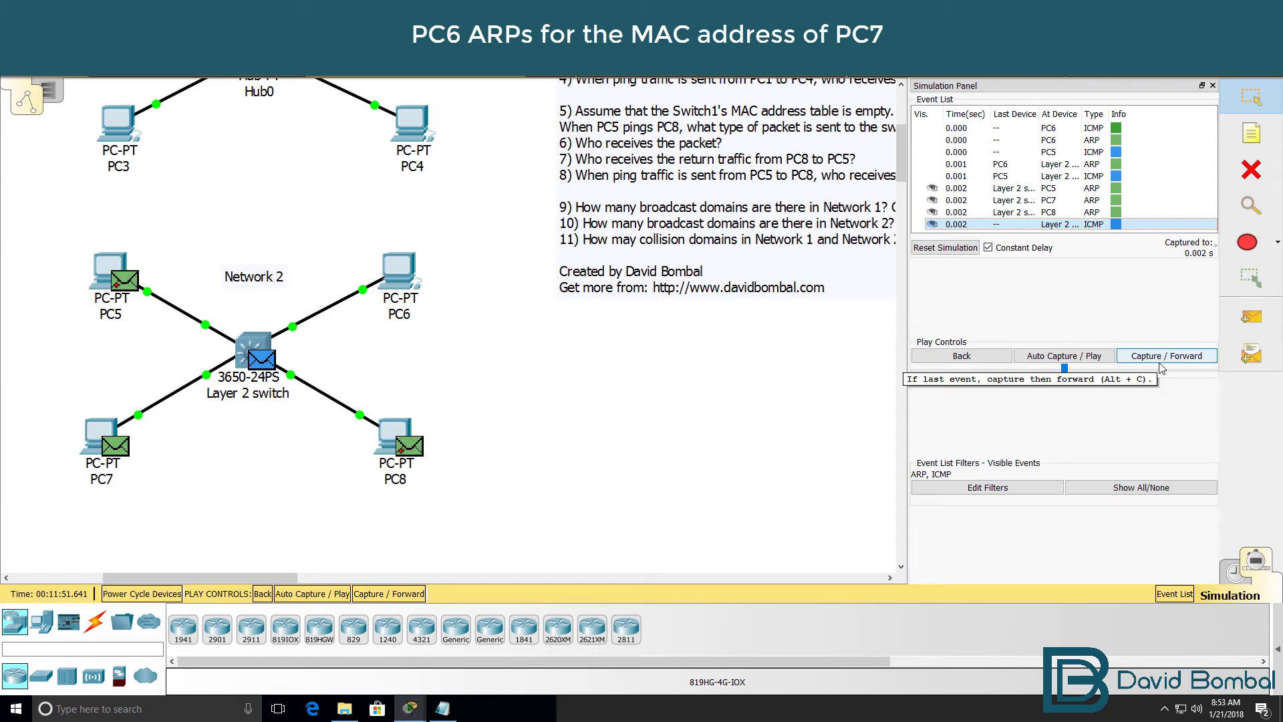
{"action": "left_click", "coordinate": [1160, 365]}
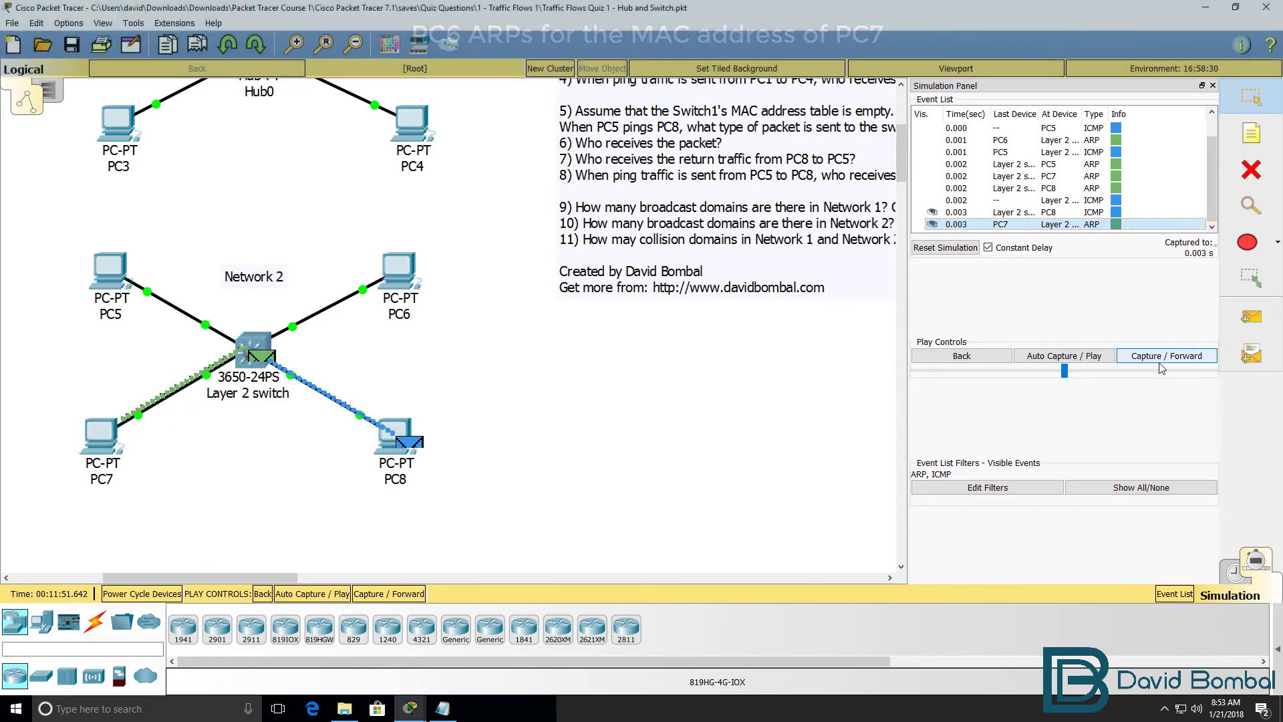
{"action": "left_click", "coordinate": [1160, 364]}
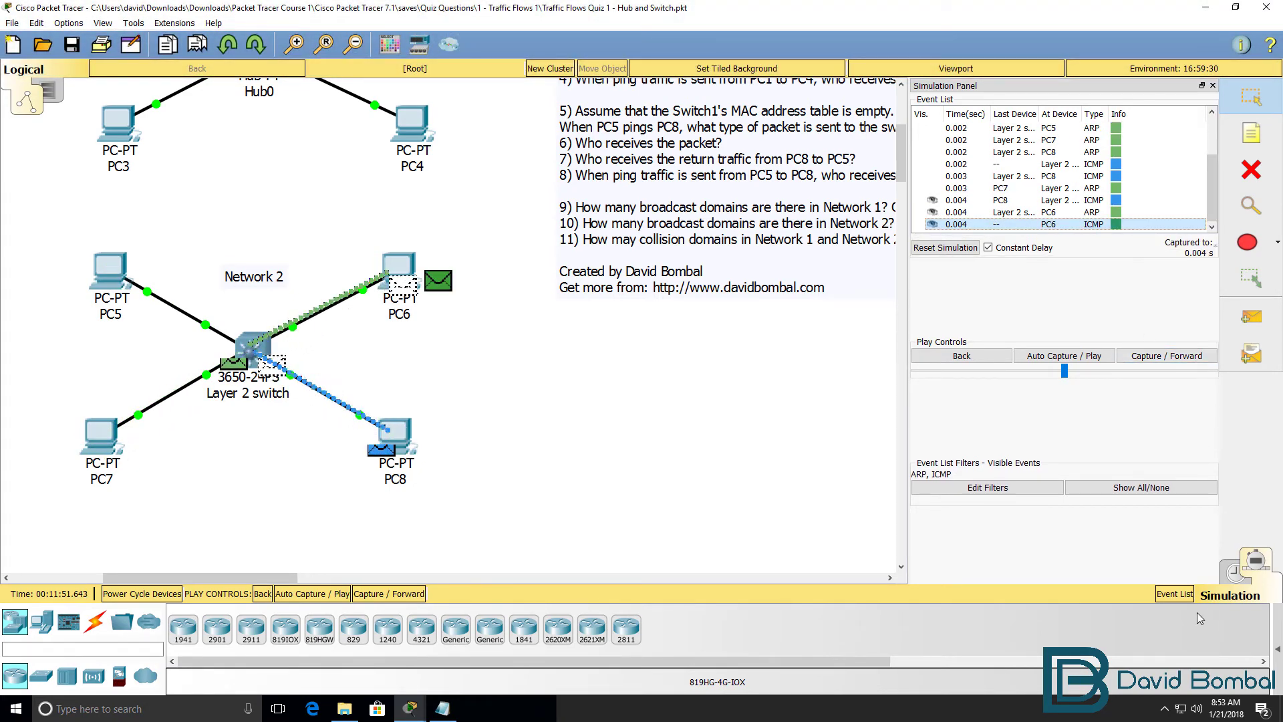
- Return to Realtime mode and display PC6's ARP table with "arp -a" in its Command Prompt
{"action": "left_click", "coordinate": [1233, 575]}
{"action": "left_click", "coordinate": [396, 282]}
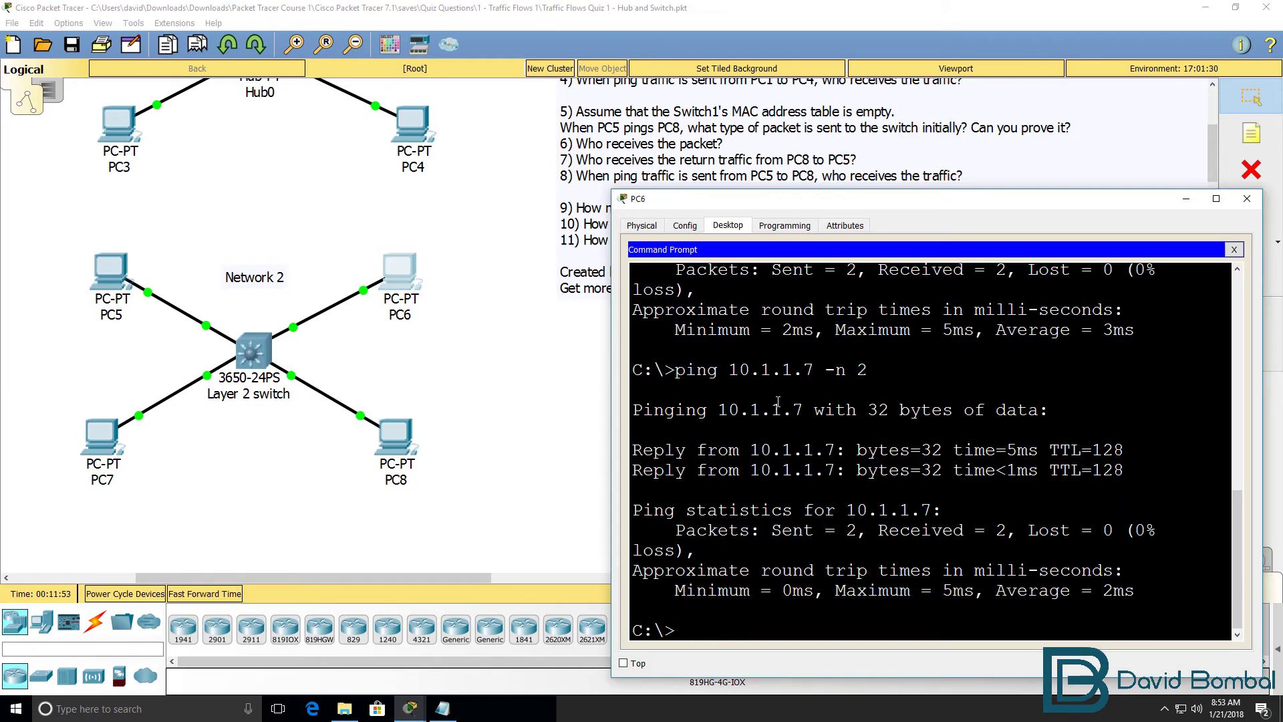
{"action": "type", "text": "arp -a"}
{"action": "key", "text": "Return"}
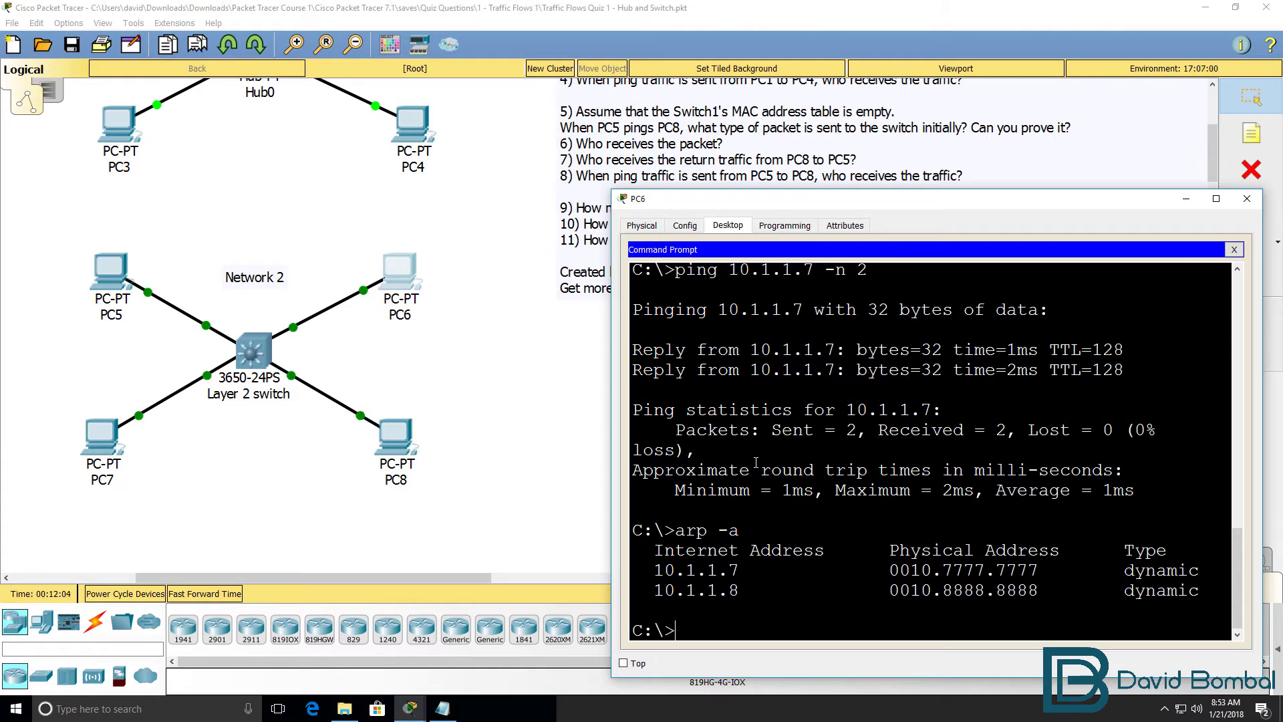
{"action": "left_click_drag", "start_coordinate": [740, 572], "coordinate": [540, 594]}
- Run "ping 10.1.1.8 -n 2" from PC5 and "ping 10.1.1.7 -n 2" from PC6 in Realtime mode
{"action": "key", "text": "Up"}
{"action": "key", "text": "Up"}
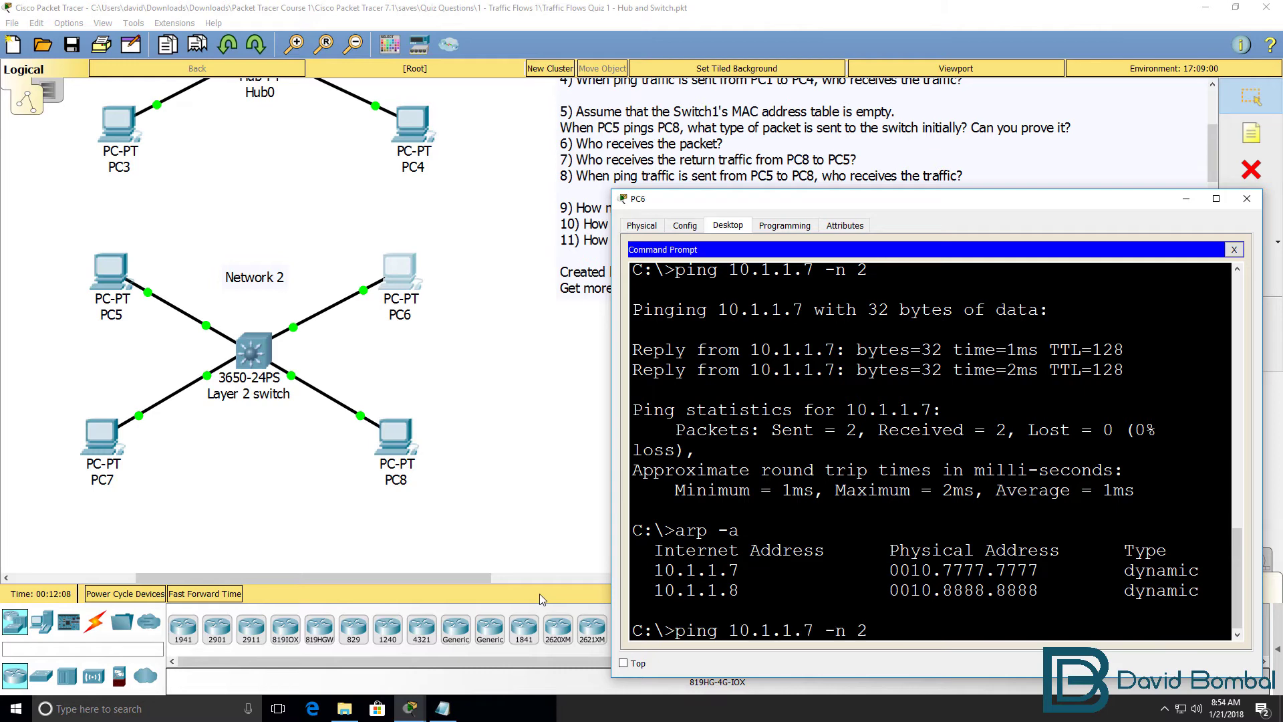
{"action": "mouse_move", "coordinate": [420, 717]}
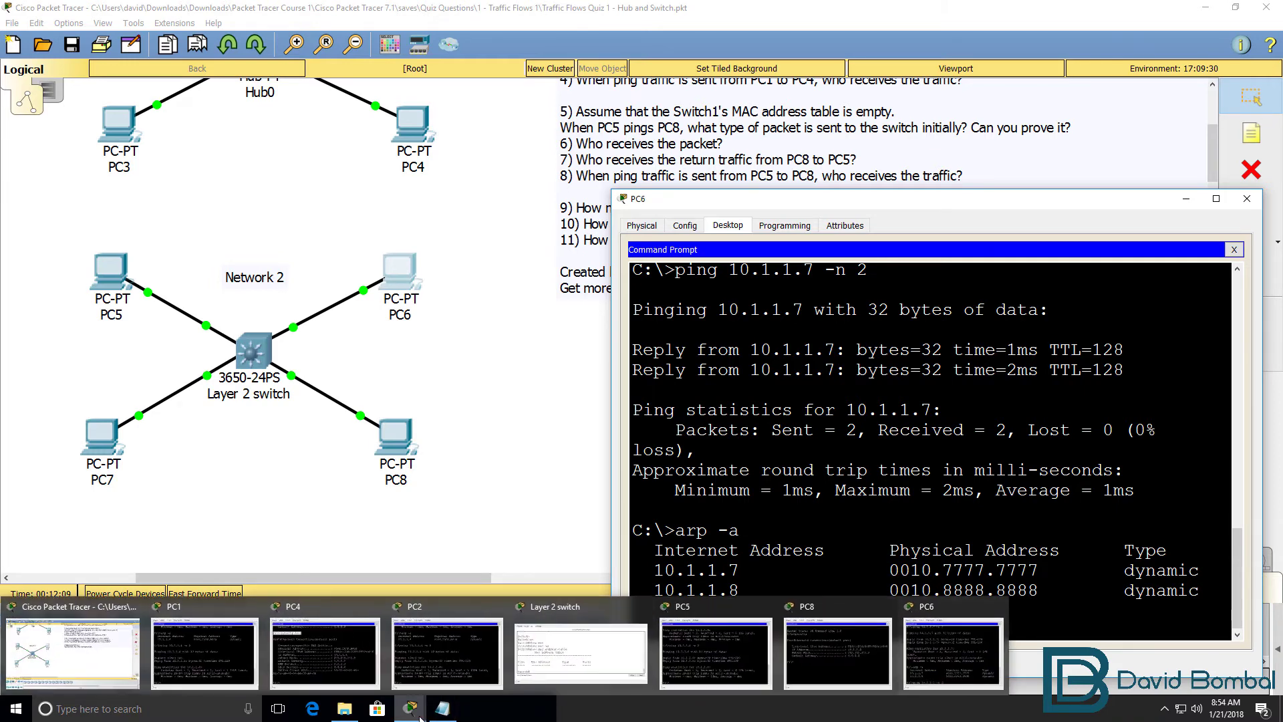
{"action": "left_click", "coordinate": [671, 658]}
{"action": "key", "text": "Up"}
{"action": "key", "text": "Return"}
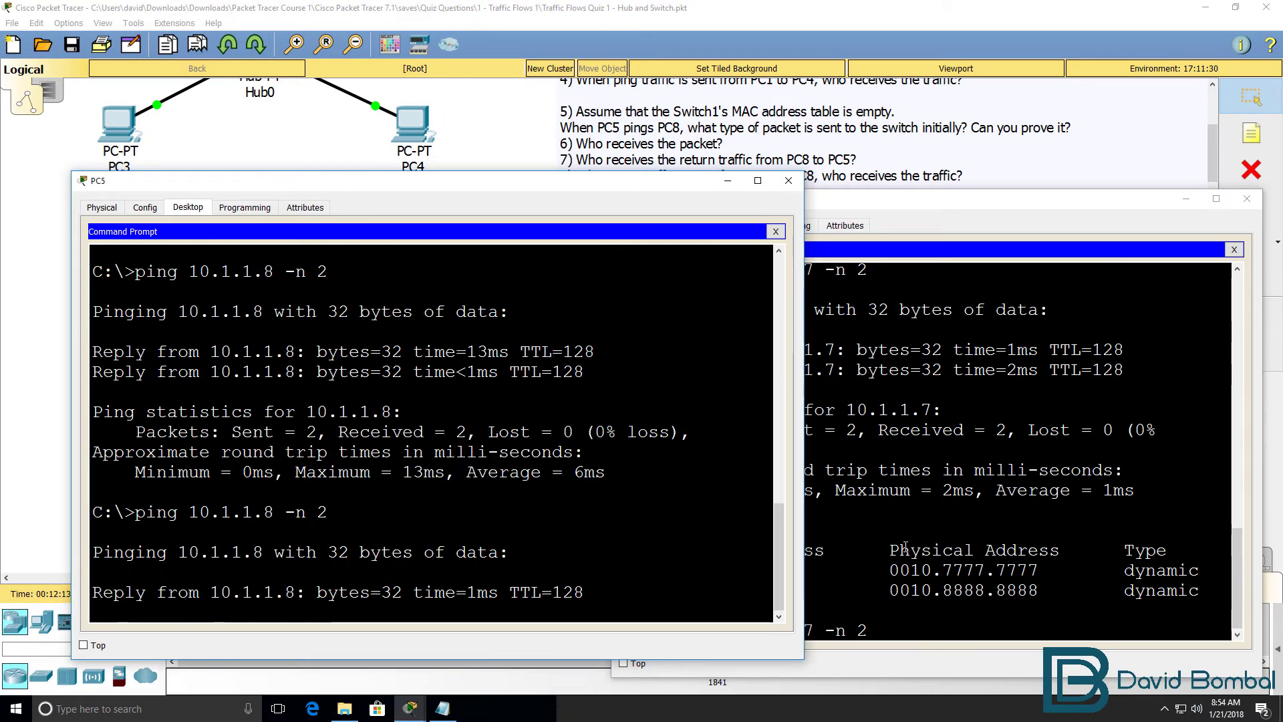
{"action": "left_click", "coordinate": [671, 658]}
{"action": "key", "text": "Return"}
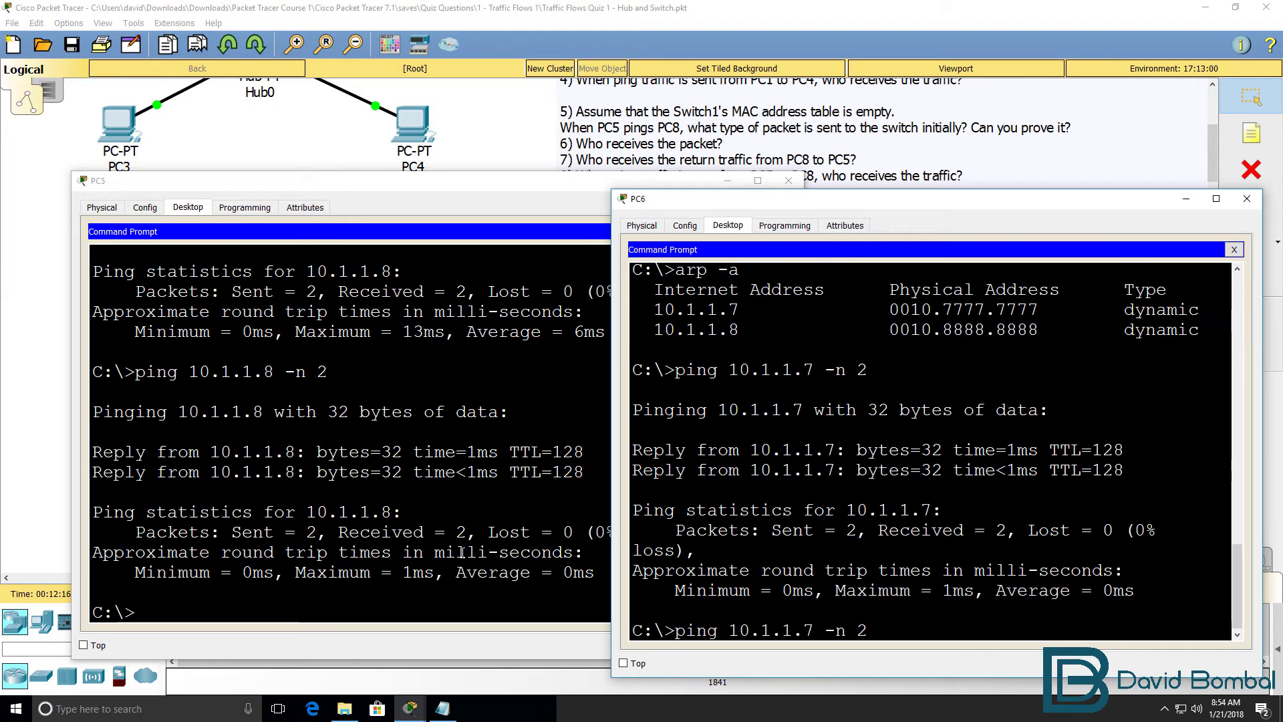
- Switch to Simulation mode and restart the two-packet pings from PC6 to 10.1.1.7 and from PC5 to 10.1.1.8
{"action": "left_click", "coordinate": [252, 572]}
{"action": "key", "text": "Up"}
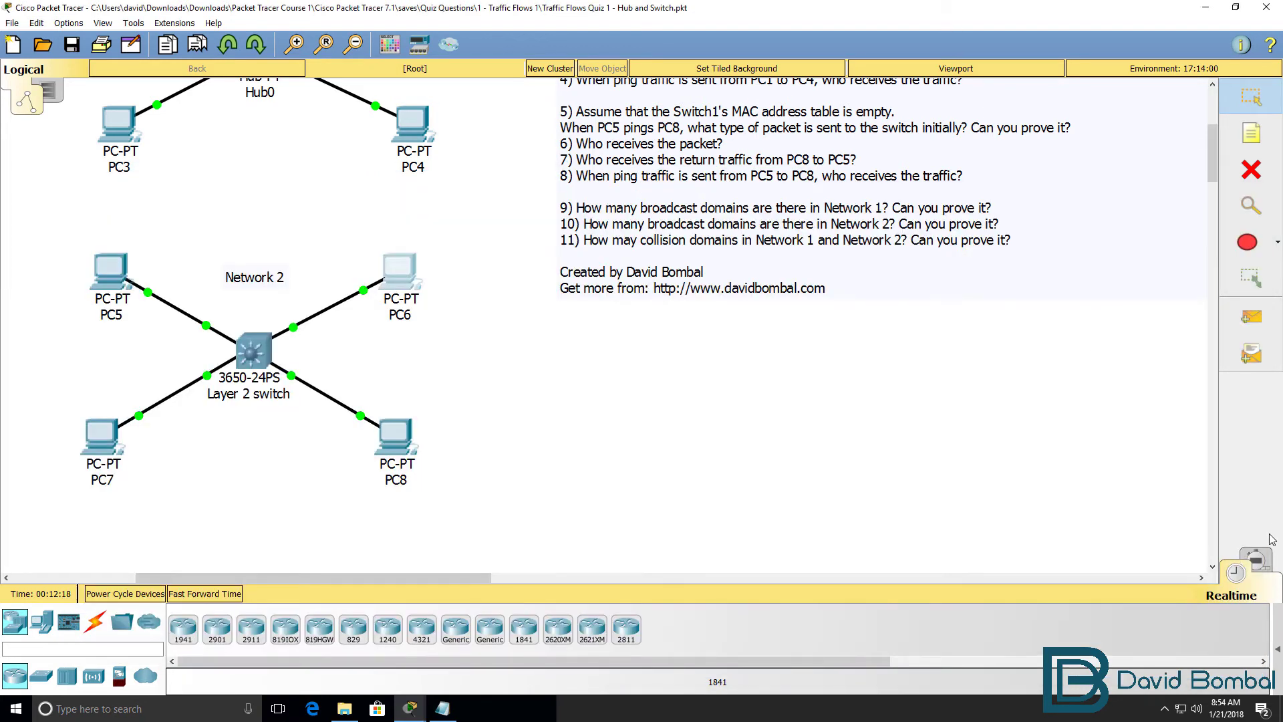
{"action": "left_click", "coordinate": [1254, 558]}
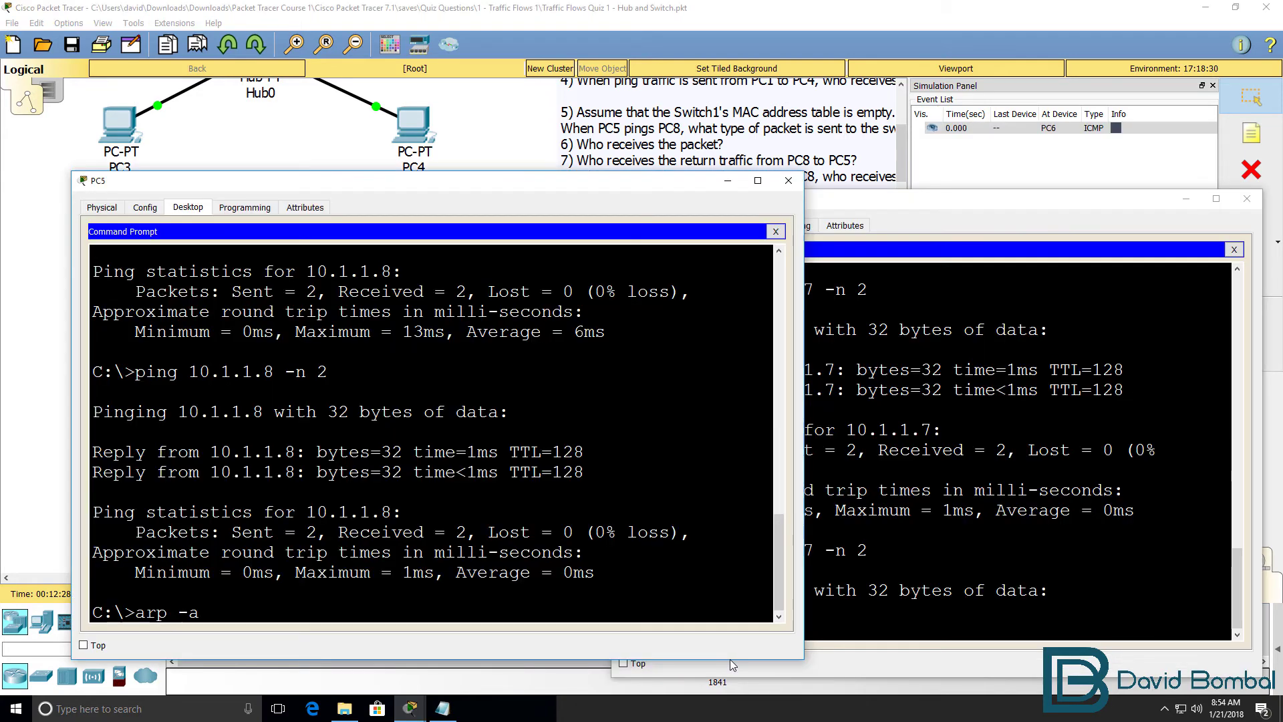
{"action": "key", "text": "Up"}
{"action": "key", "text": "Return"}
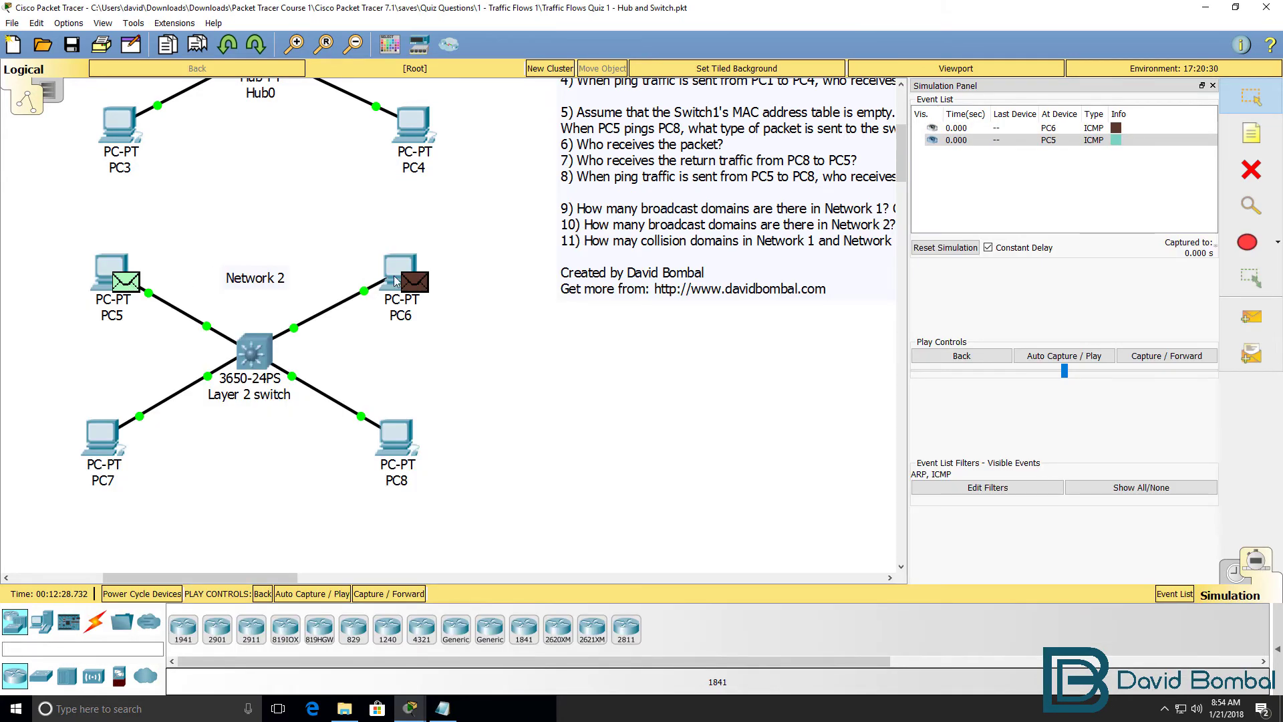
- Advance the simulation once and examine the destination MAC address in the inbound PDU details of PC6's frame at the switch
{"action": "left_click", "coordinate": [1170, 355]}
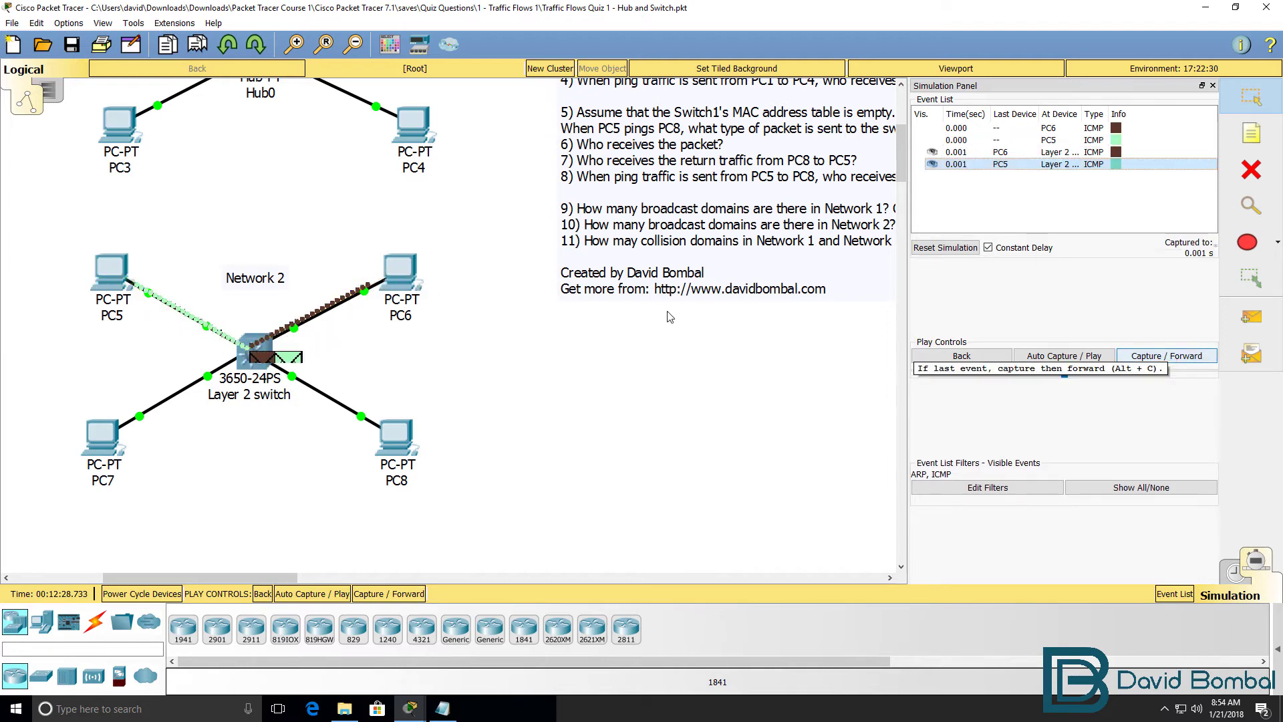
{"action": "left_click", "coordinate": [258, 358]}
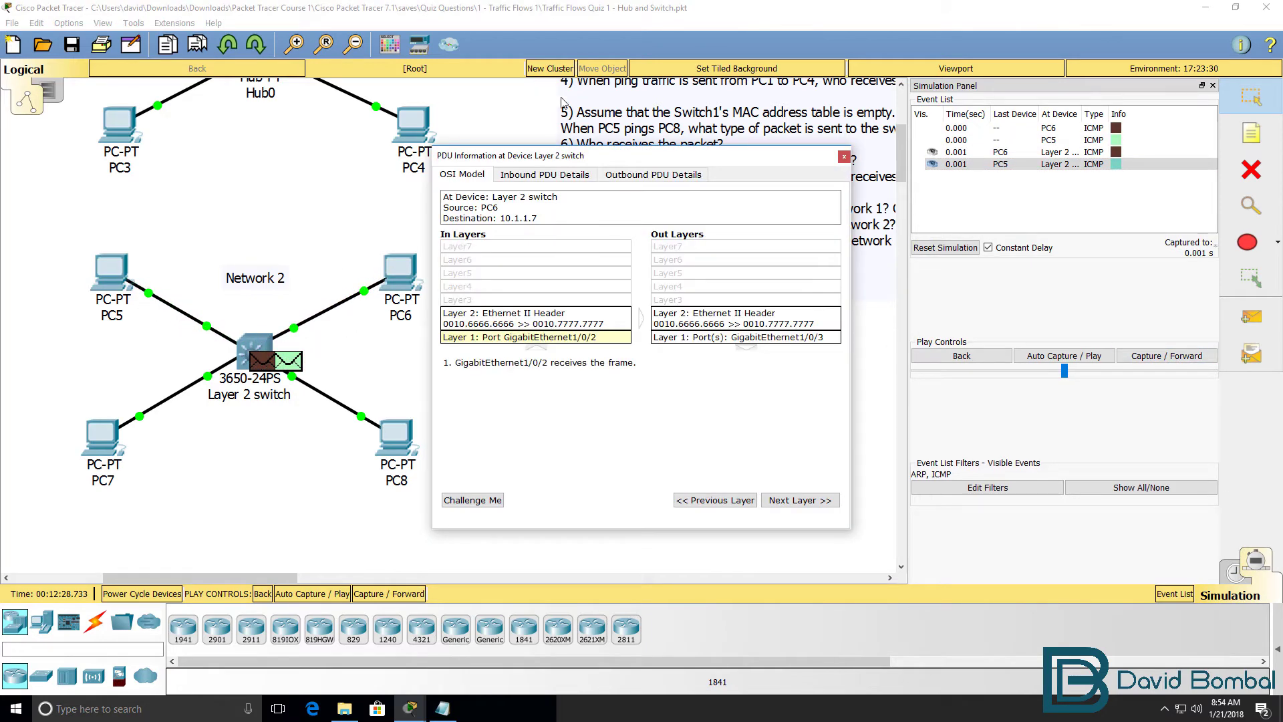
{"action": "left_click", "coordinate": [554, 174]}
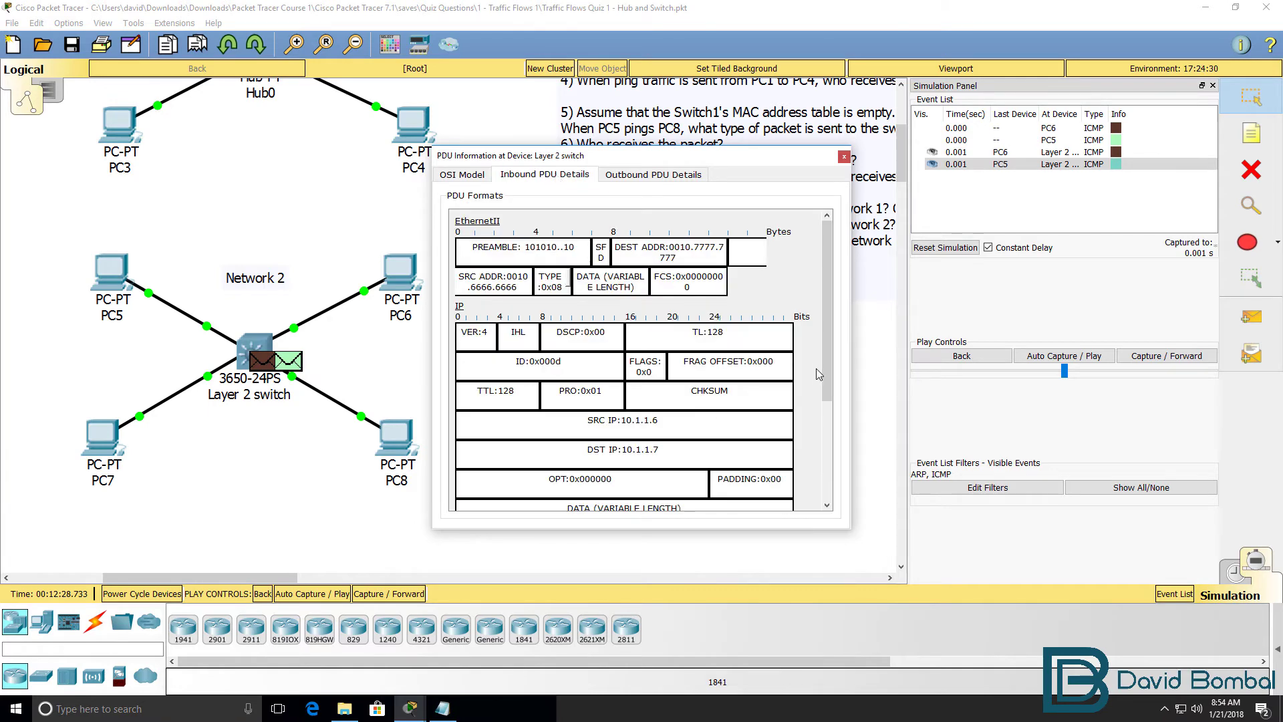
{"action": "left_click_drag", "start_coordinate": [850, 374], "coordinate": [1268, 374]}
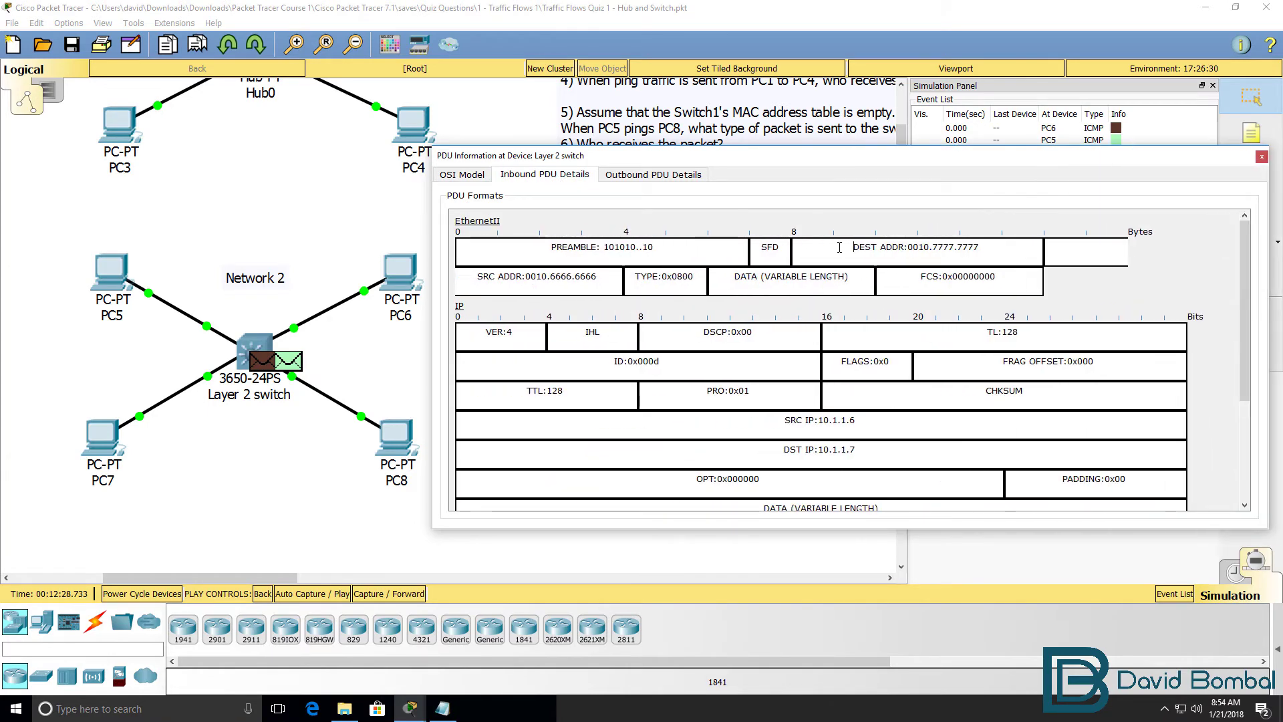
{"action": "left_click_drag", "start_coordinate": [863, 248], "coordinate": [1017, 253]}
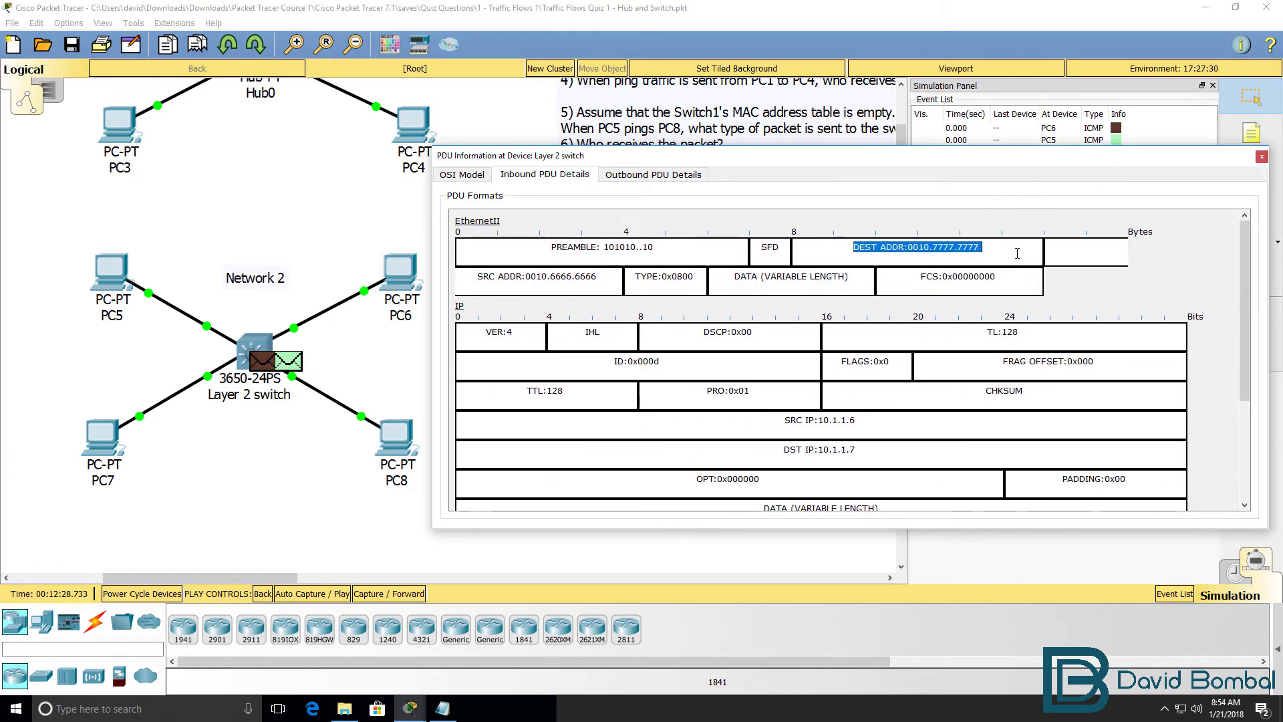
- Examine the destination MAC address in the inbound PDU details of PC5's frame at the switch
{"action": "left_click", "coordinate": [295, 359]}
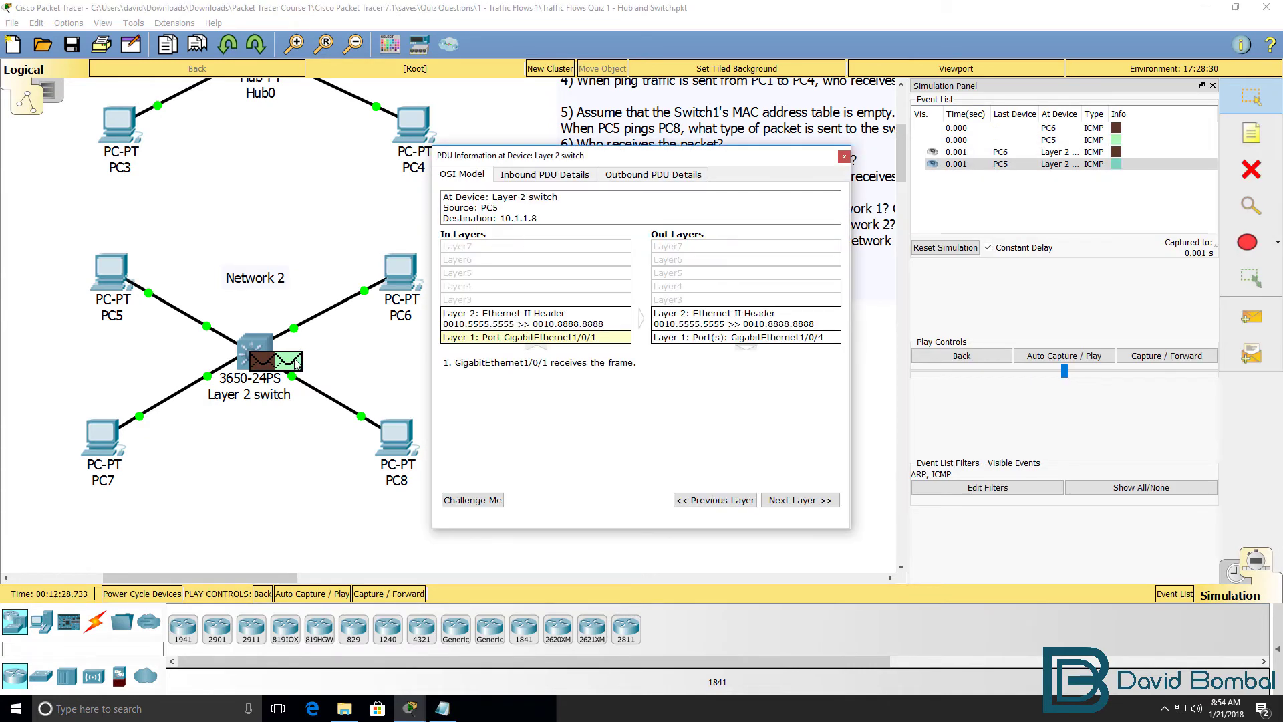
{"action": "left_click", "coordinate": [567, 178]}
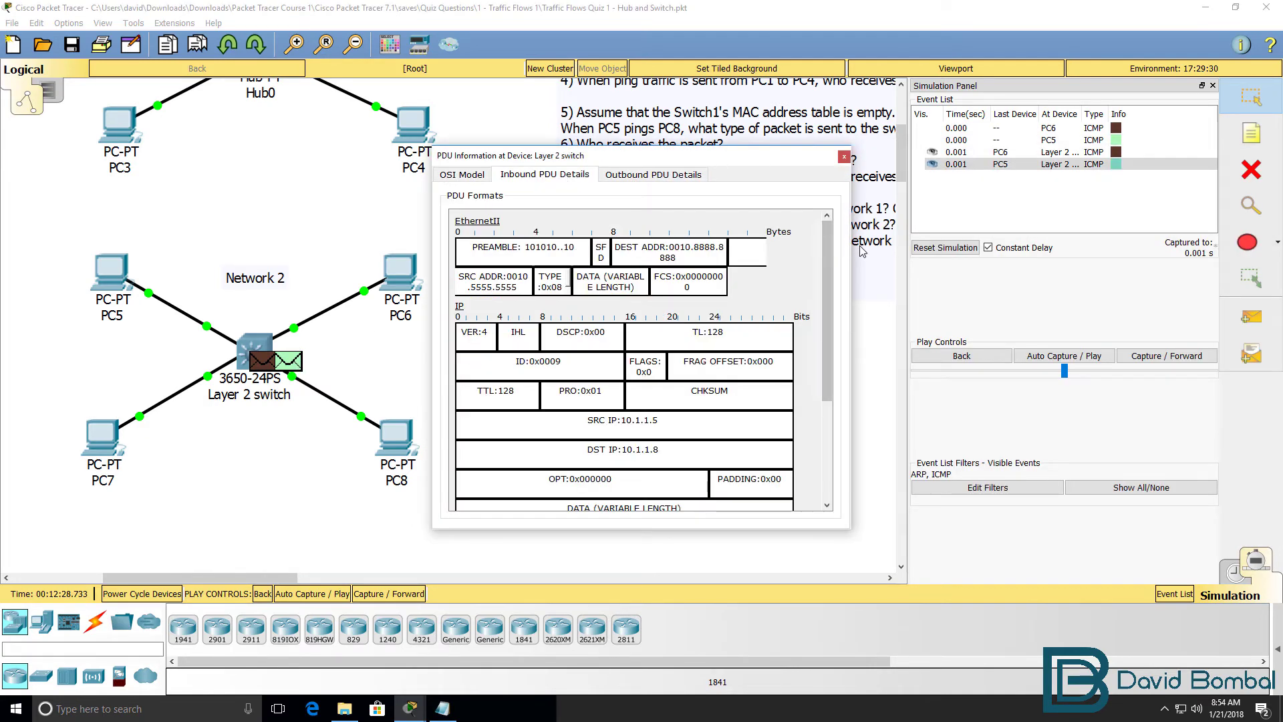
{"action": "left_click_drag", "start_coordinate": [851, 251], "coordinate": [1161, 258]}
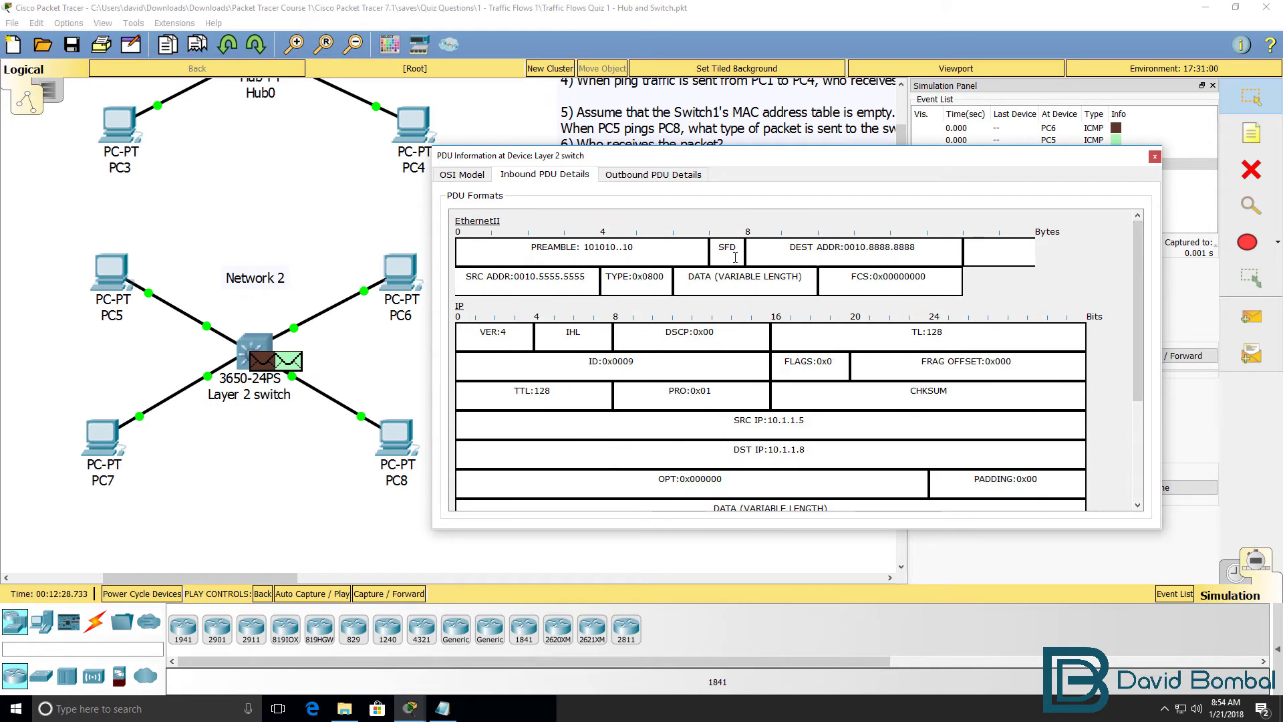
{"action": "triple_click", "coordinate": [819, 251]}
- Advance the simulation to follow the frames through the switch to PC7 and PC8, the returning replies, and the following pings
{"action": "left_click", "coordinate": [1163, 353]}
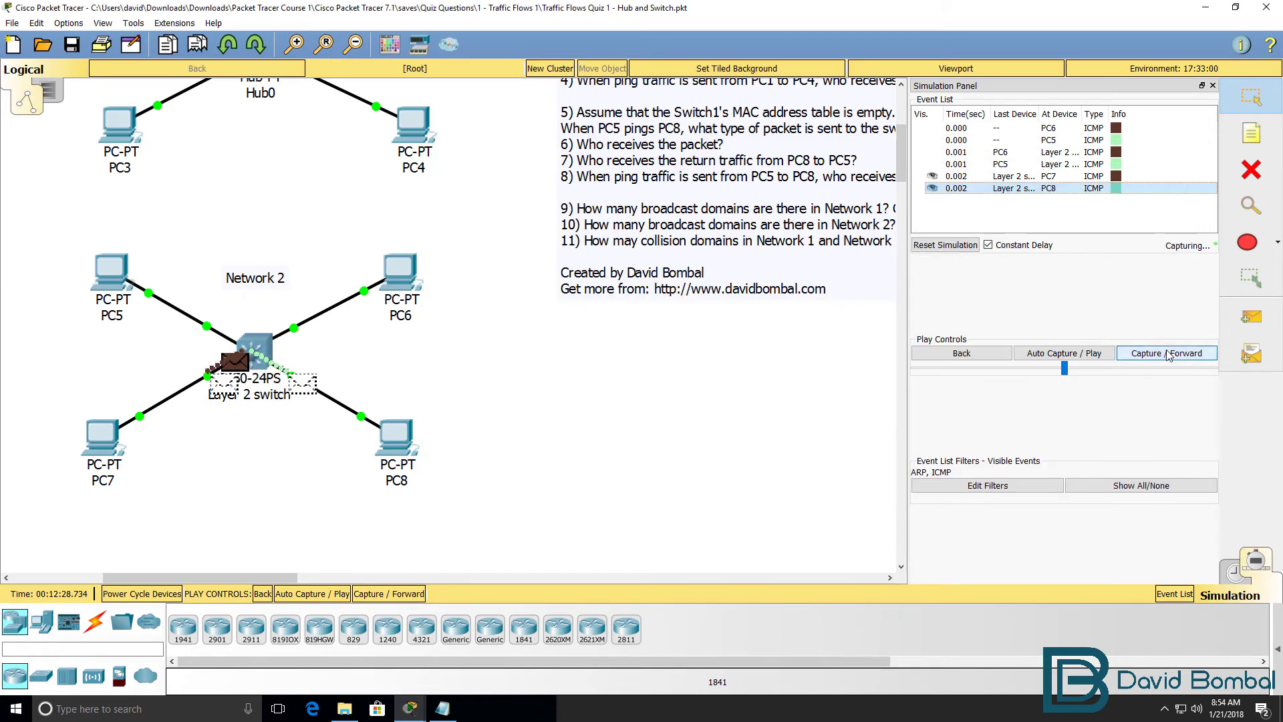
{"action": "left_click", "coordinate": [1164, 352]}
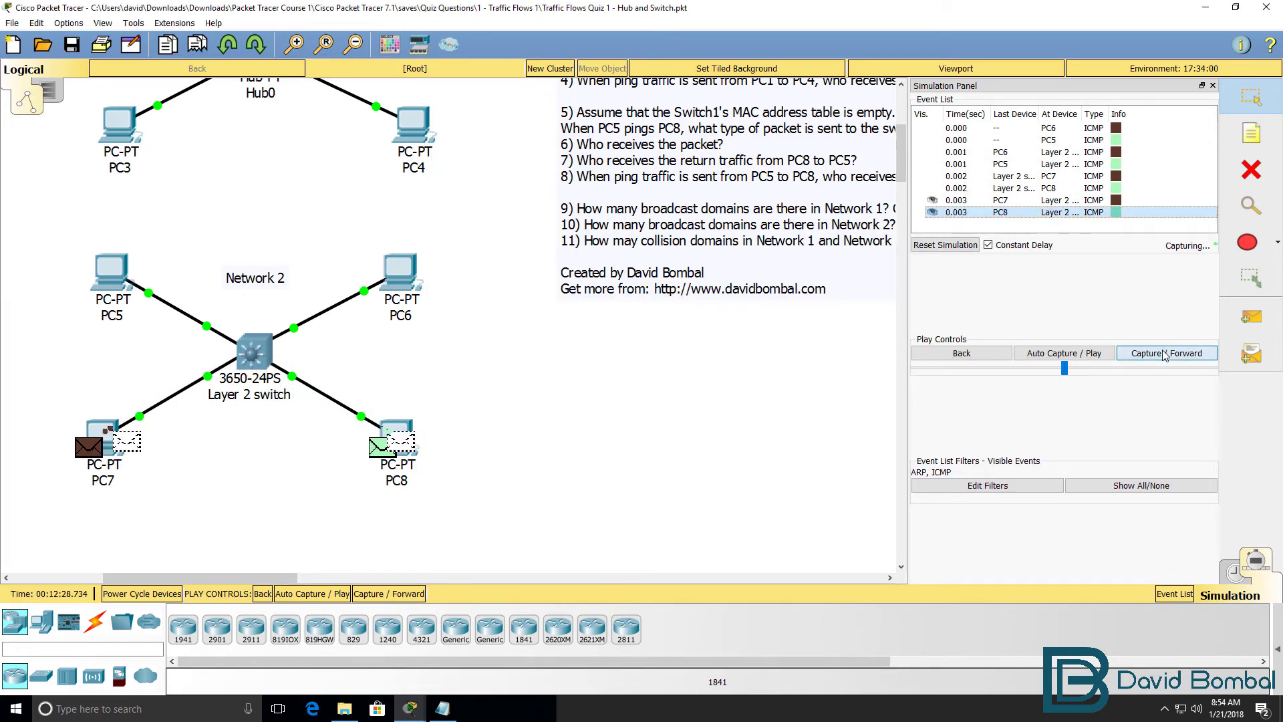
{"action": "left_click", "coordinate": [1163, 353]}
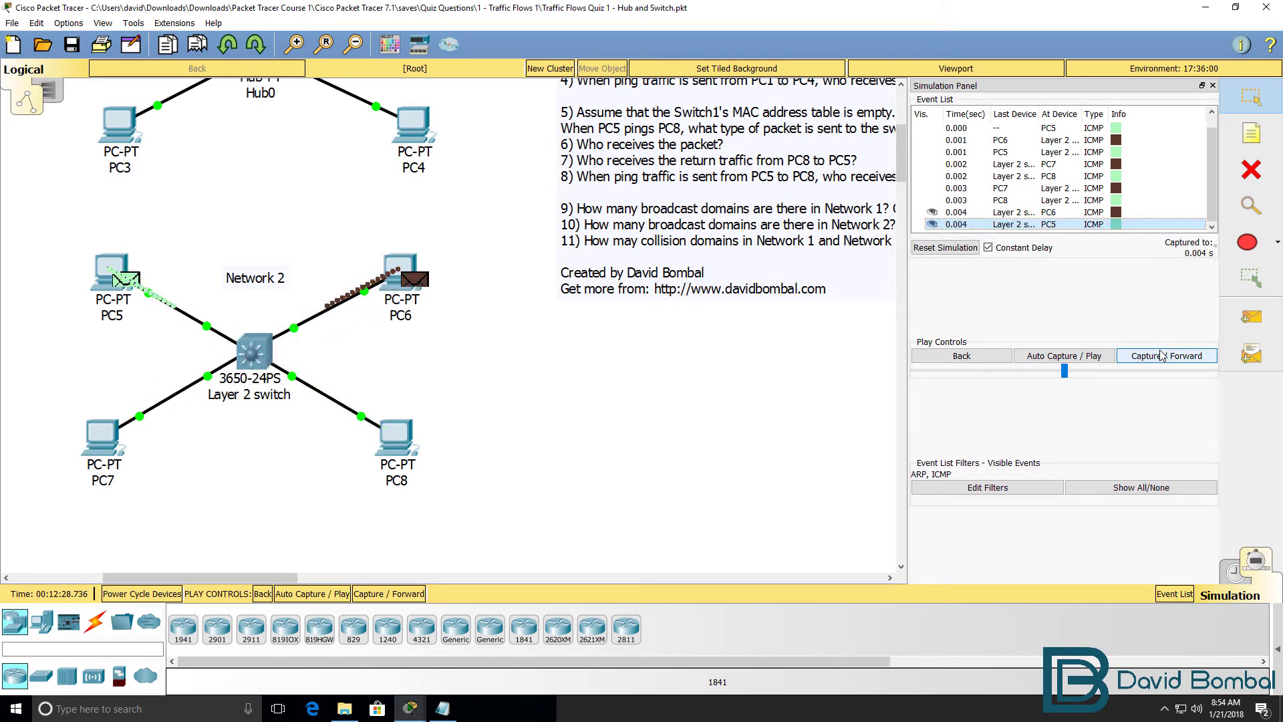
{"action": "left_click", "coordinate": [1163, 356]}
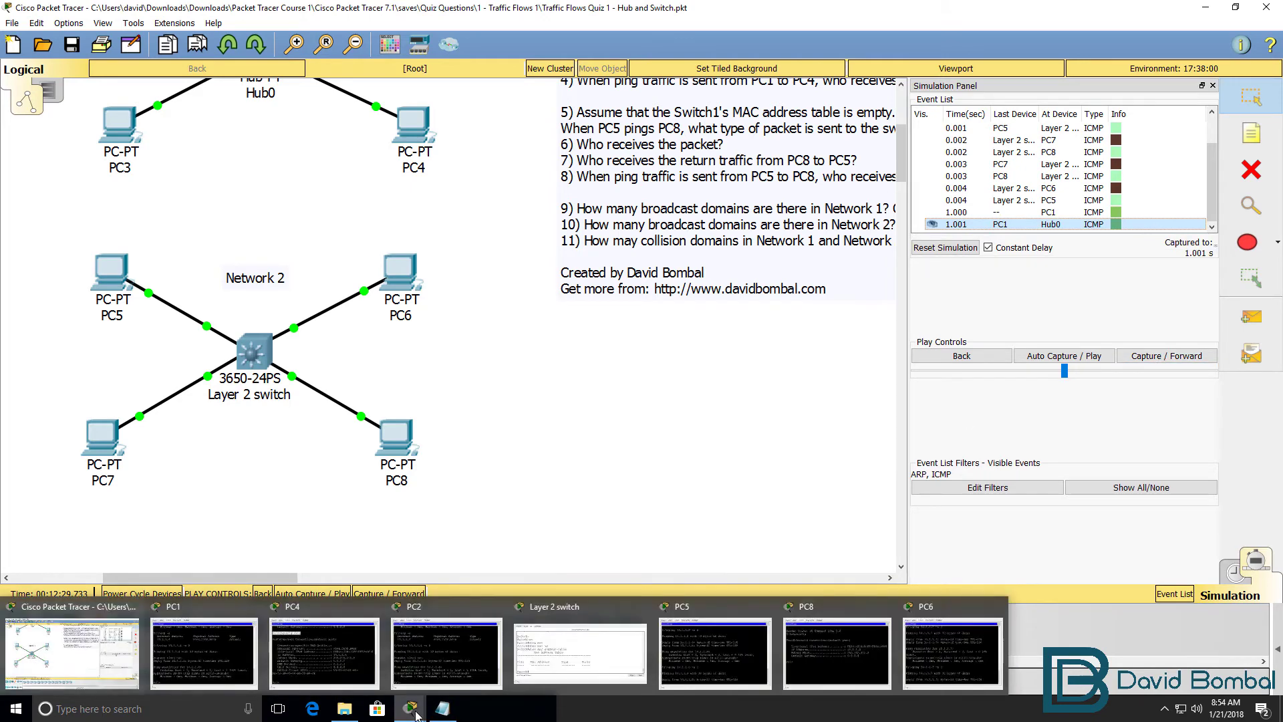
{"action": "left_click", "coordinate": [1180, 358]}
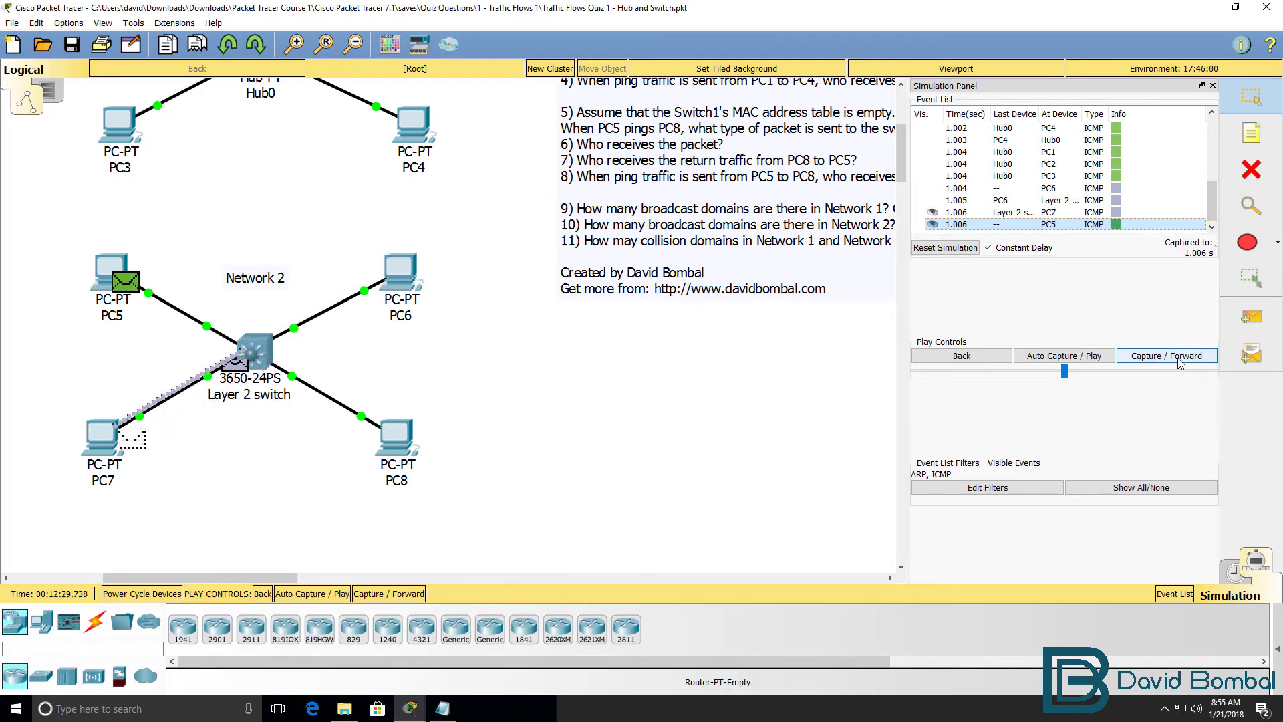
- Advance the simulation until the second ping replies from PC7 and PC8 return through the switch to PC6 and PC5
{"action": "left_click", "coordinate": [1180, 363]}
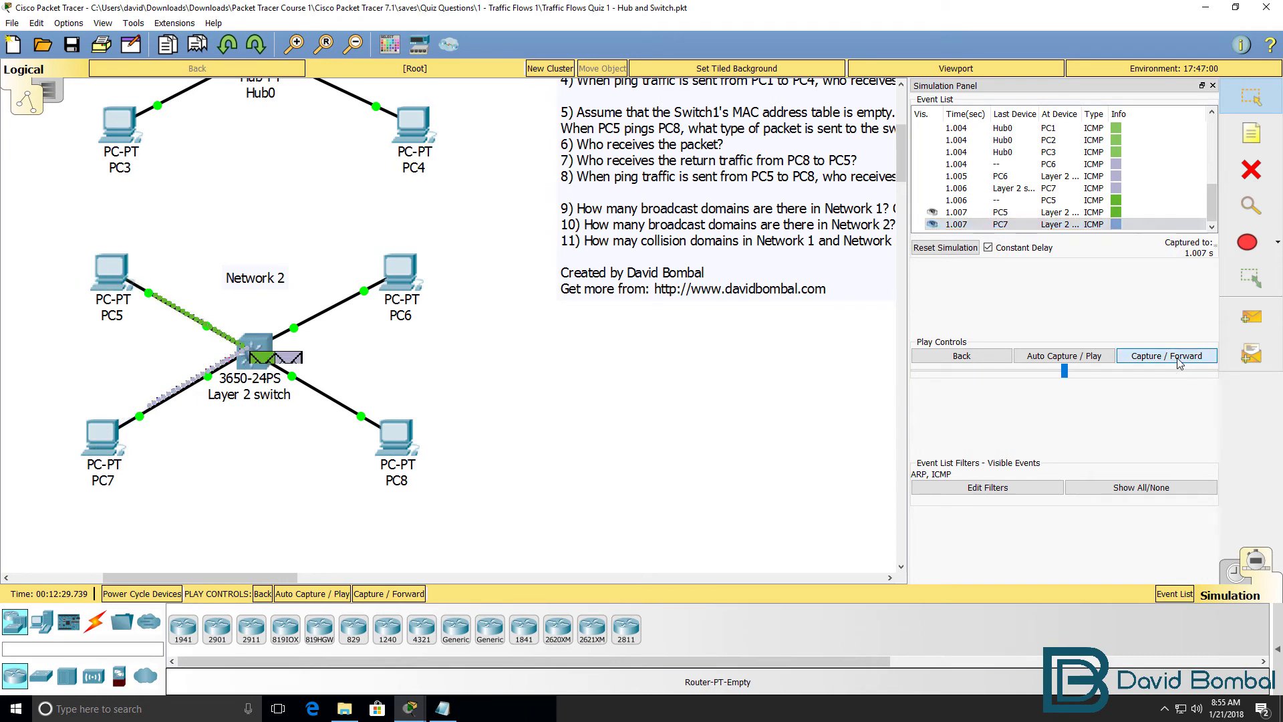
{"action": "left_click", "coordinate": [1180, 360]}
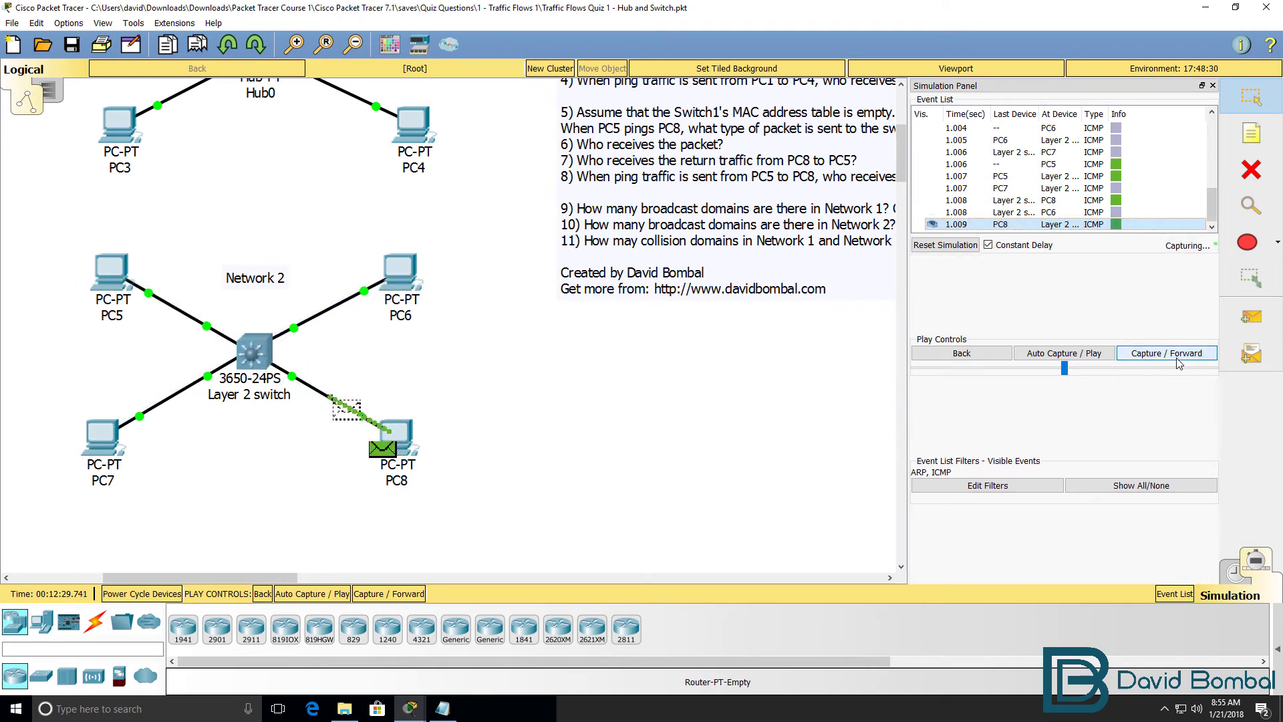
{"action": "left_click", "coordinate": [1180, 360]}
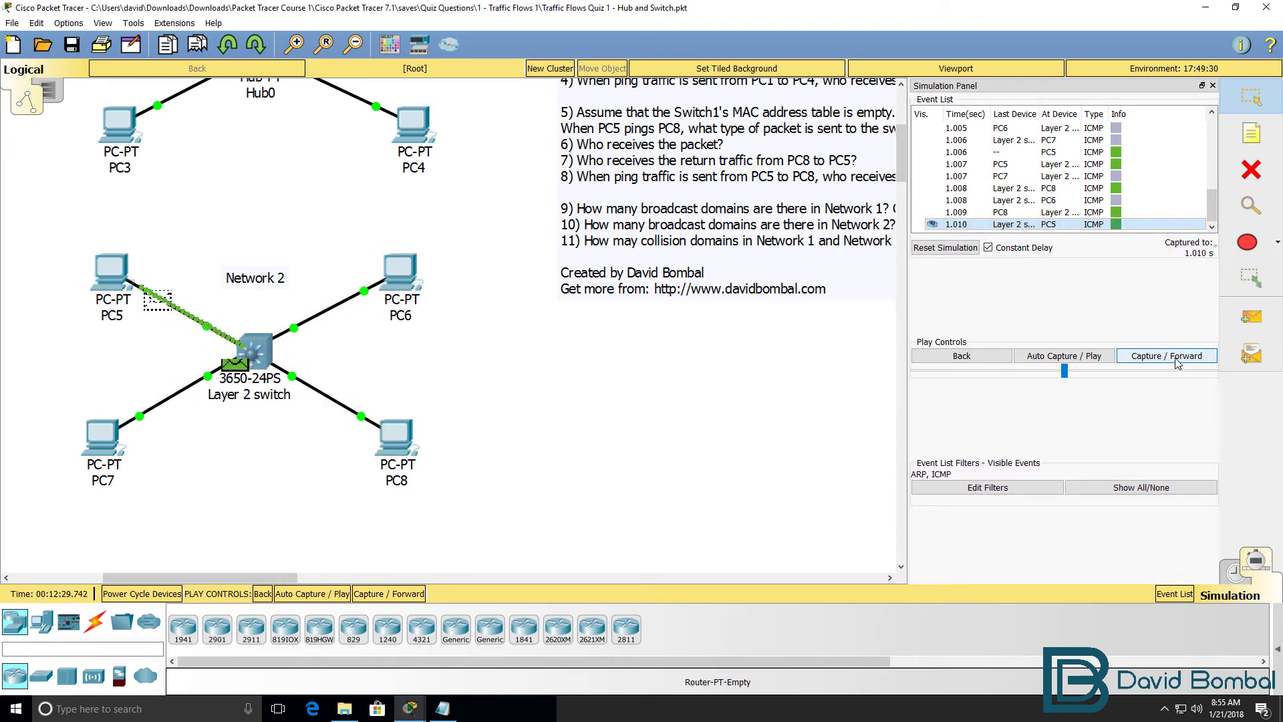
{"action": "left_click", "coordinate": [1178, 360]}
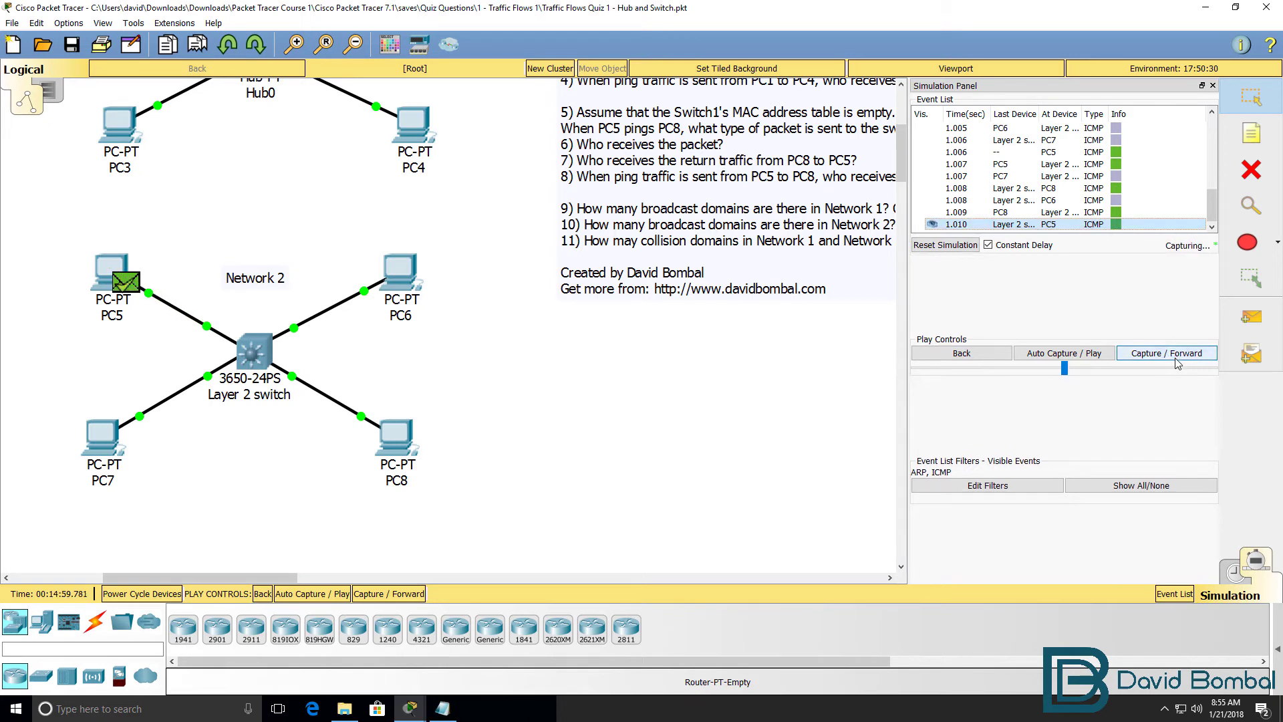
{"action": "left_click", "coordinate": [1179, 361]}
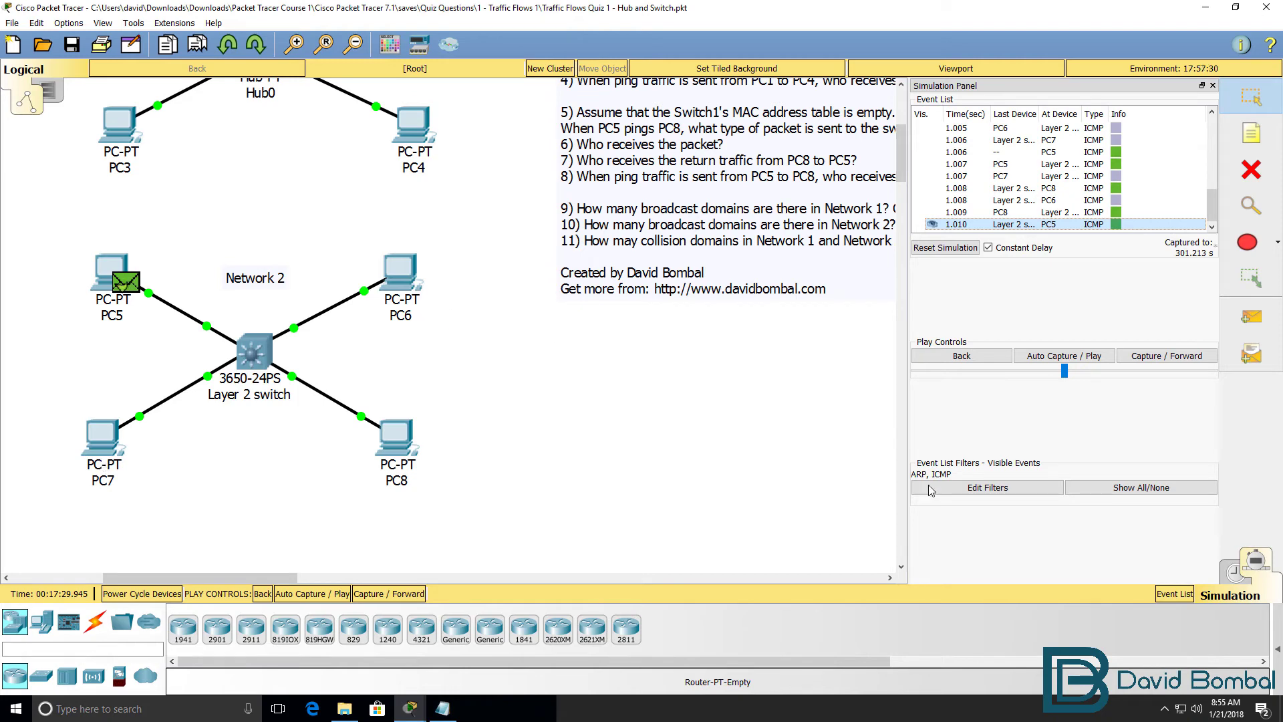
- Switch to Notepad, complete answer 11 with "Network 4 = 4 collision domains", and reposition the window so the whole line fits
{"action": "mouse_move", "coordinate": [443, 707]}
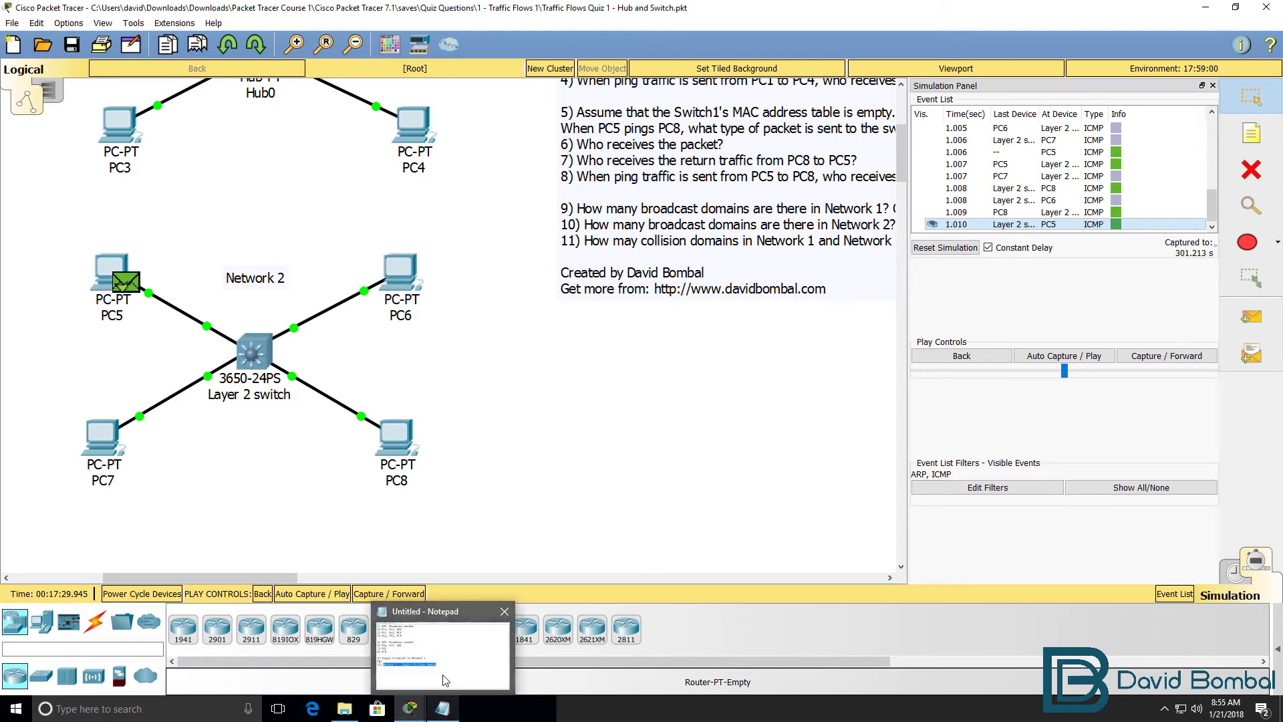
{"action": "left_click", "coordinate": [442, 661]}
{"action": "type", "text": "Networ"}
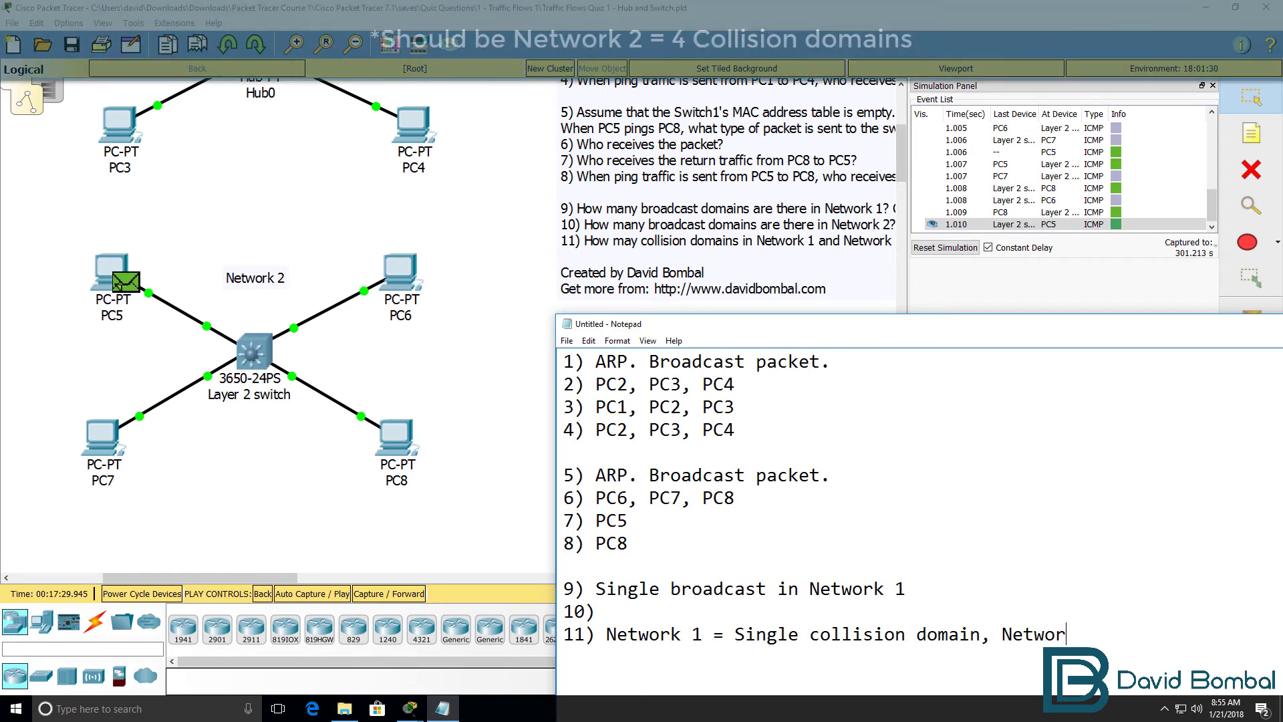
{"action": "type", "text": "k 4 = 4 "}
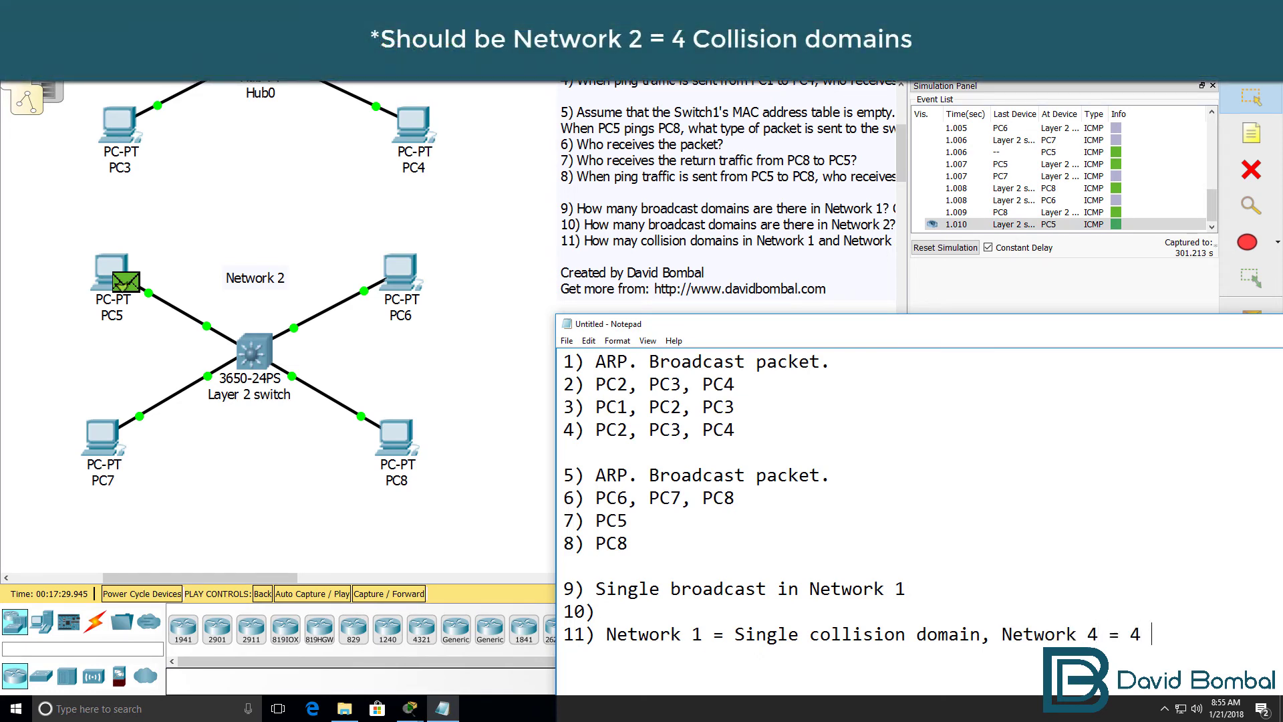
{"action": "type", "text": "collision dom"}
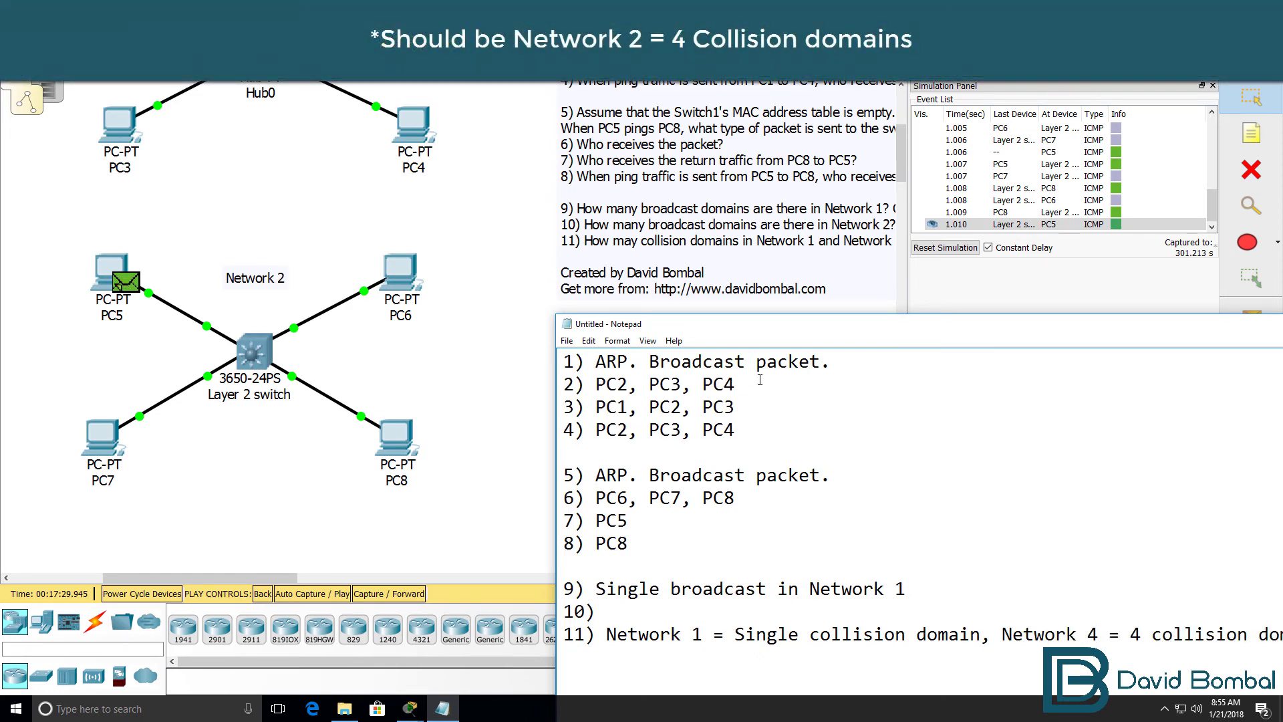
{"action": "type", "text": "ains"}
{"action": "left_click_drag", "start_coordinate": [794, 334], "coordinate": [596, 225]}
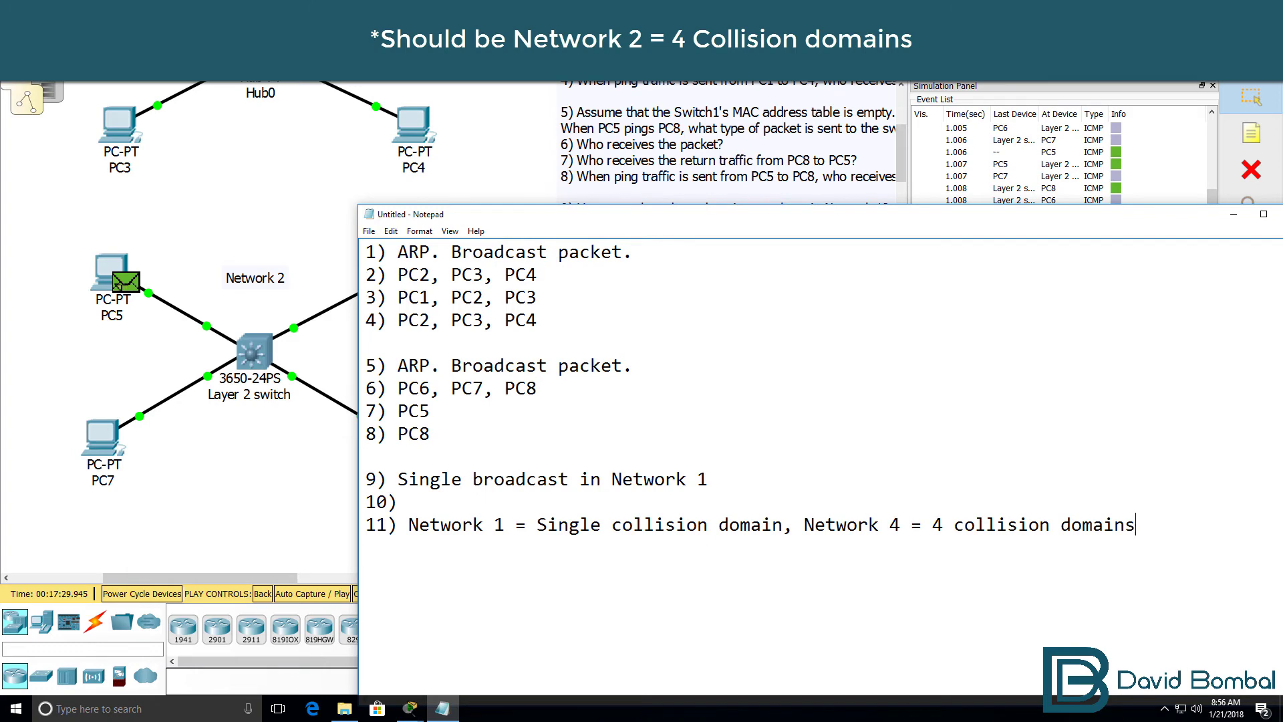
- Switch to Packet Tracer, restart Simulation mode with an empty event list, and start a two-packet ping from PC5 to 10.1.1.255
{"action": "left_click", "coordinate": [1228, 578]}
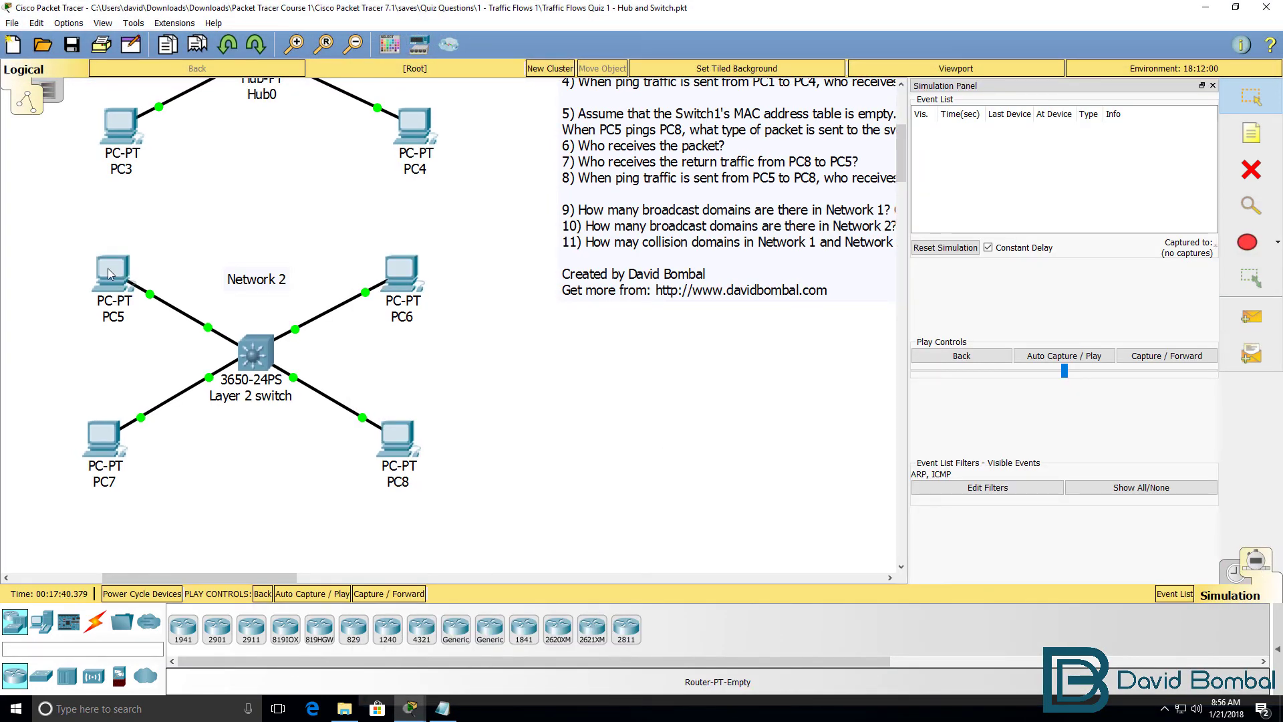
{"action": "left_click", "coordinate": [110, 274]}
{"action": "key", "text": "Up"}
{"action": "key", "text": "BackSpace"}
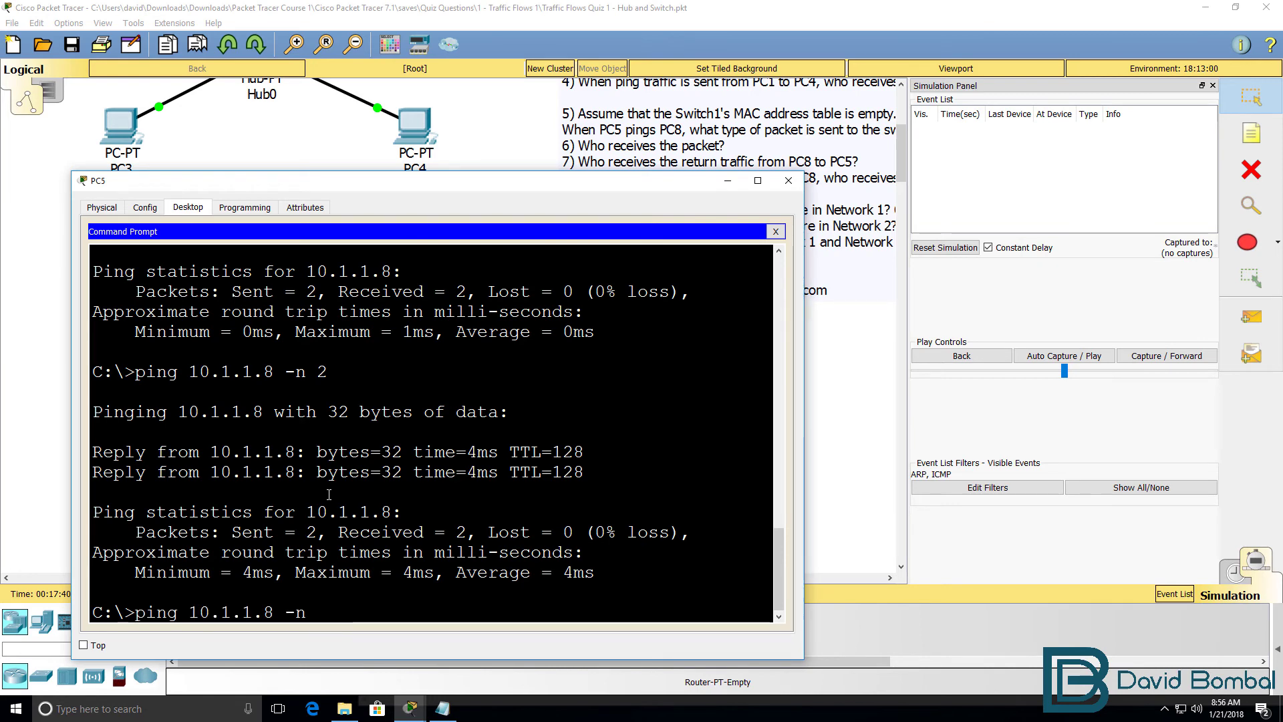
{"action": "key", "text": "BackSpace"}
{"action": "key", "text": "BackSpace"}
{"action": "key", "text": "BackSpace"}
{"action": "key", "text": "BackSpace"}
{"action": "type", "text": "255 -n 2"}
{"action": "key", "text": "Return"}
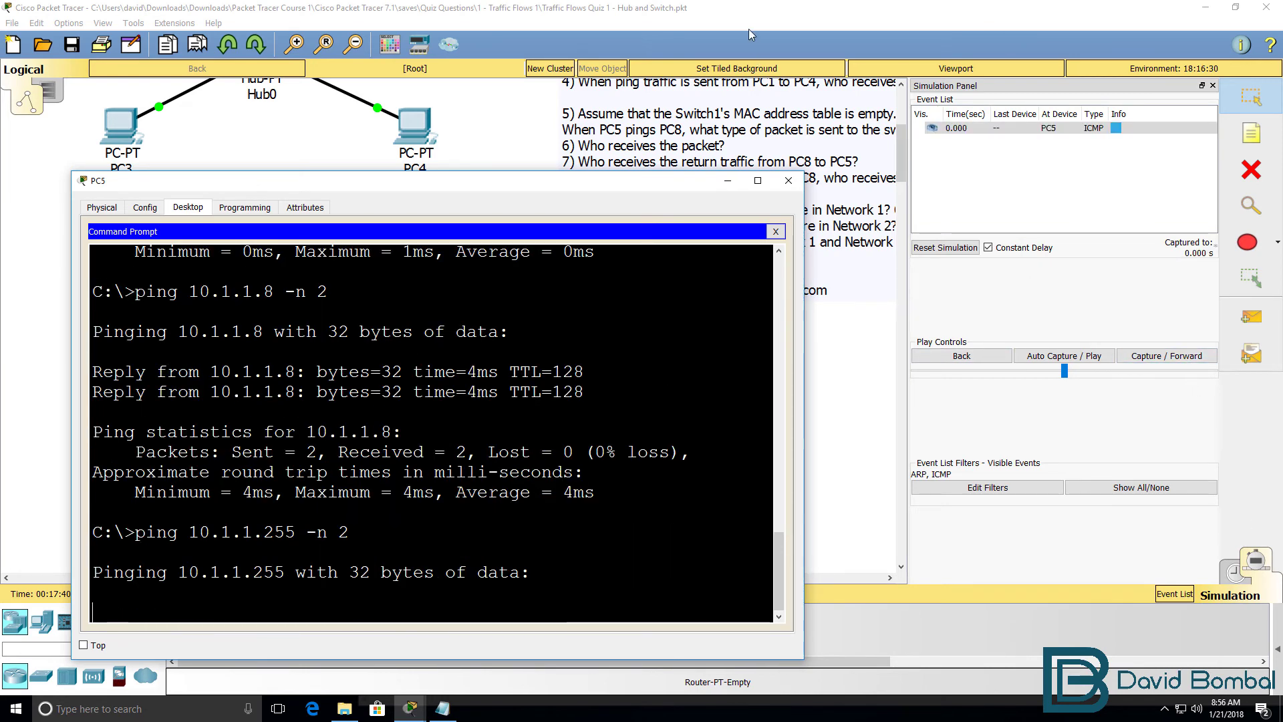
- Advance the simulation once and examine the destination MAC address in the inbound PDU details of PC5's broadcast frame at the switch
{"action": "left_click", "coordinate": [1034, 342]}
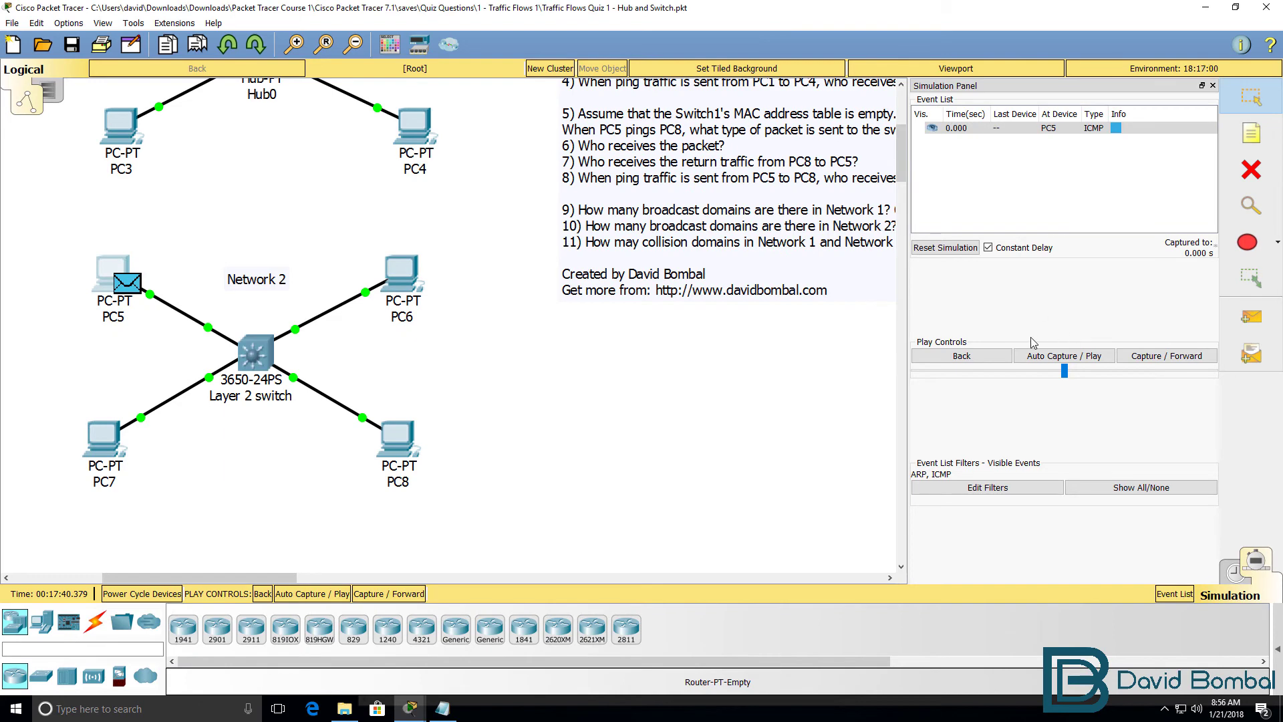
{"action": "left_click", "coordinate": [1151, 361]}
{"action": "left_click", "coordinate": [264, 361]}
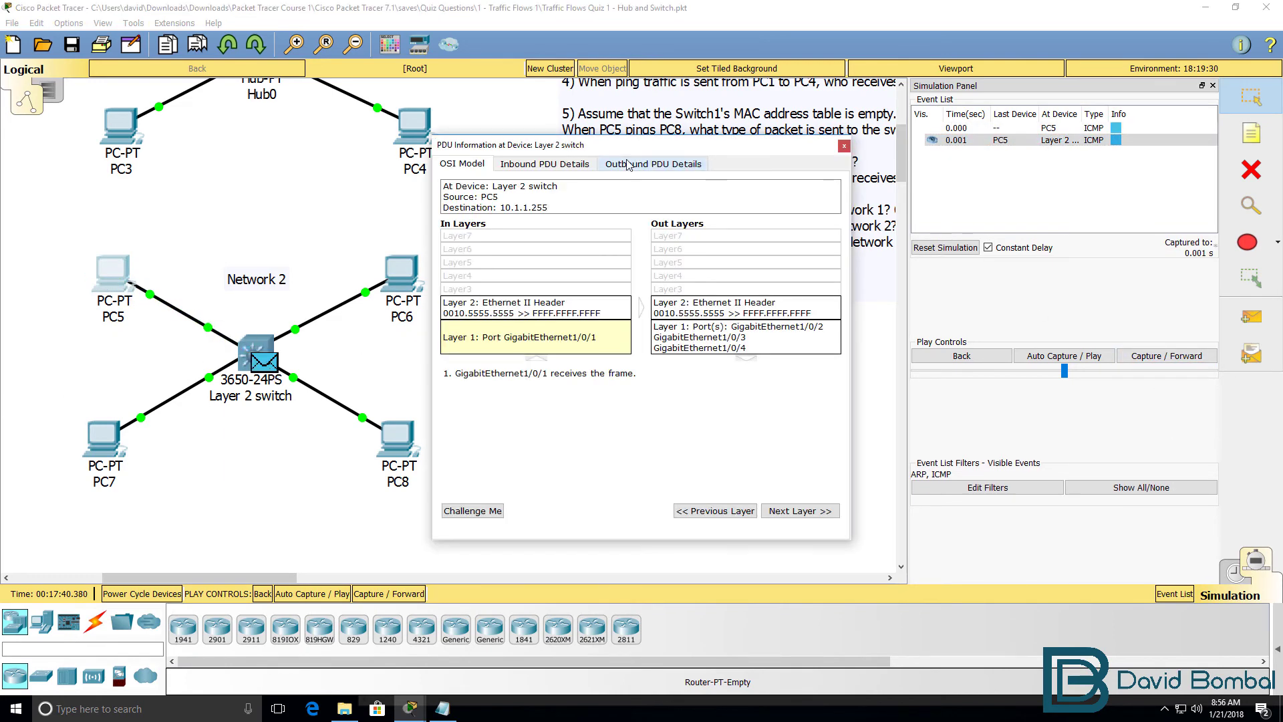
{"action": "left_click", "coordinate": [545, 163]}
{"action": "left_click_drag", "start_coordinate": [851, 240], "coordinate": [1230, 278]}
{"action": "left_click_drag", "start_coordinate": [982, 249], "coordinate": [800, 239]}
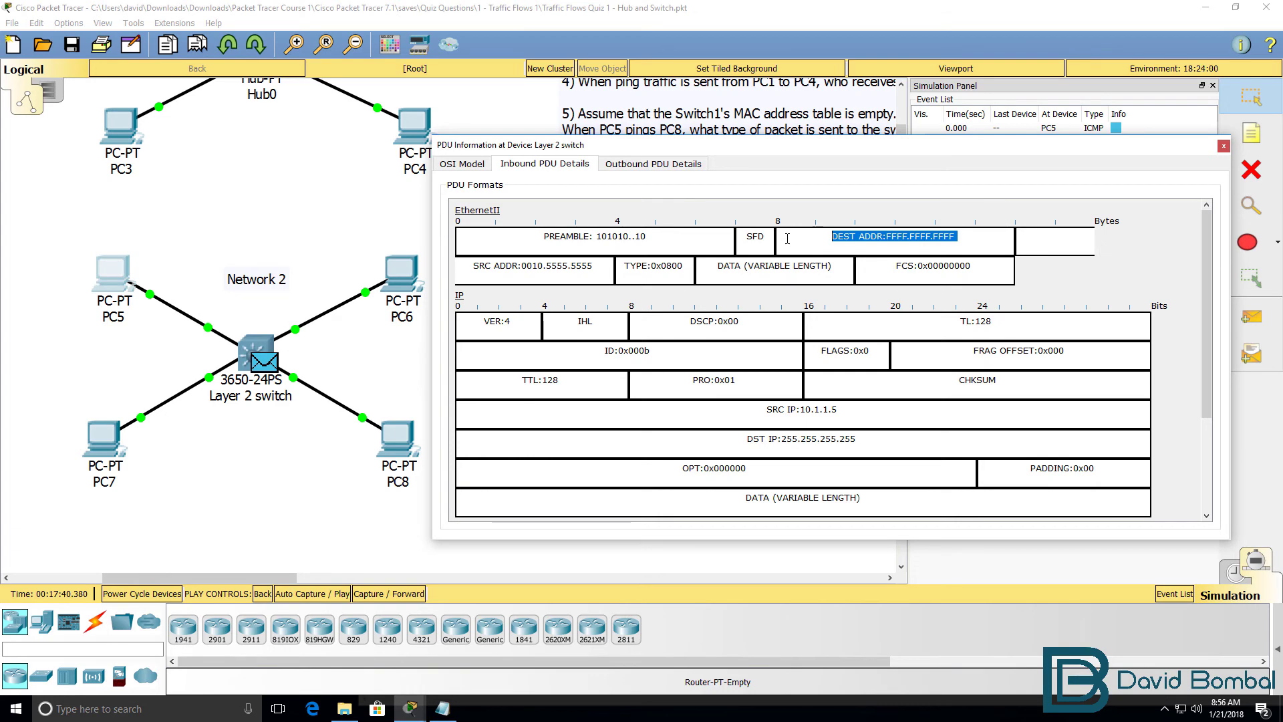
{"action": "left_click", "coordinate": [1224, 145]}
- Advance the simulation to follow the broadcast to PC6, PC7 and PC8 and their responses, and return to Realtime mode
{"action": "left_click", "coordinate": [1166, 356]}
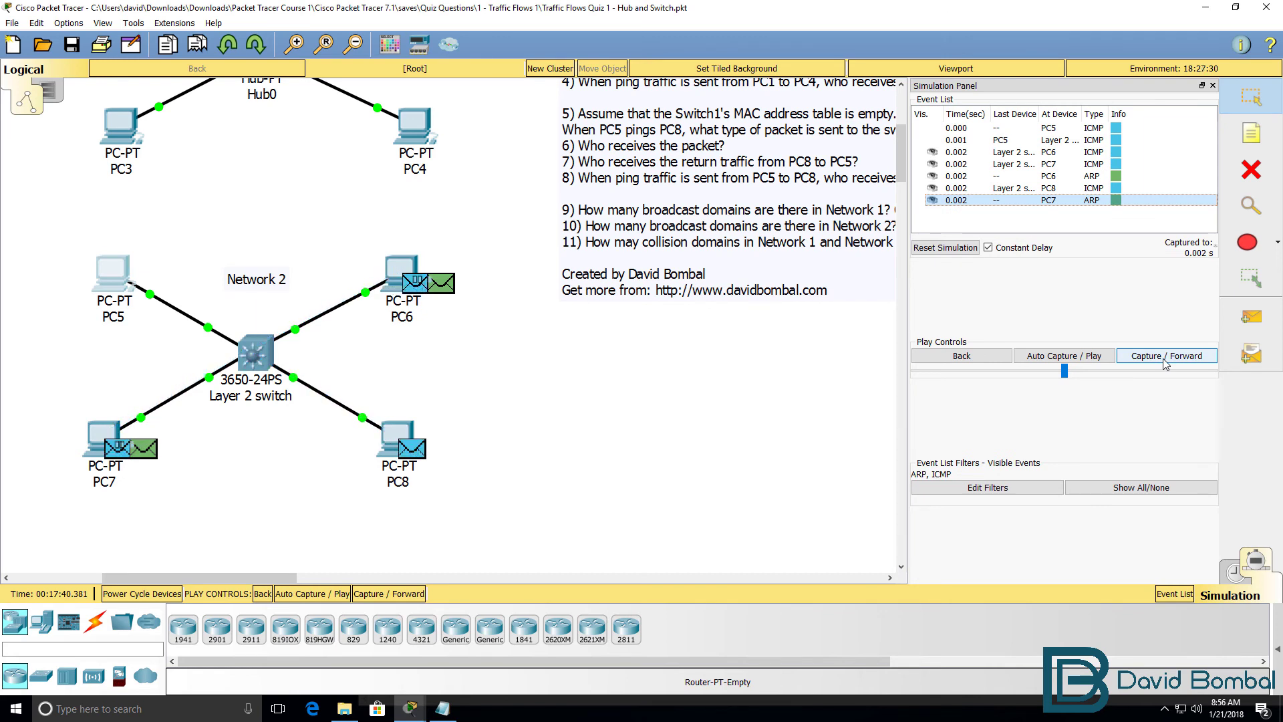
{"action": "left_click", "coordinate": [1164, 360]}
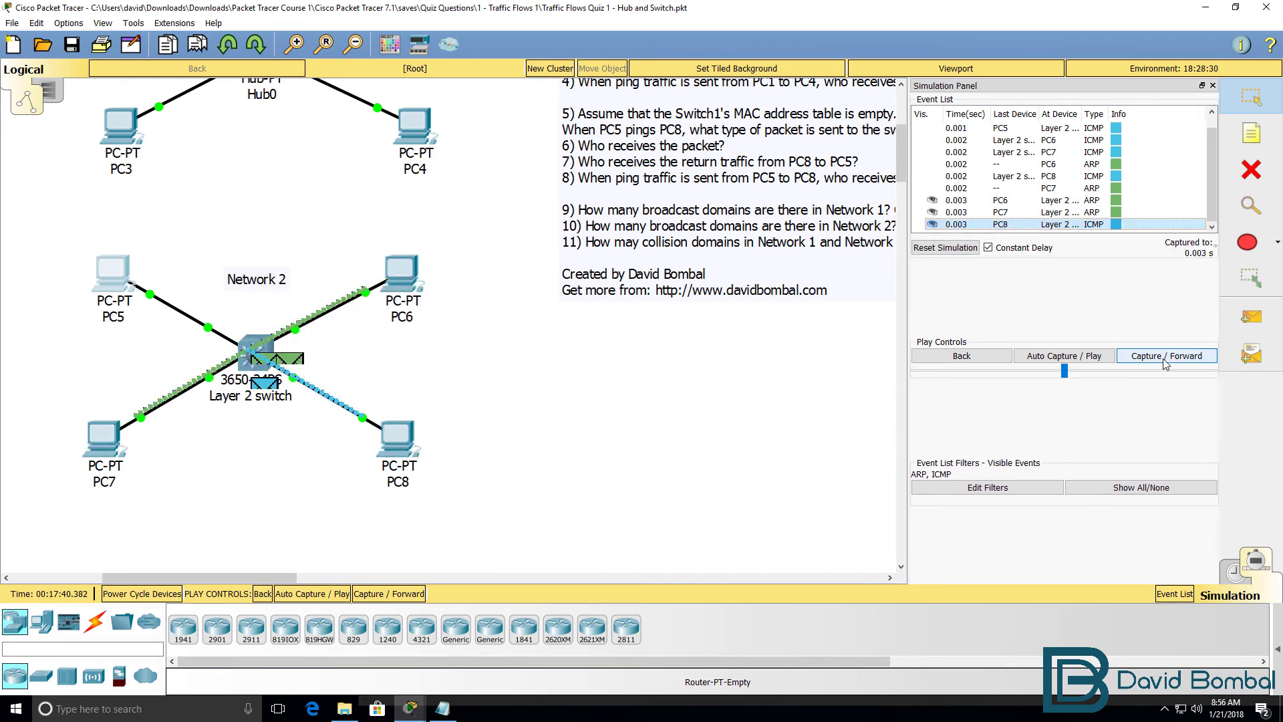
{"action": "left_click", "coordinate": [1166, 361]}
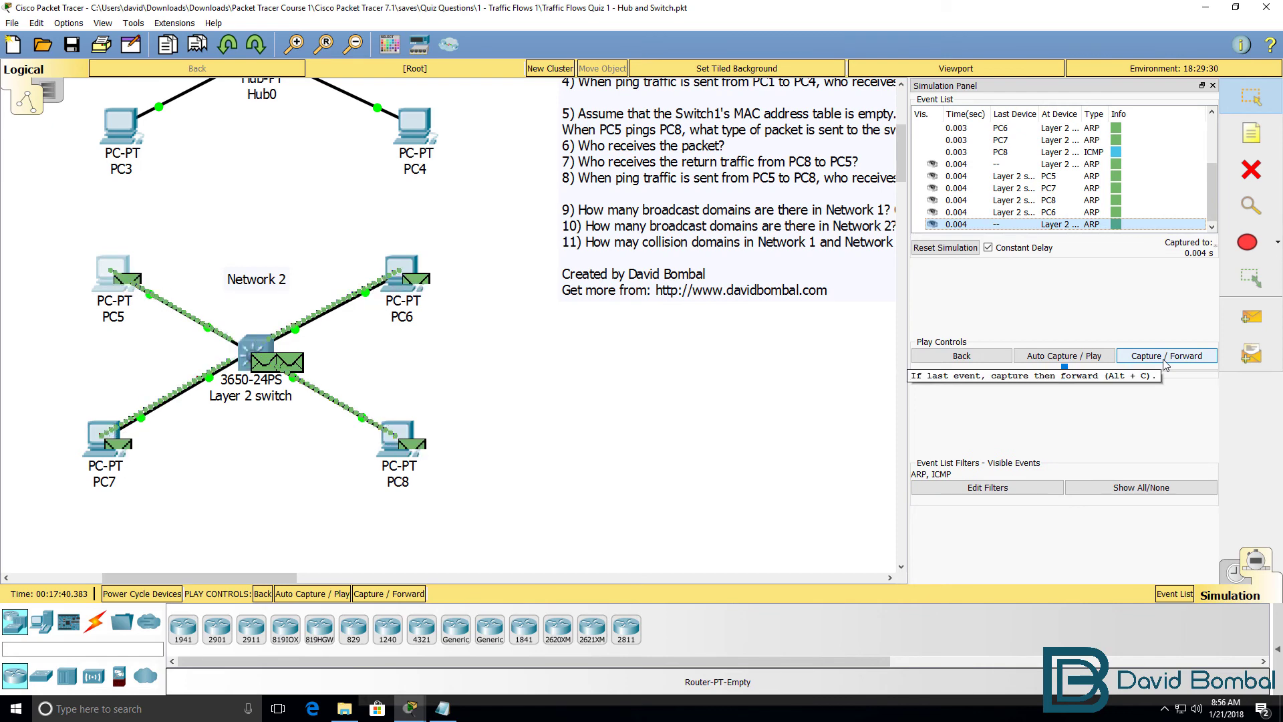
{"action": "left_click", "coordinate": [1165, 361]}
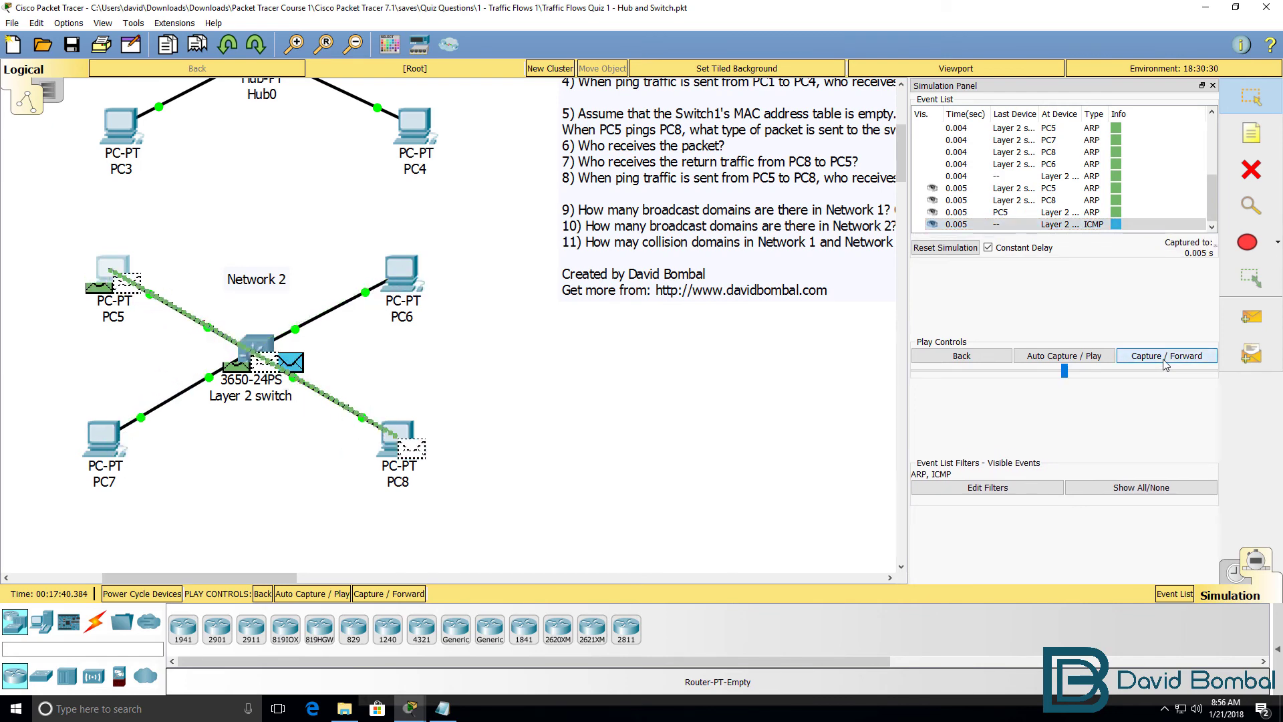
{"action": "left_click", "coordinate": [1166, 361]}
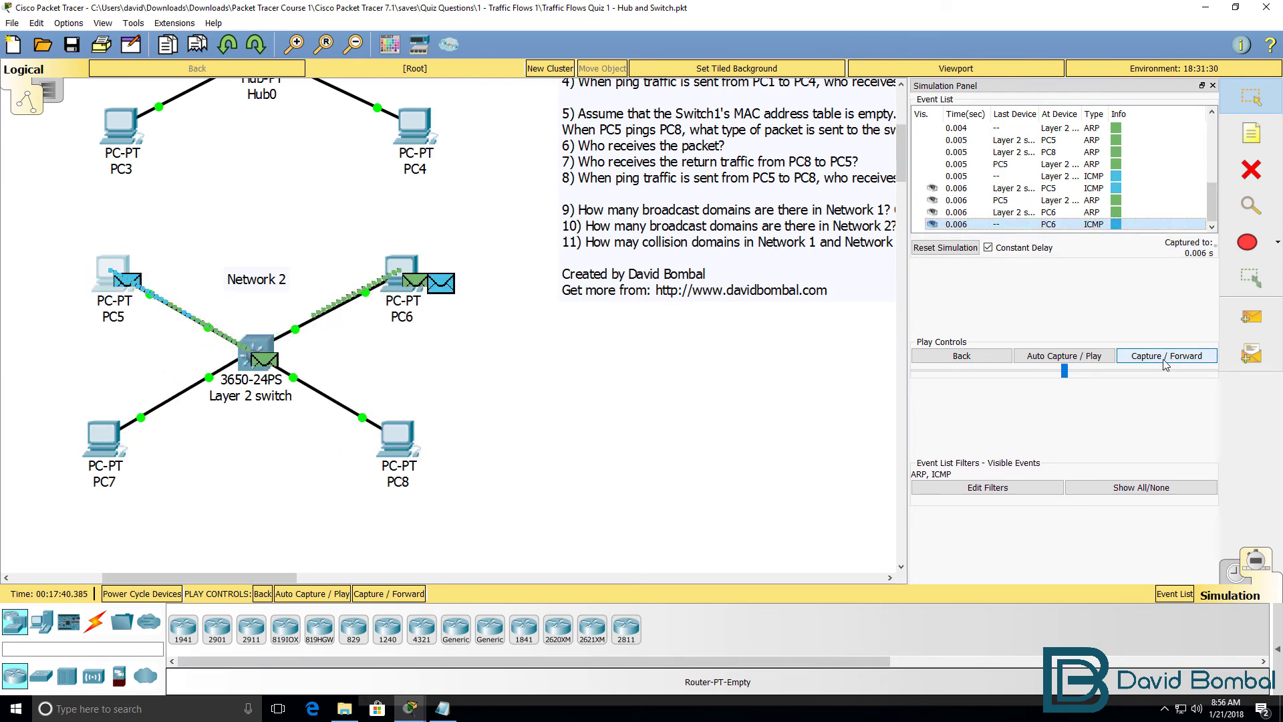
{"action": "left_click", "coordinate": [1195, 361]}
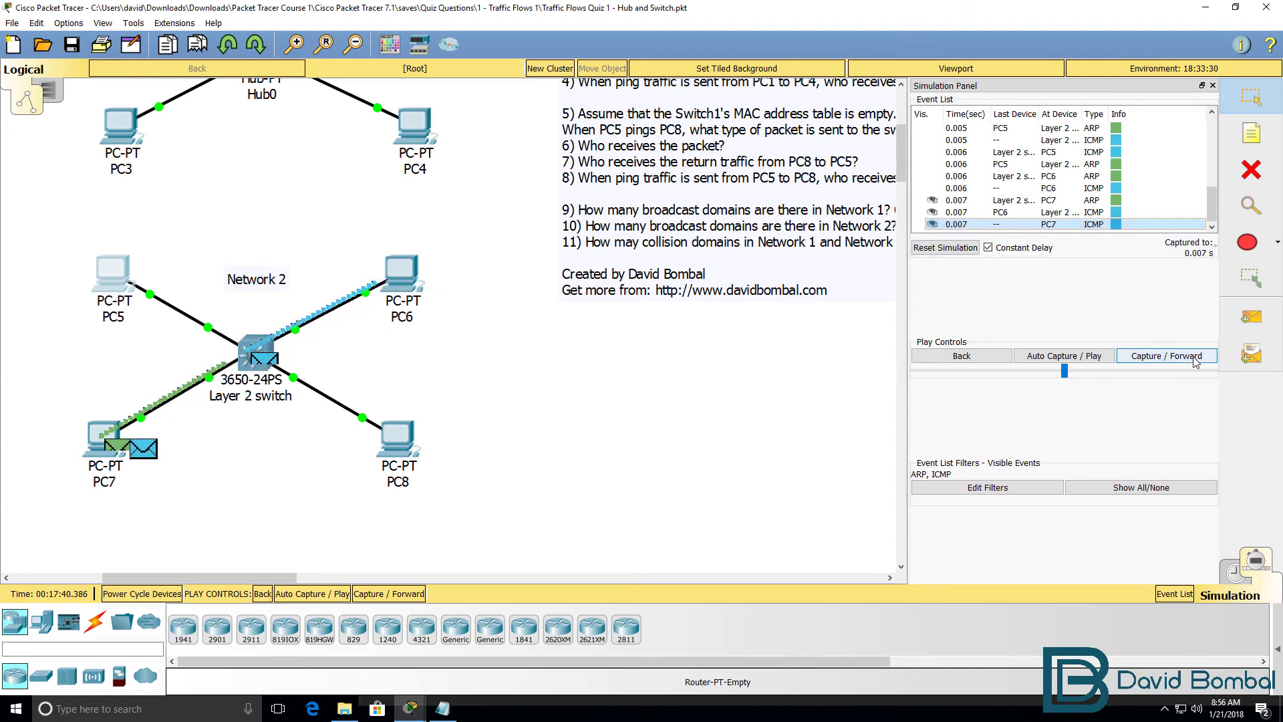
{"action": "left_click", "coordinate": [1218, 575]}
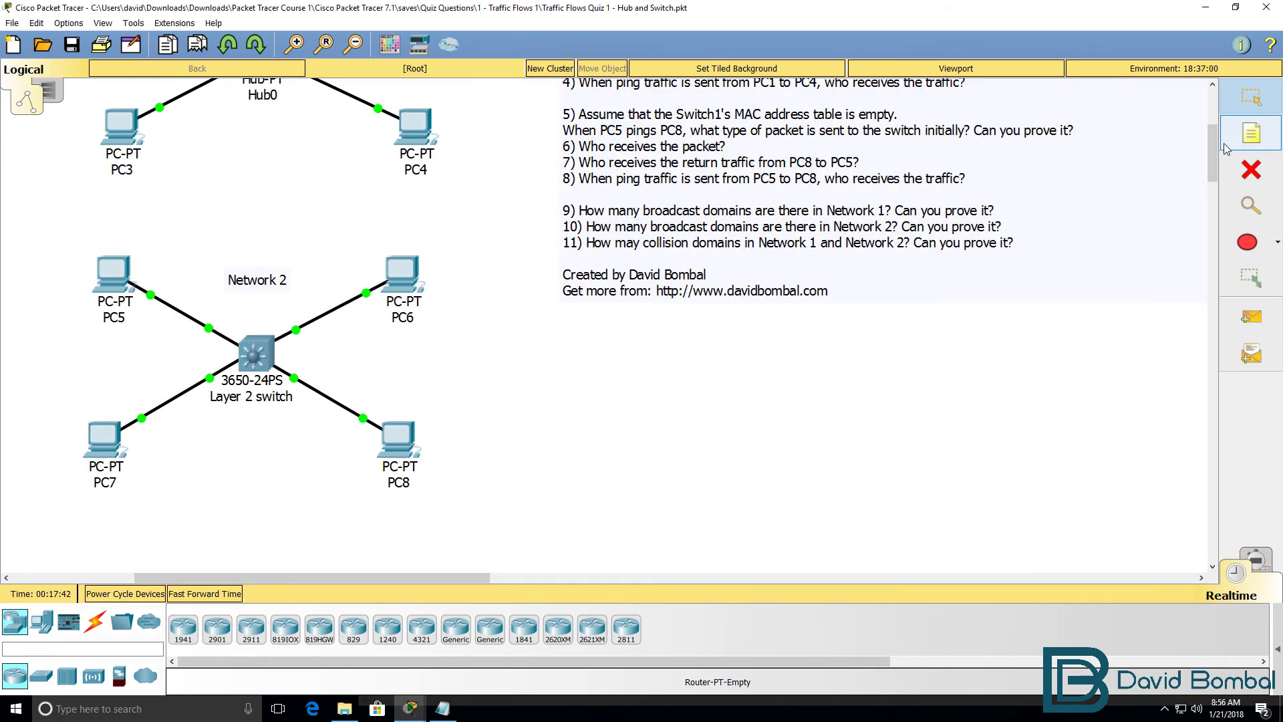
- Fill in answer 10 in Notepad as "Single broadcast in Network 2" and return to the quiz questions in Packet Tracer
{"action": "left_click_drag", "start_coordinate": [1213, 145], "coordinate": [1213, 139]}
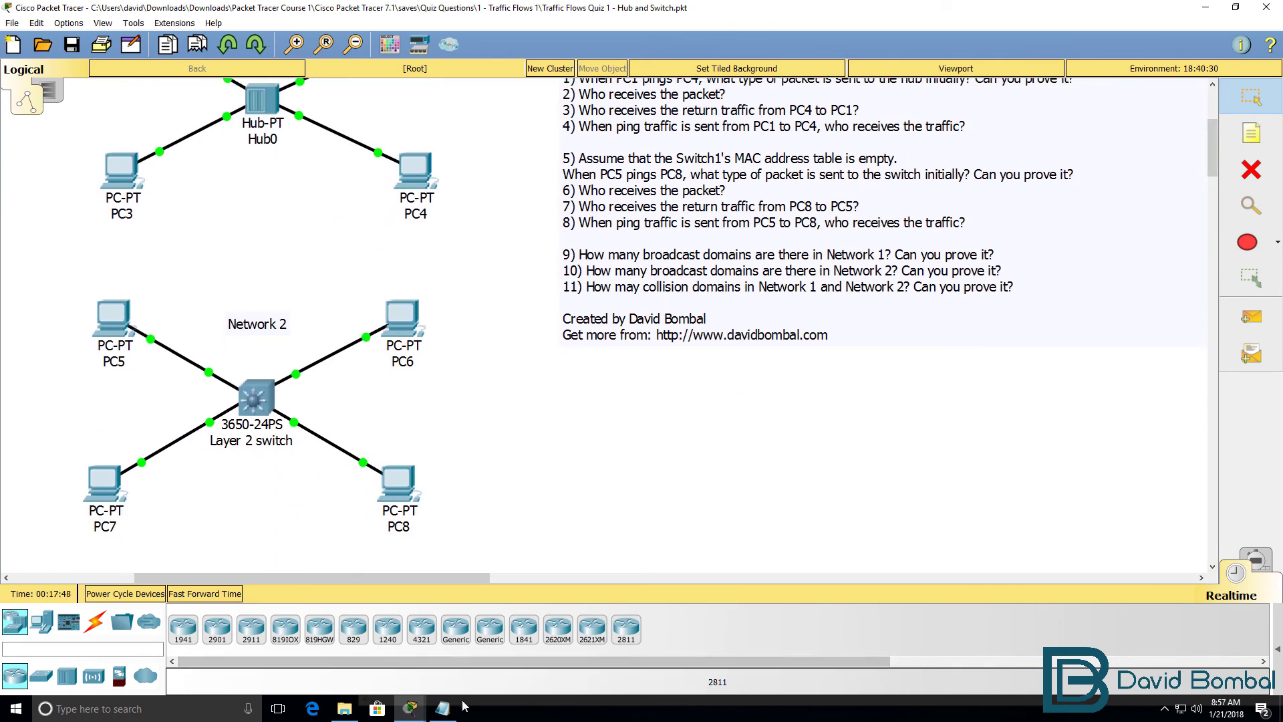
{"action": "left_click", "coordinate": [442, 707]}
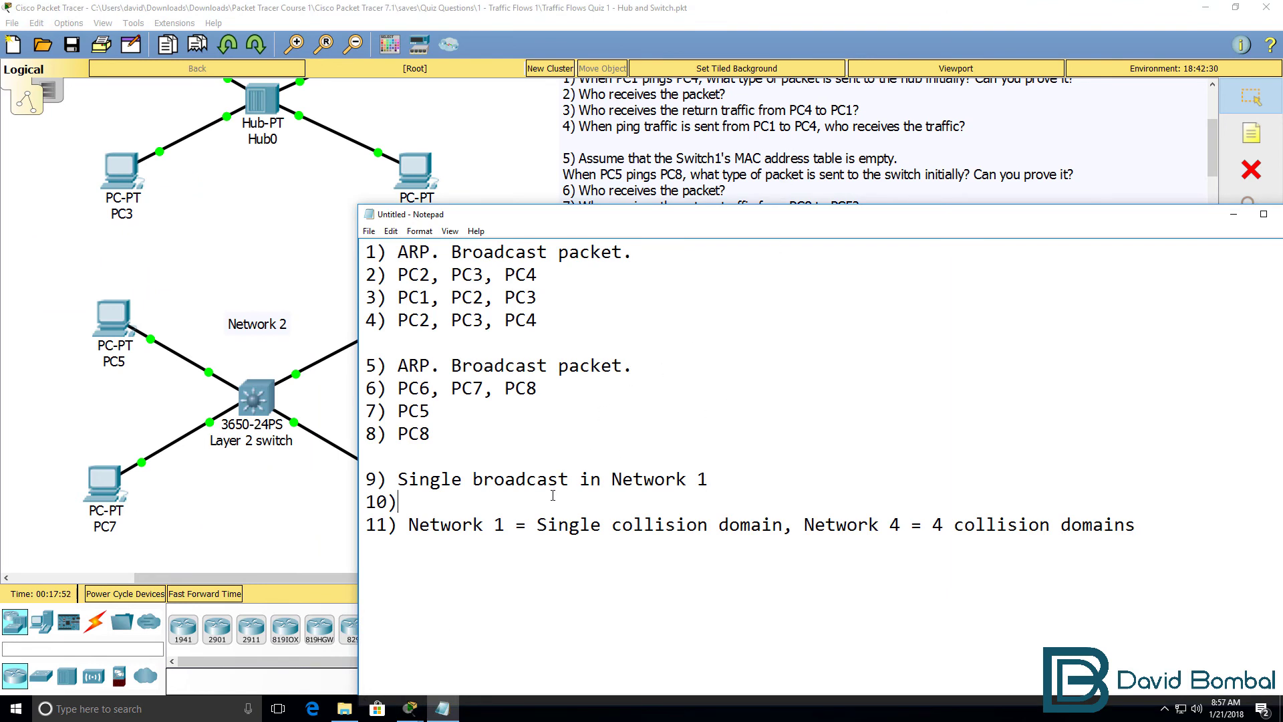
{"action": "key", "text": "Up"}
{"action": "key", "text": "shift+End"}
{"action": "key", "text": "ctrl+c"}
{"action": "key", "text": "Down"}
{"action": "key", "text": "ctrl+v"}
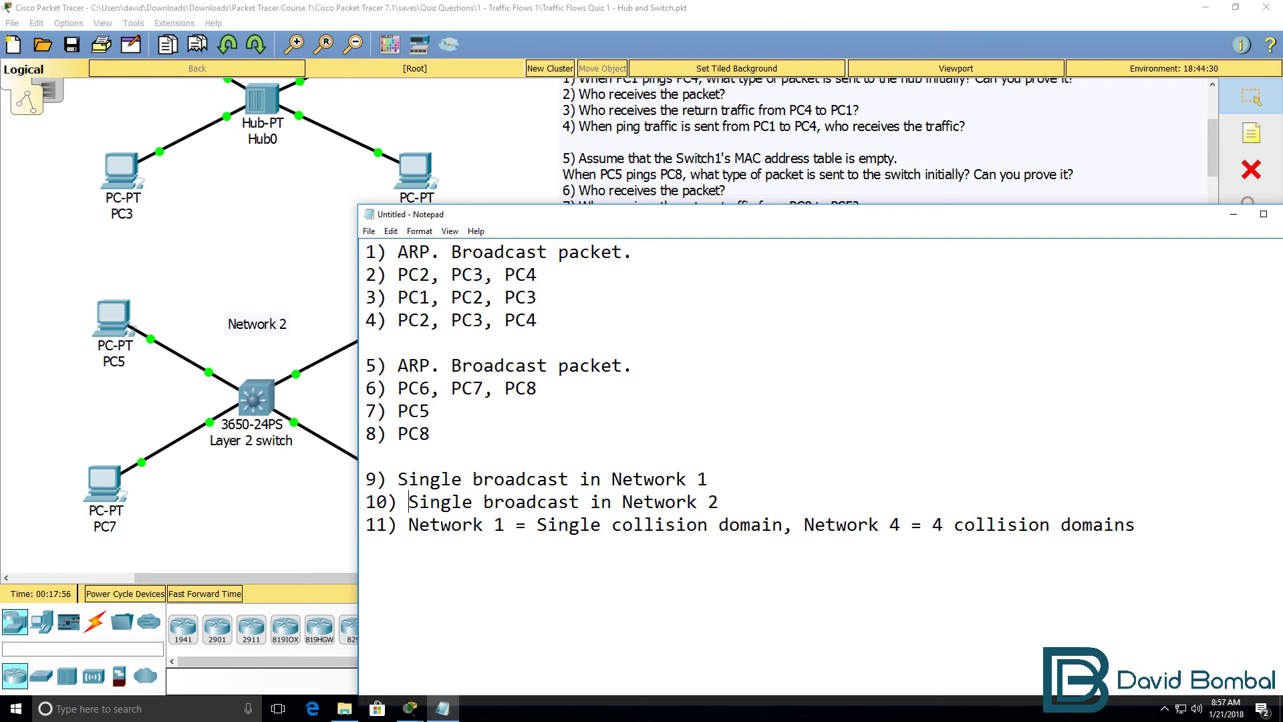
{"action": "left_click", "coordinate": [632, 20]}
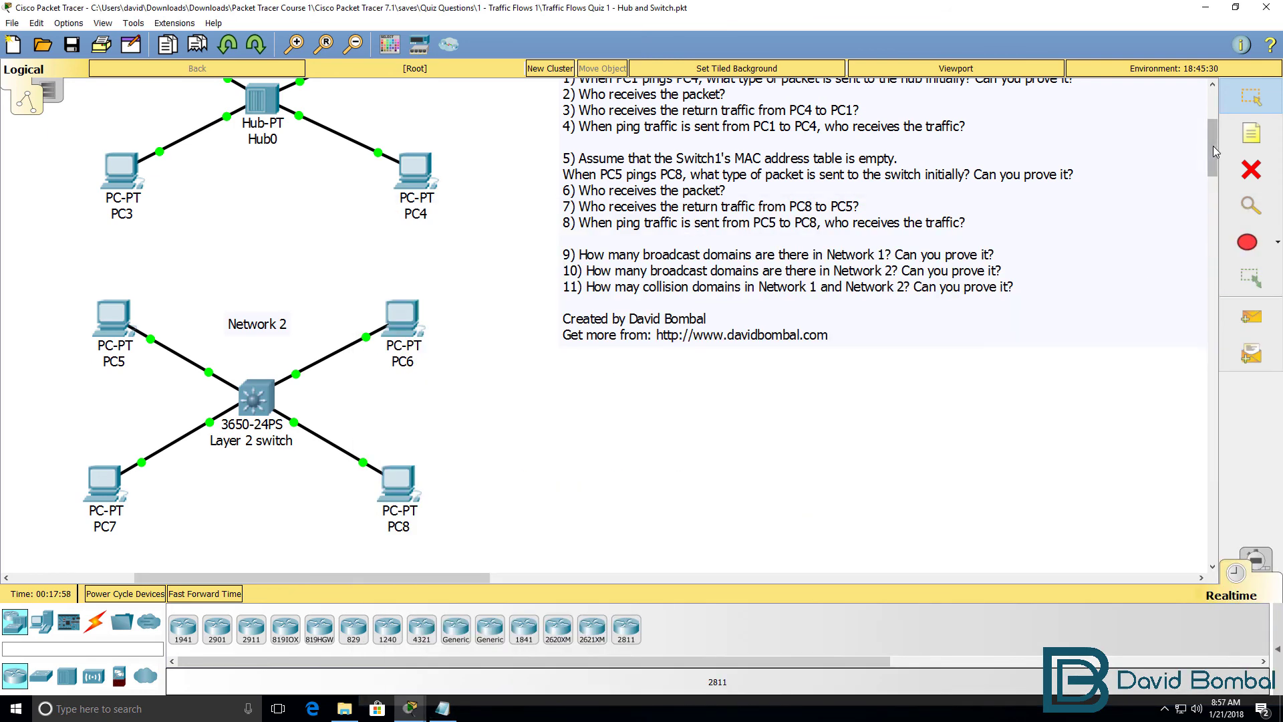
{"action": "scroll", "coordinate": [1214, 139], "scroll_direction": "up", "scroll_amount": 3}
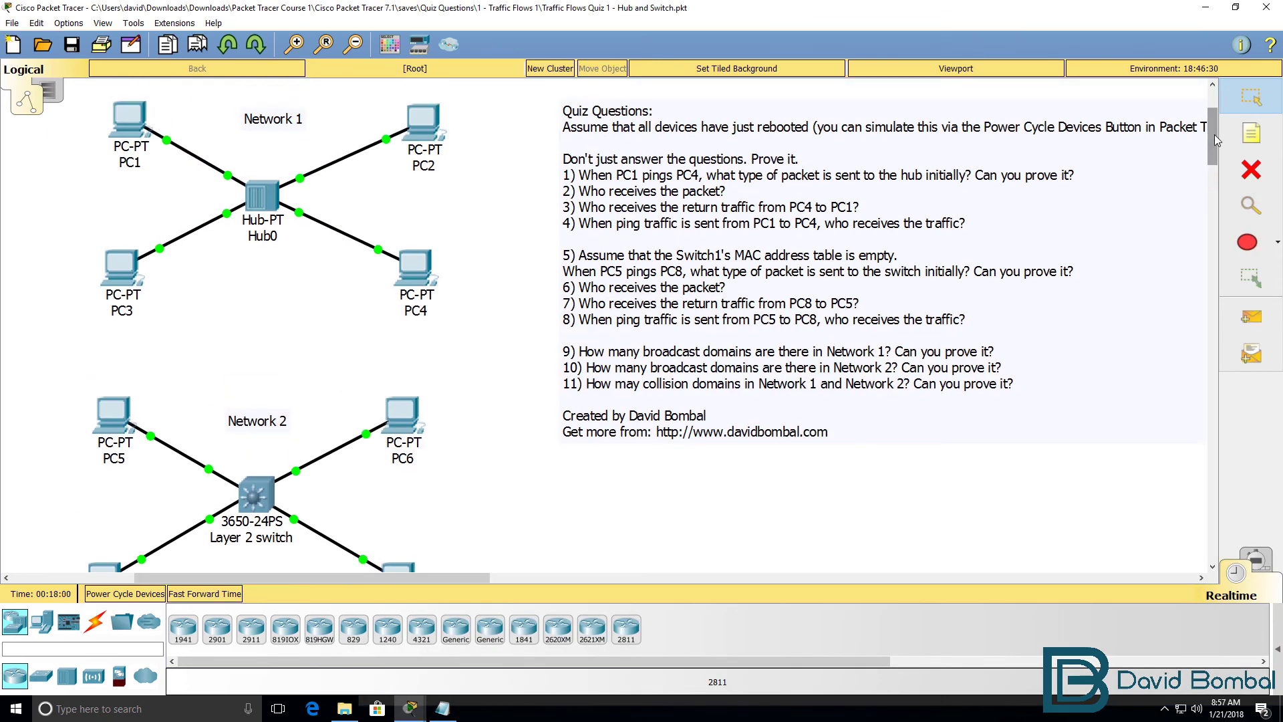